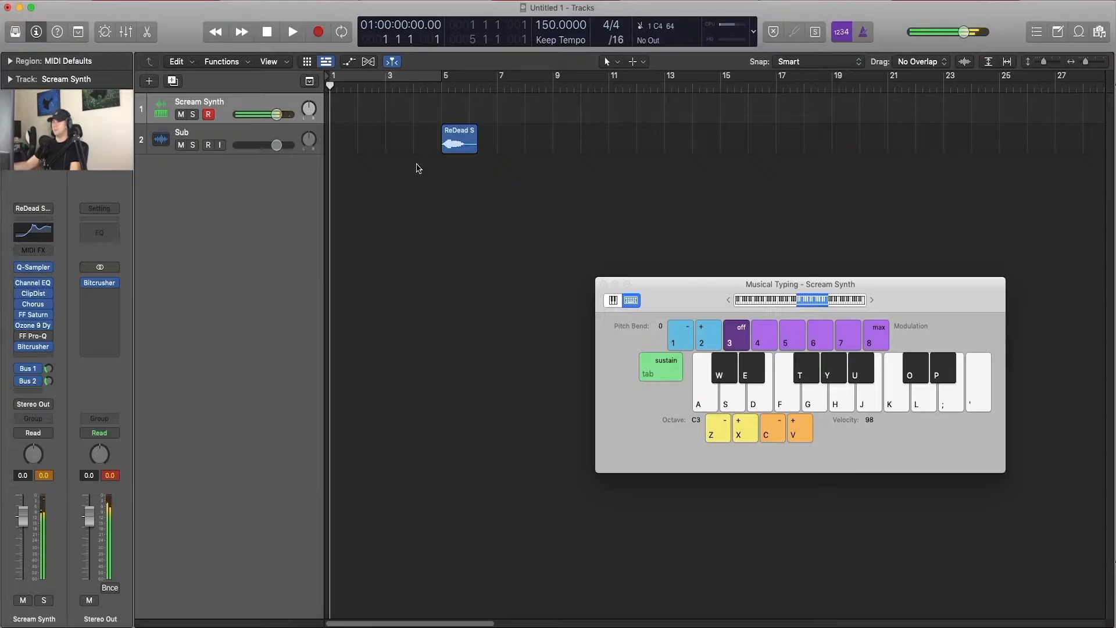
Step: Hide the Musical Typing keyboard and play back the ReDead Scream audio region on the Sub track from bar 5
left_click(602, 285)
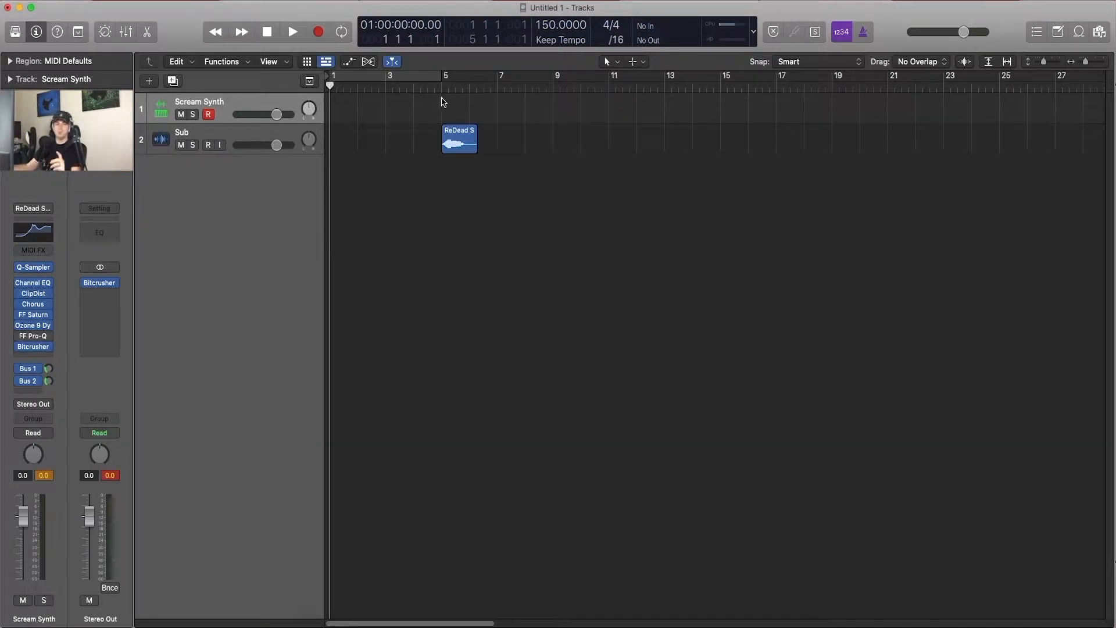
left_click(440, 86)
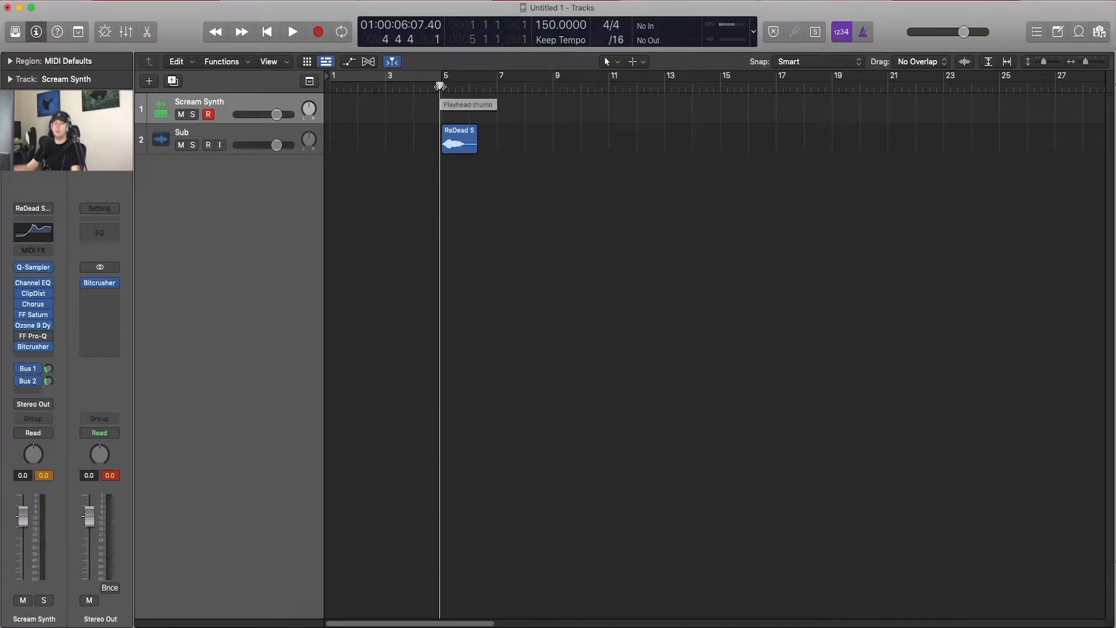
key("space")
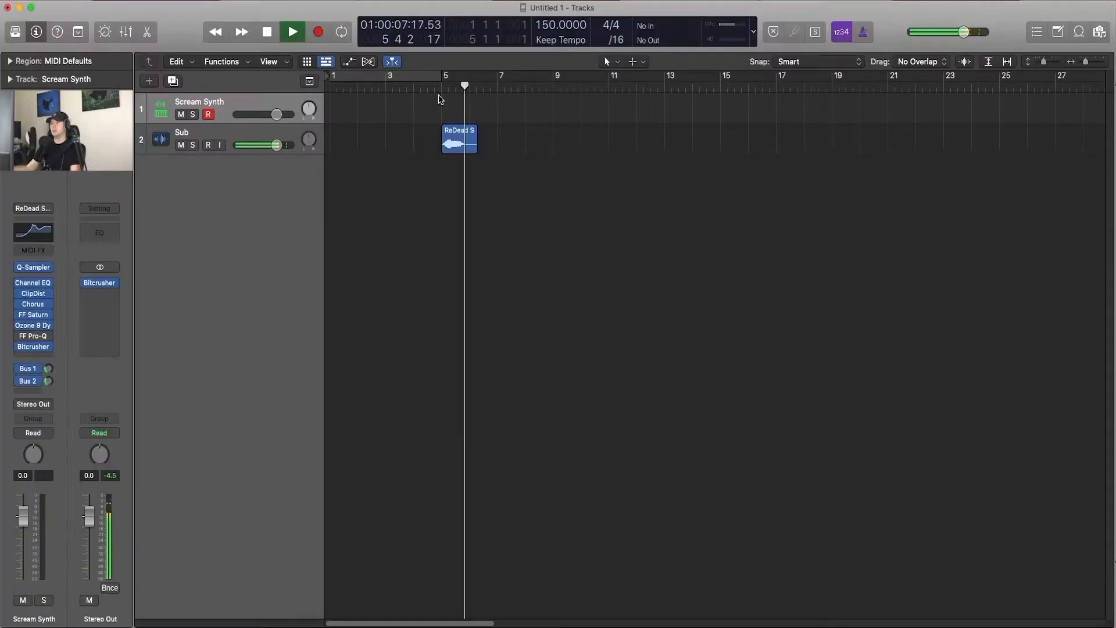
key("space")
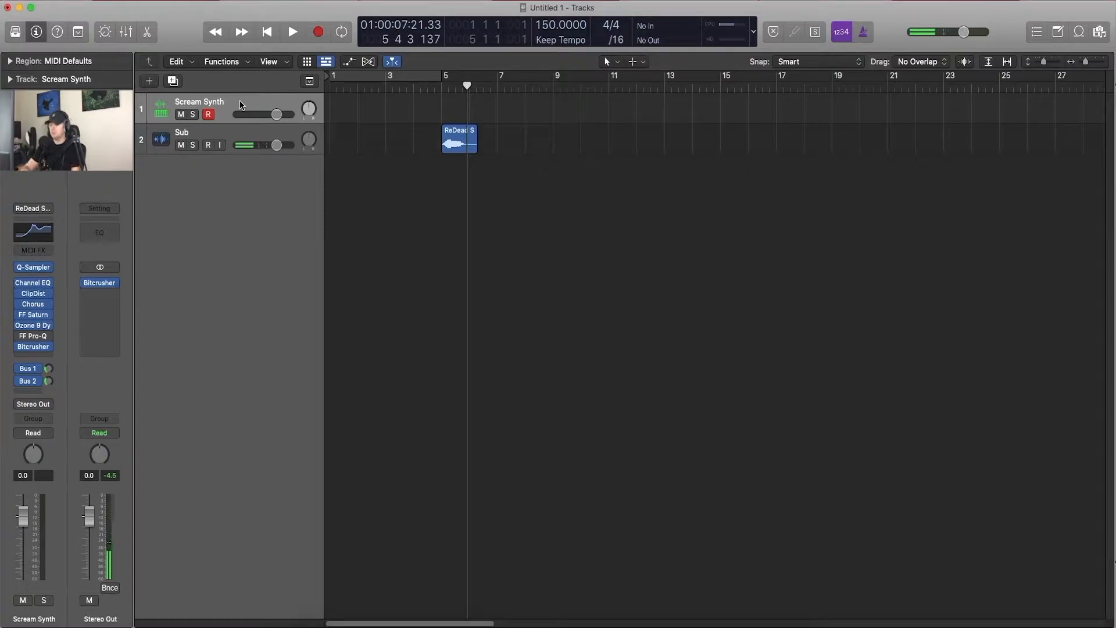
Step: Audition the Scream Synth track with a C4 note in Musical Typing, and look over the mixer's channel strips
key("super+k")
key("k")
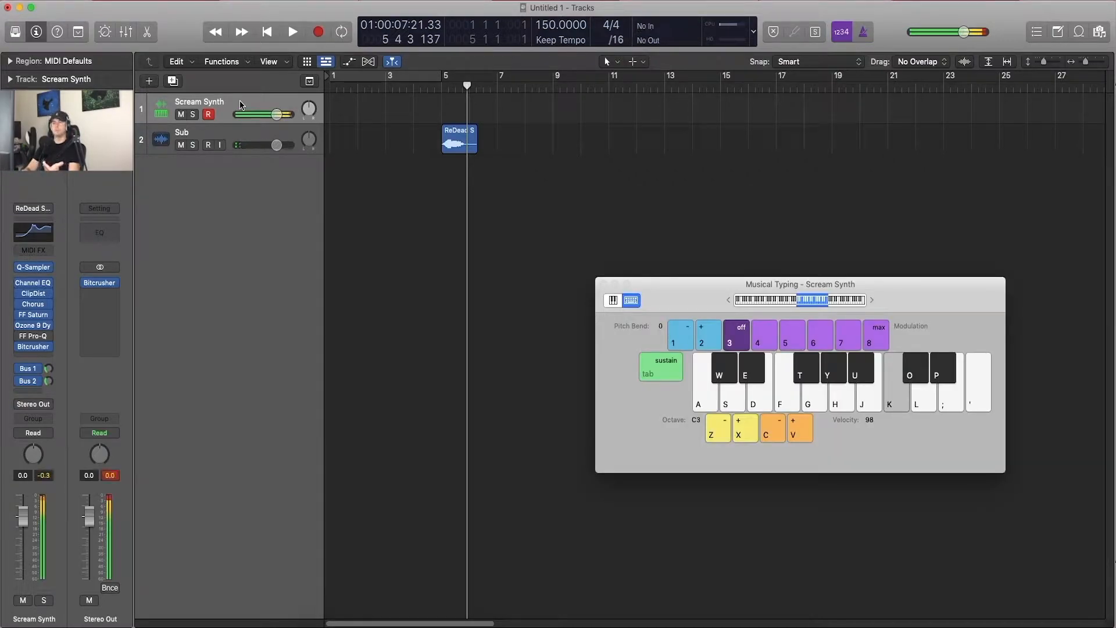
left_click_drag(598, 281, 598, 282)
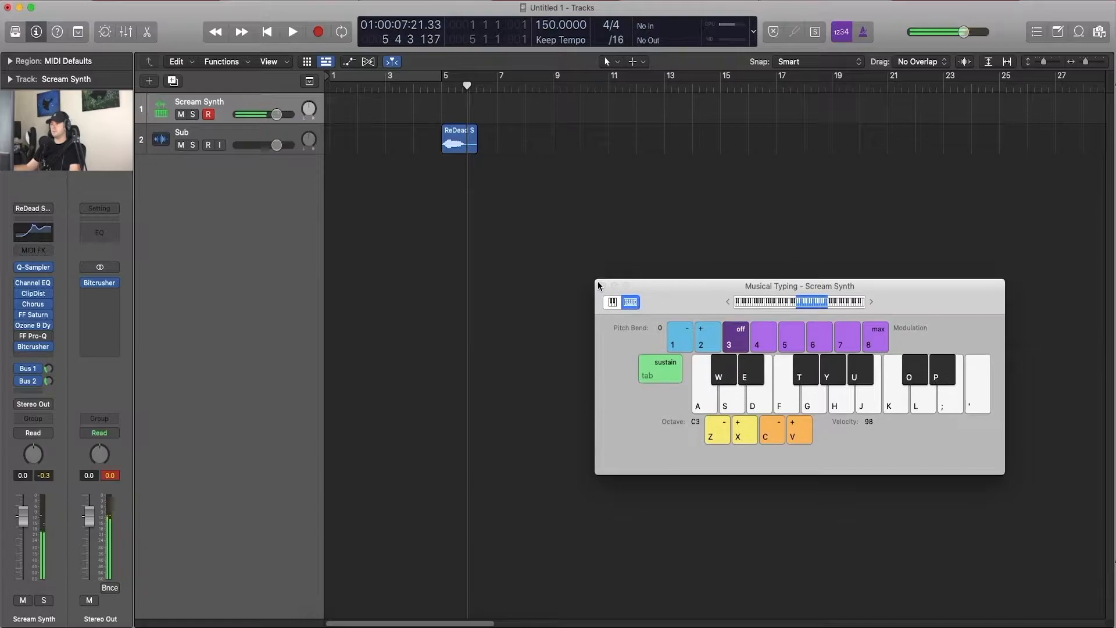
left_click(599, 285)
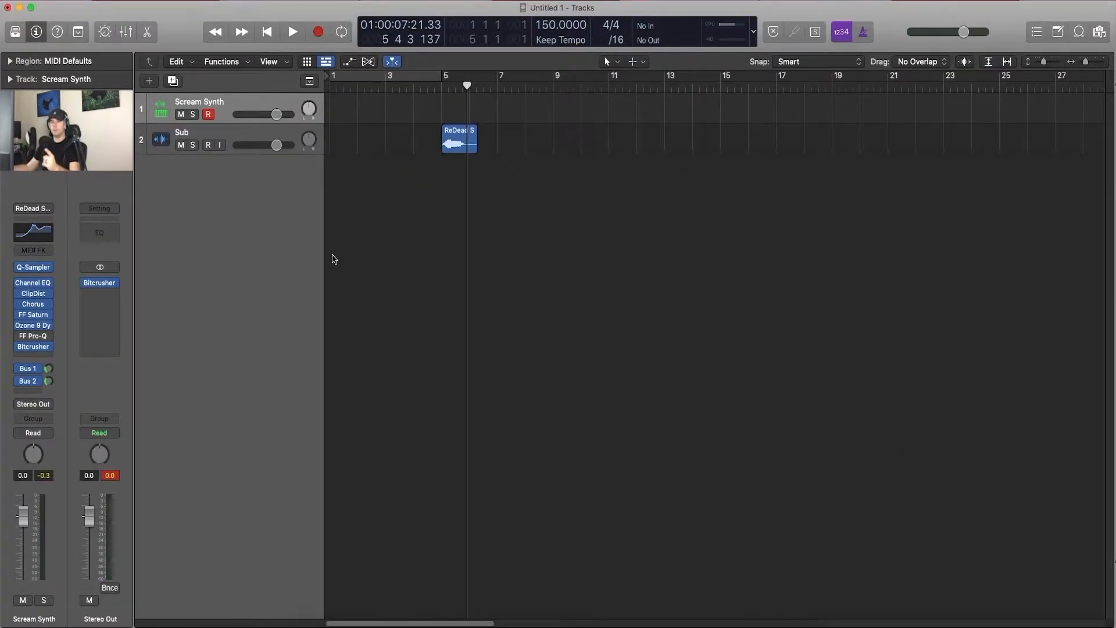
key("x")
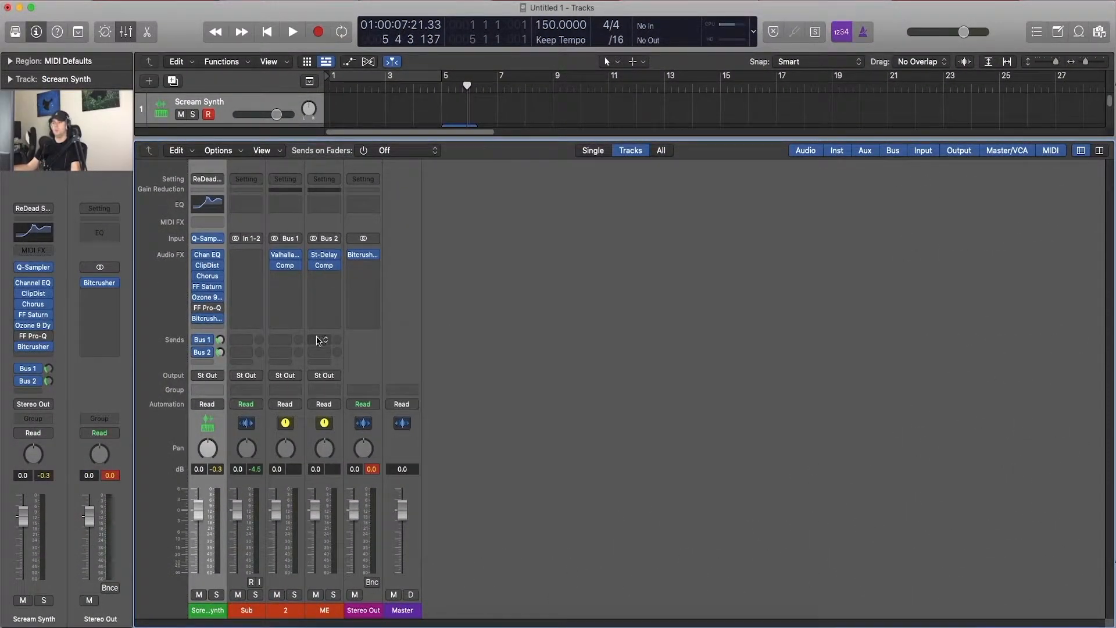
key("x")
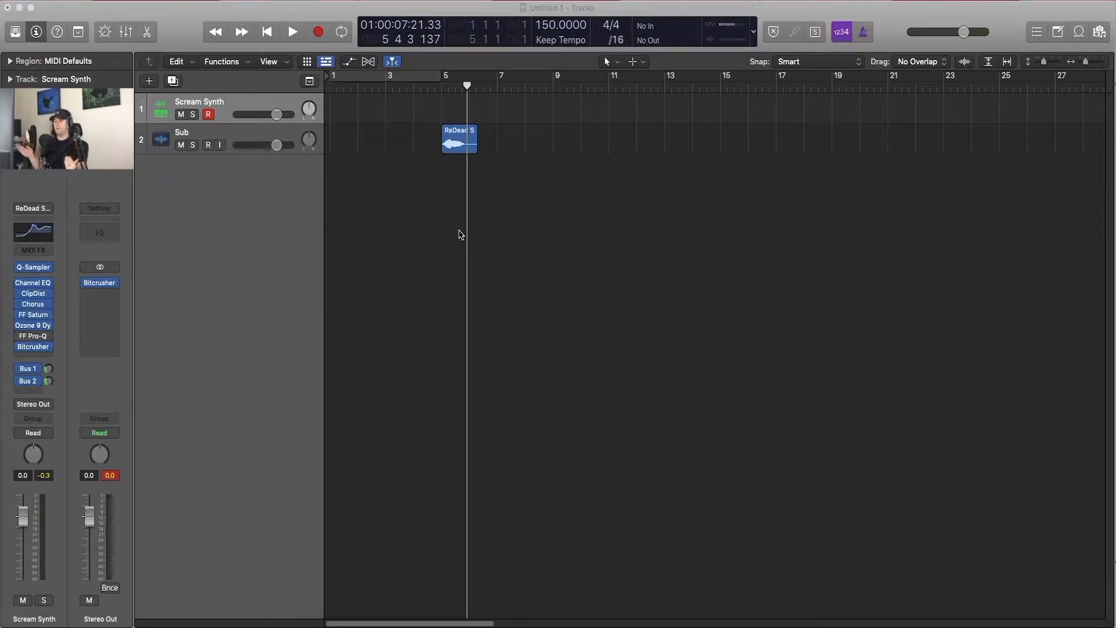
Step: Create a new Quick Sampler (Original) instrument track from the ReDead Scream region on the Sub track
left_click(459, 144)
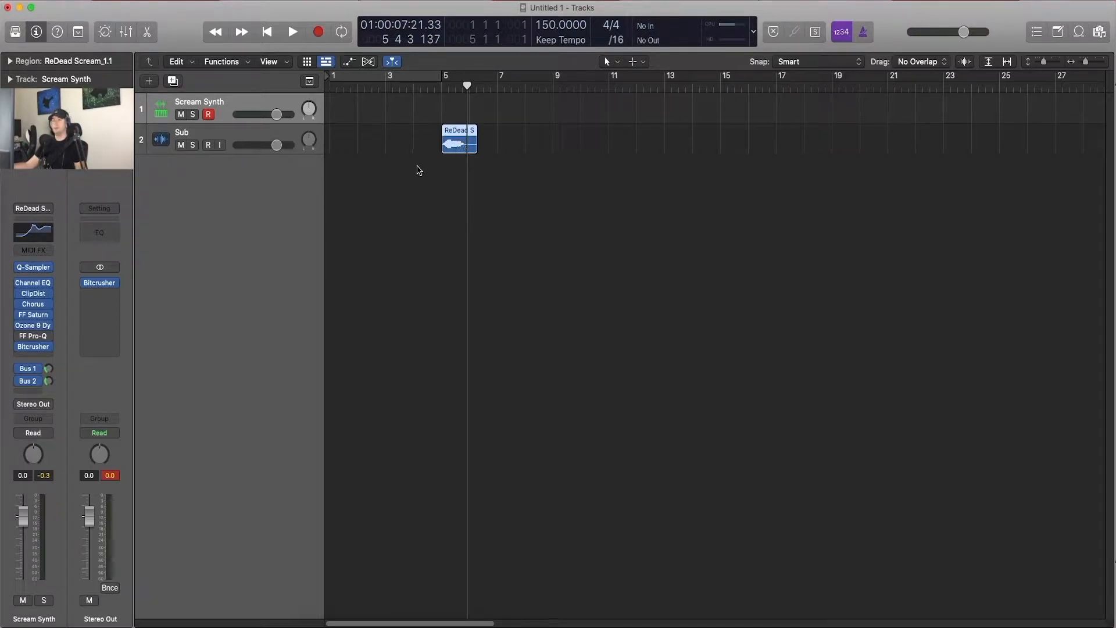
left_click_drag(460, 145, 246, 252)
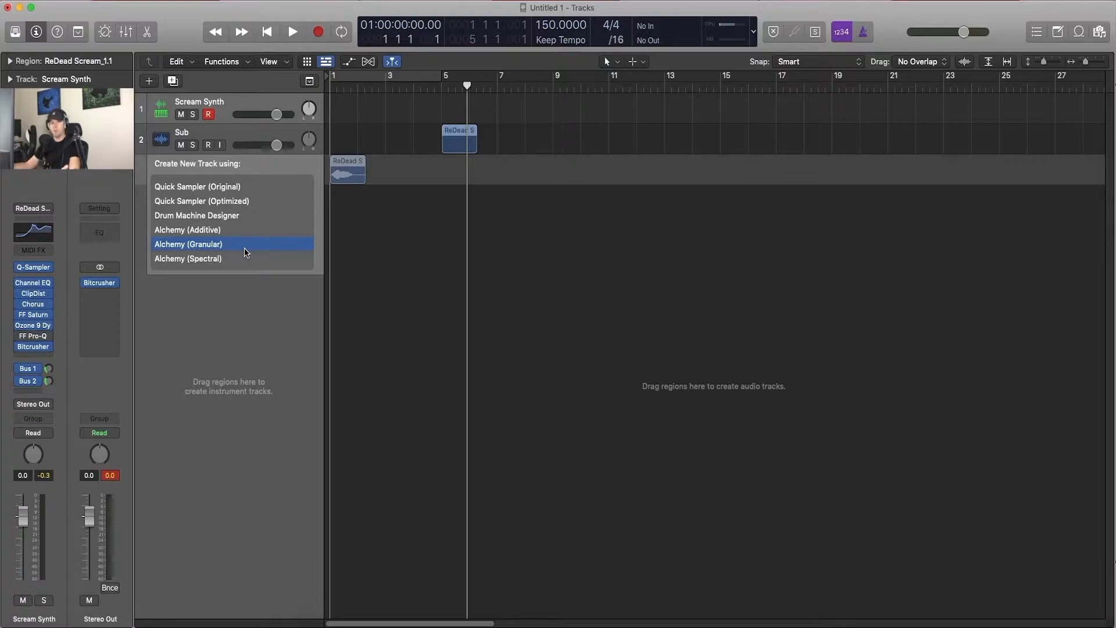
left_click_drag(244, 249, 229, 190)
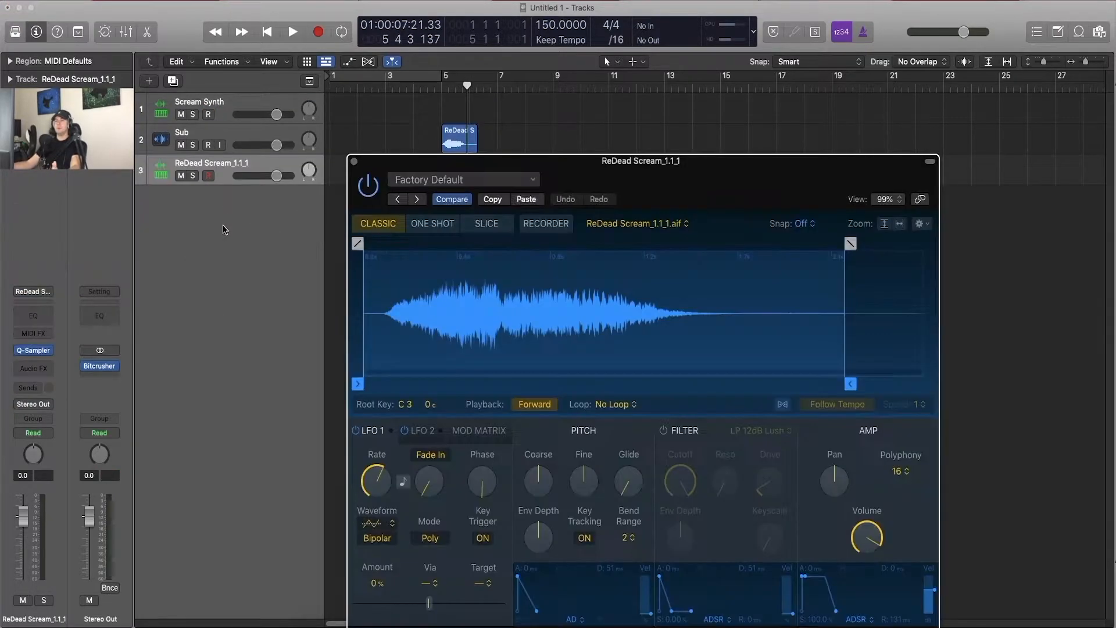
left_click_drag(653, 161, 656, 112)
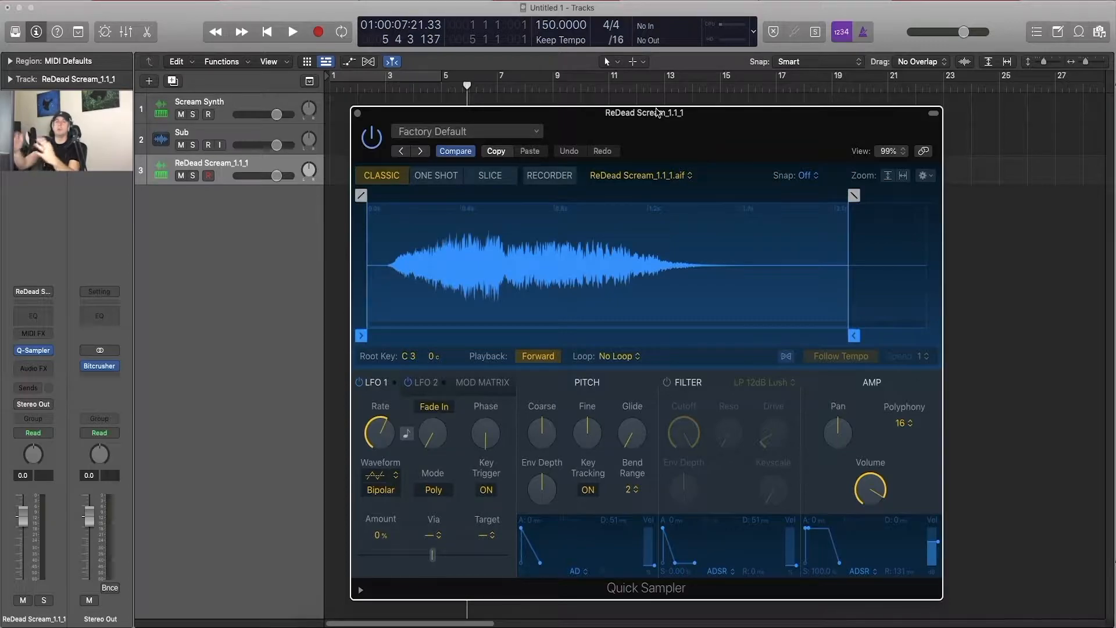
left_click_drag(667, 113, 657, 98)
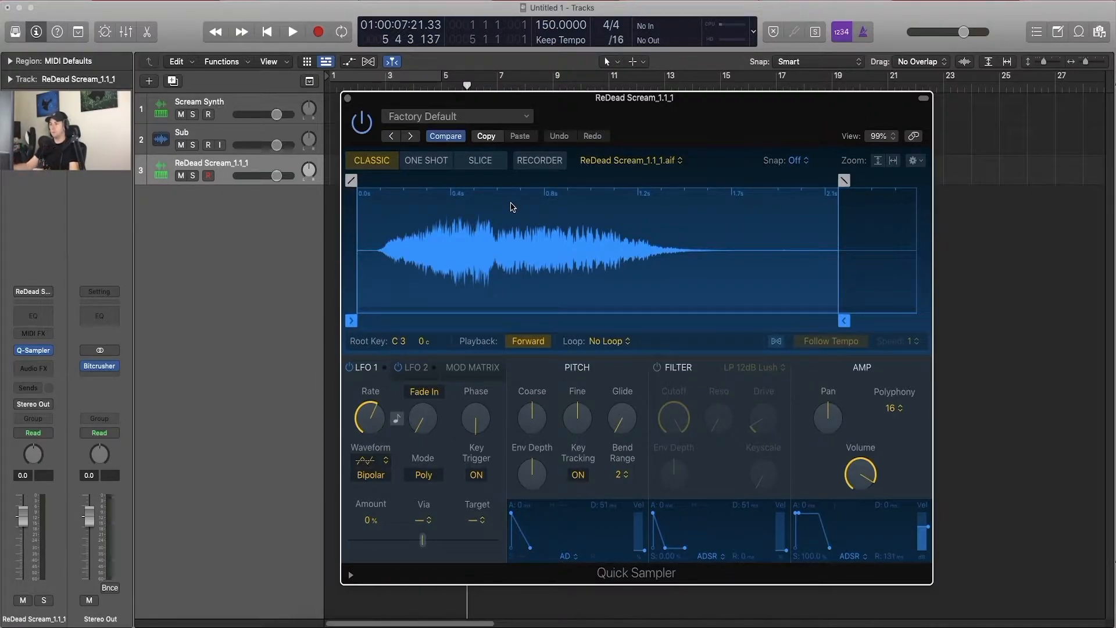
left_click_drag(510, 202, 508, 202)
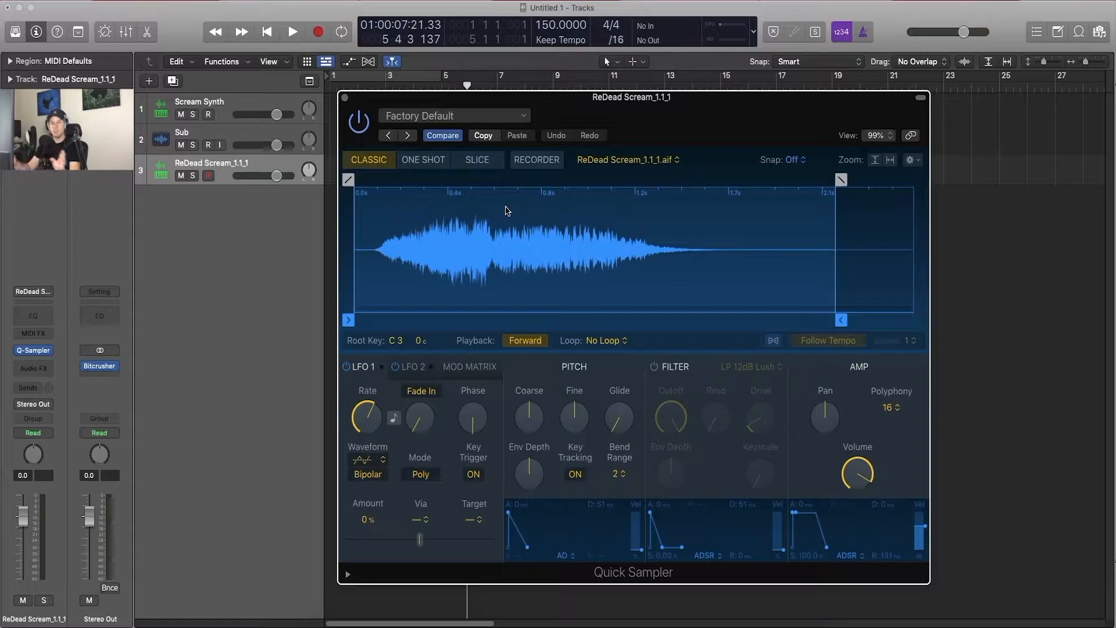
Step: Show the Musical Typing keyboard and arrange it beside the Quick Sampler window so that both are fully visible
key("super+k")
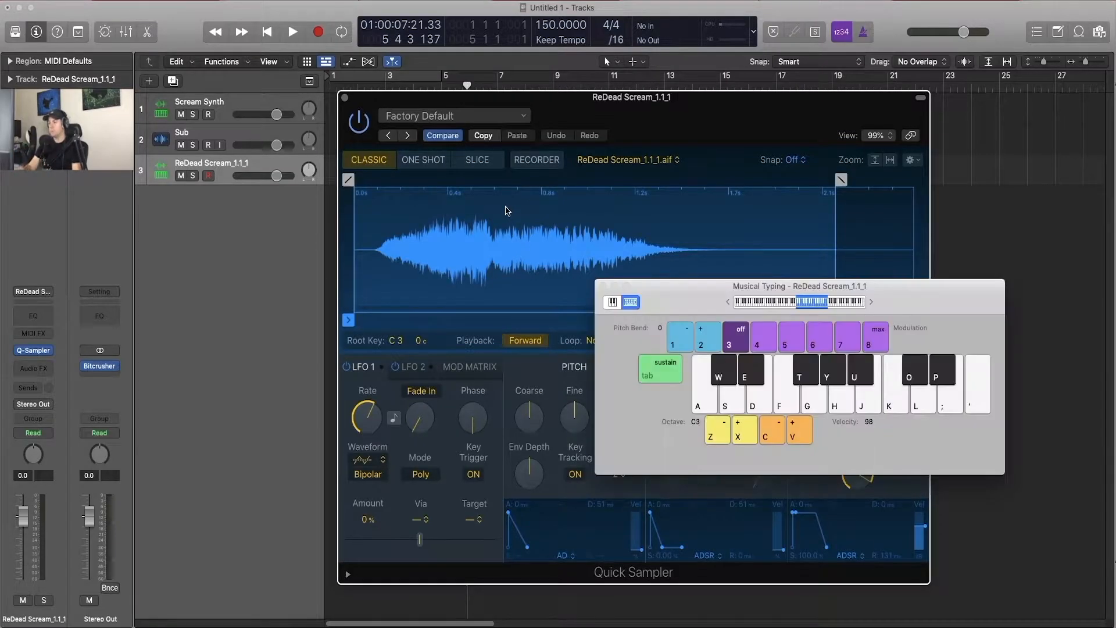
left_click_drag(702, 299, 126, 440)
left_click_drag(644, 109, 747, 116)
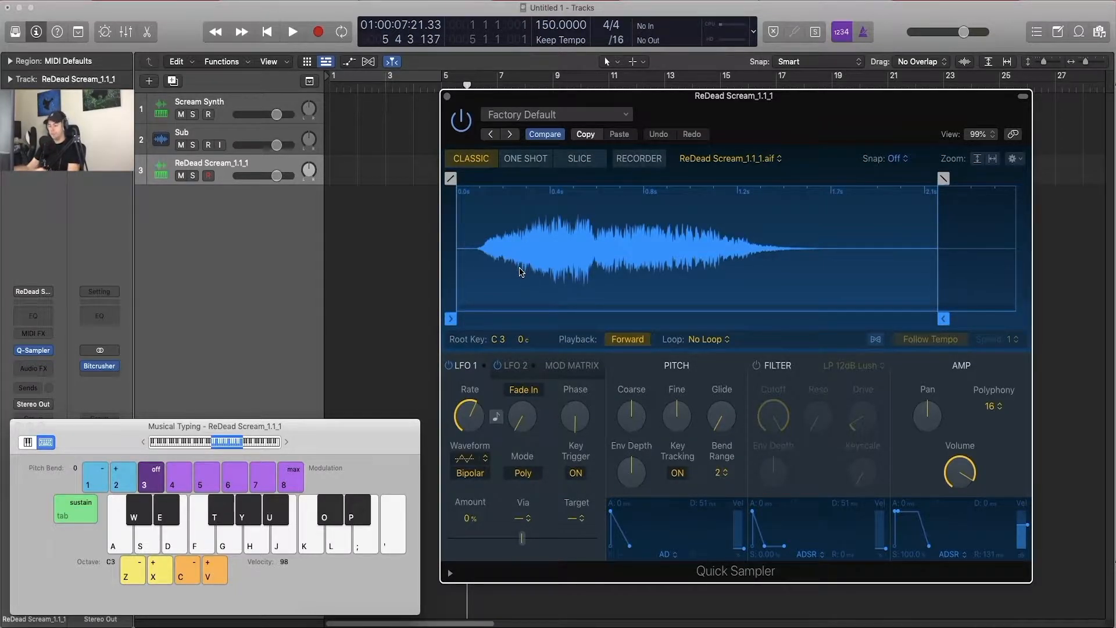
Step: Audition the sample in Classic mode at C4 and at lower pitches with the Musical Typing octave set to C1
key("k")
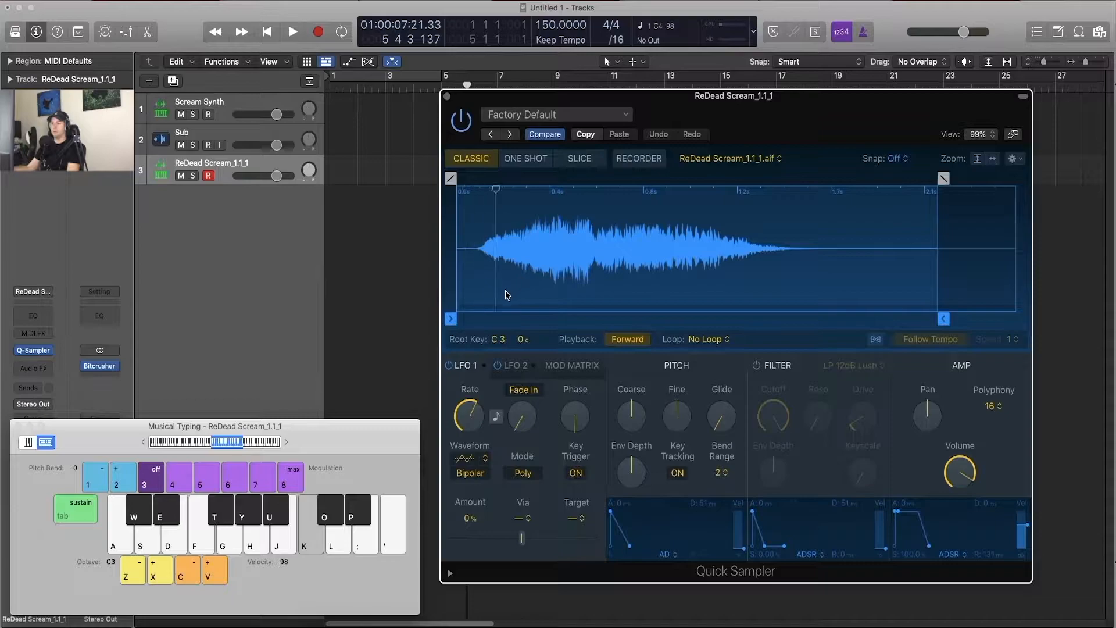
key("z")
key("z")
key("g")
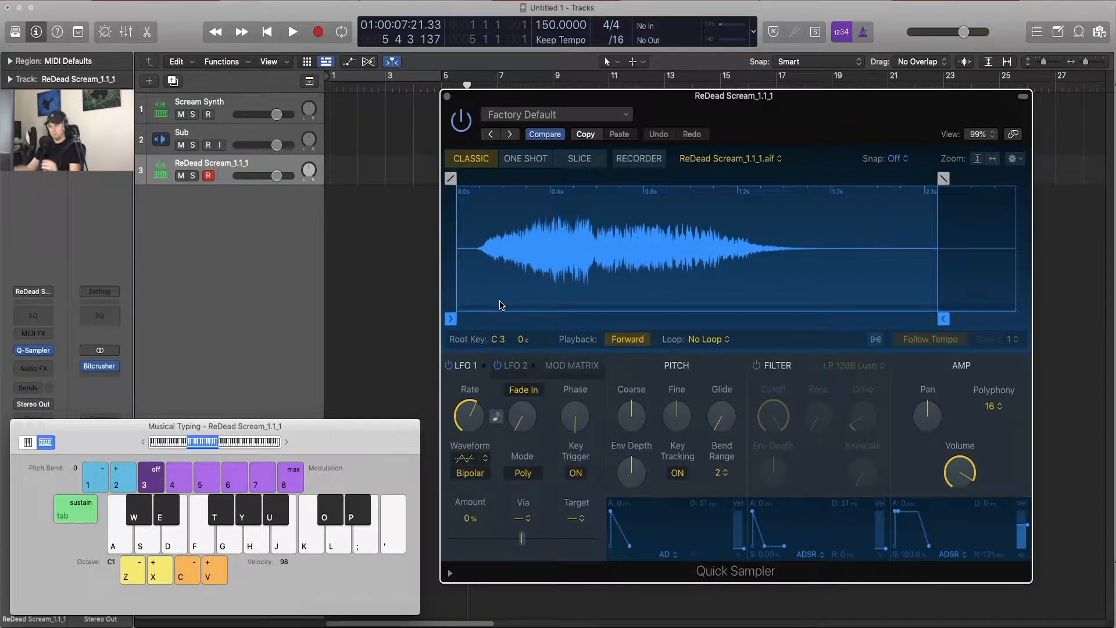
key("a")
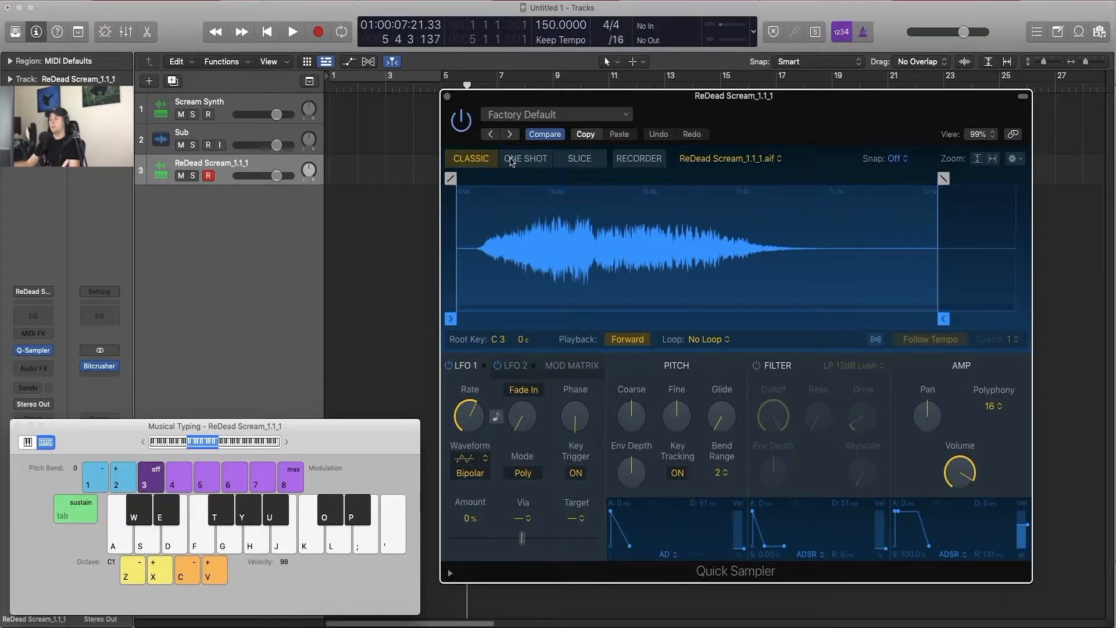
Step: Switch Quick Sampler to One Shot mode and audition the scream sample on several notes
left_click(655, 161)
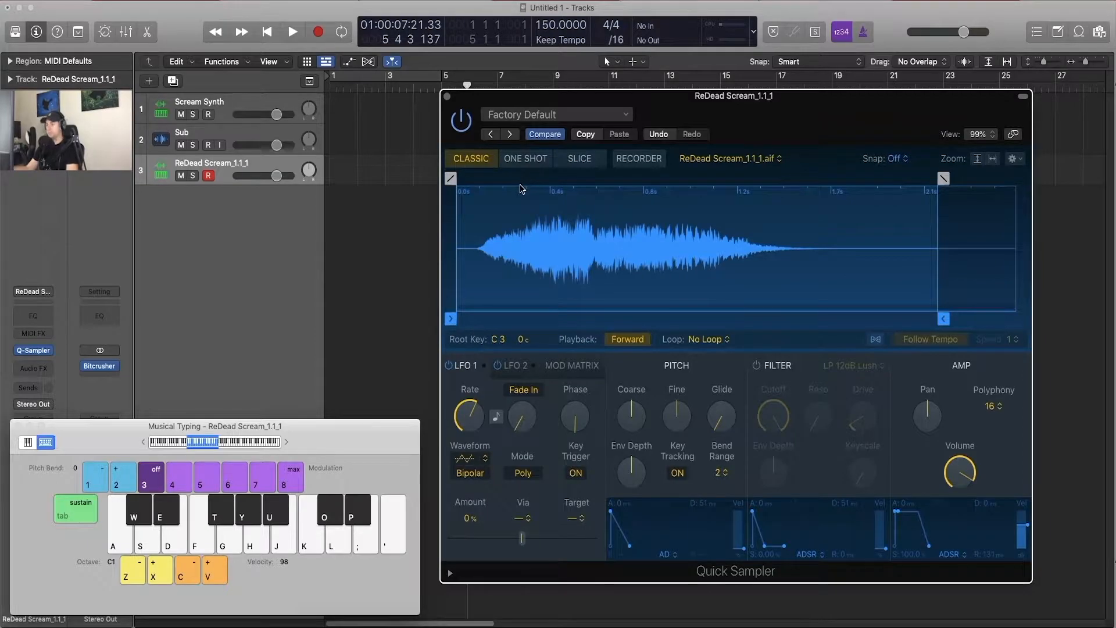
key("k")
left_click(517, 162)
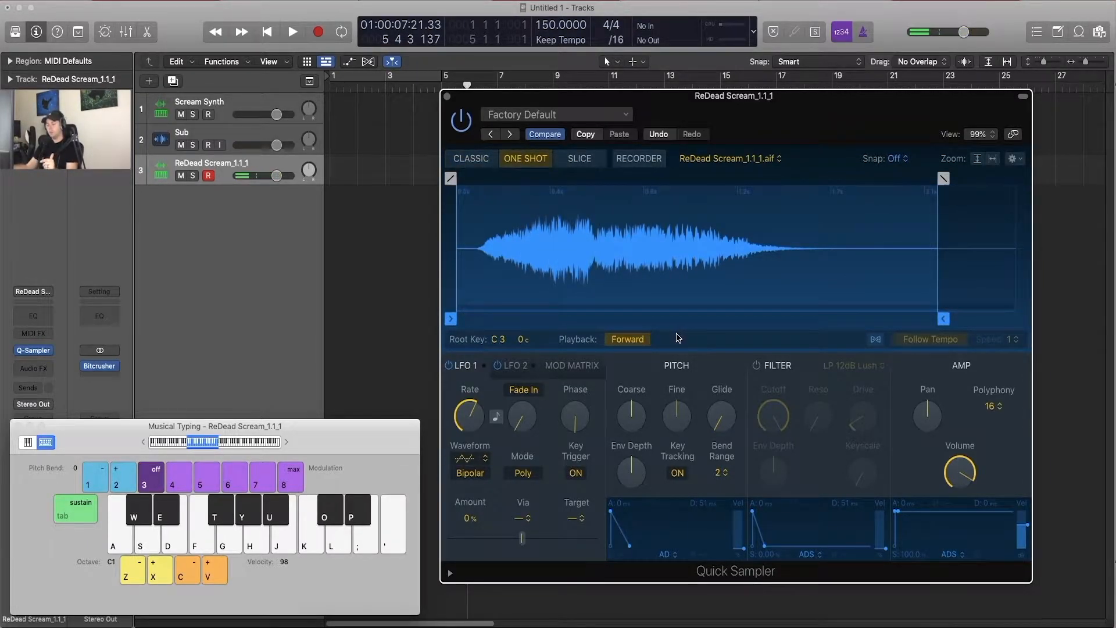
key("g")
key("g")
key("g")
key("l")
key("g")
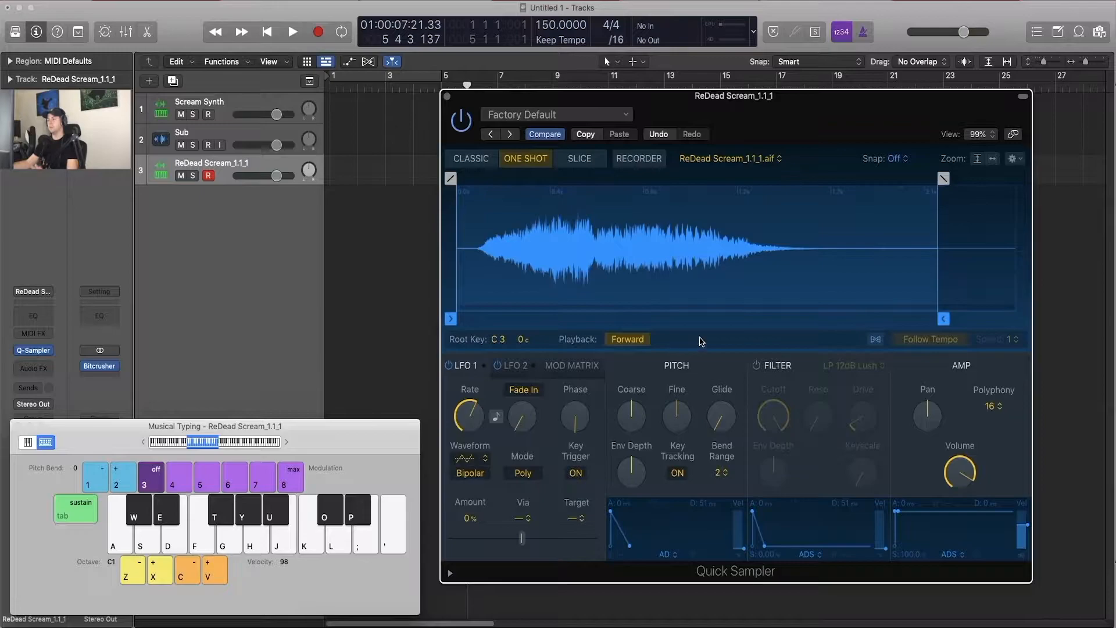
Step: Switch Quick Sampler to Slice mode and reopen the Musical Typing keyboard
left_click(570, 166)
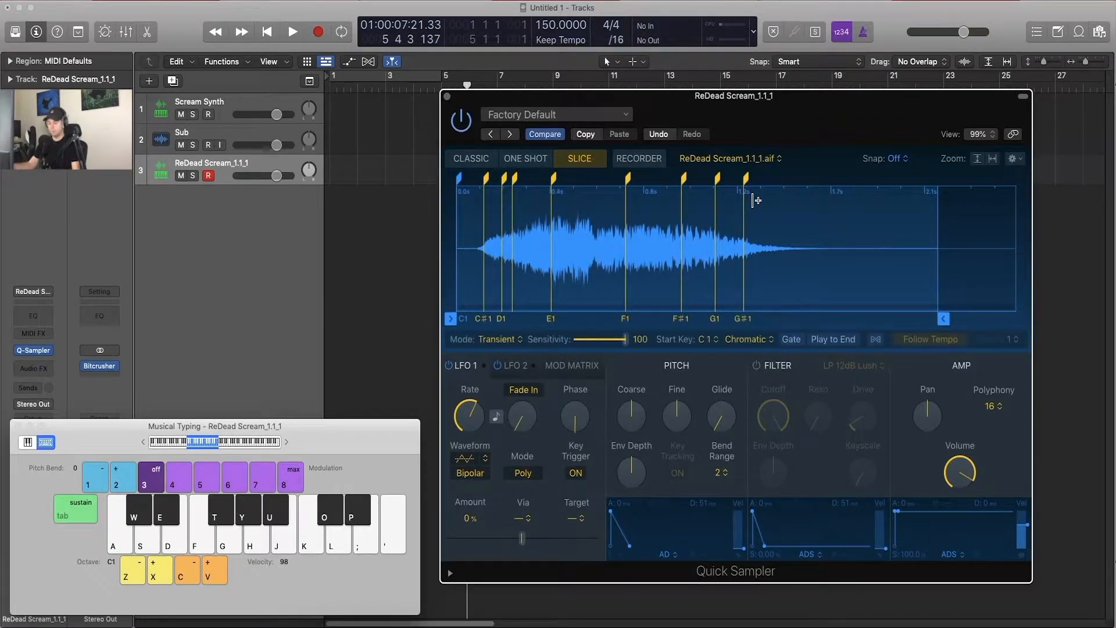
key("super+k")
key("z")
key("z")
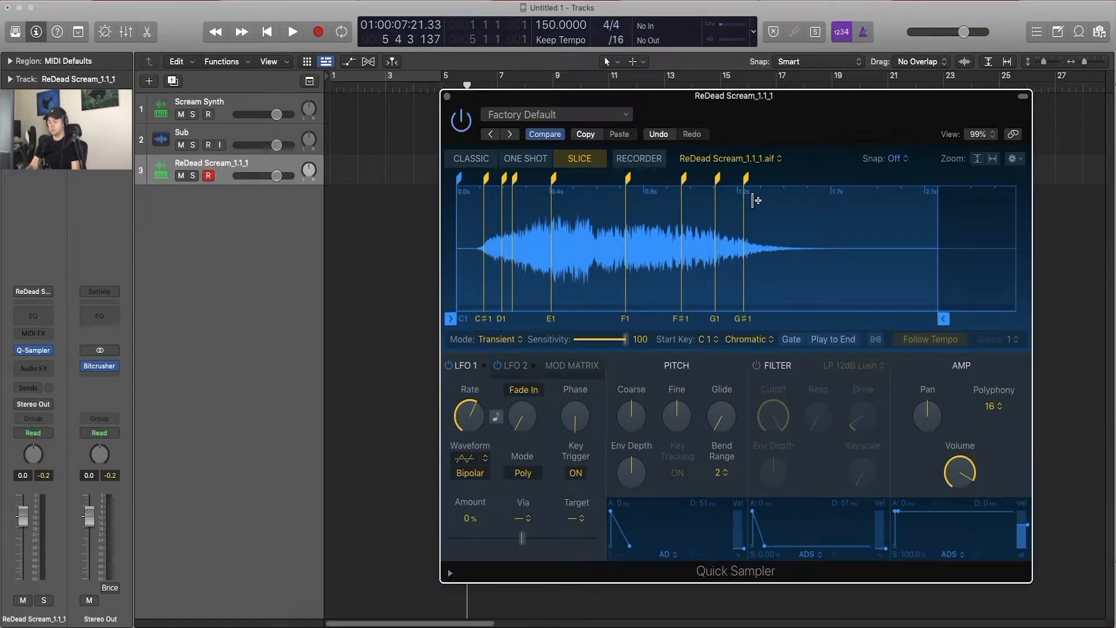
key("super+k")
key("z")
key("z")
key("z")
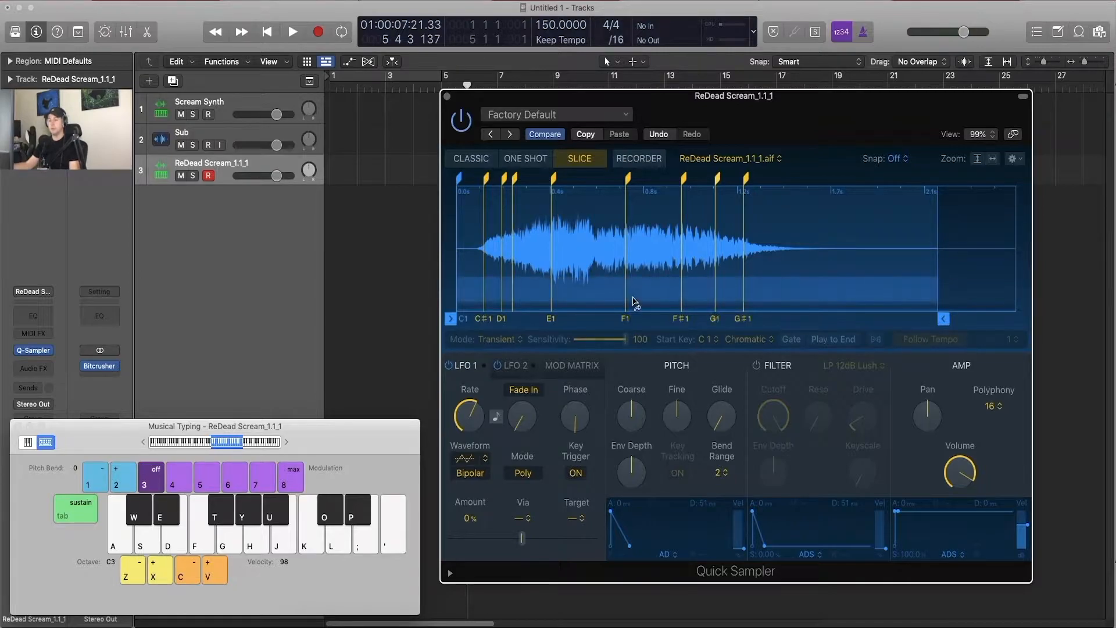
Step: Set the Musical Typing octave to C1 and trigger slices of the sample, including the E1 slice
key("a")
key("f")
key("g")
key("x")
key("a")
key("x")
key("s")
key("x")
key("d")
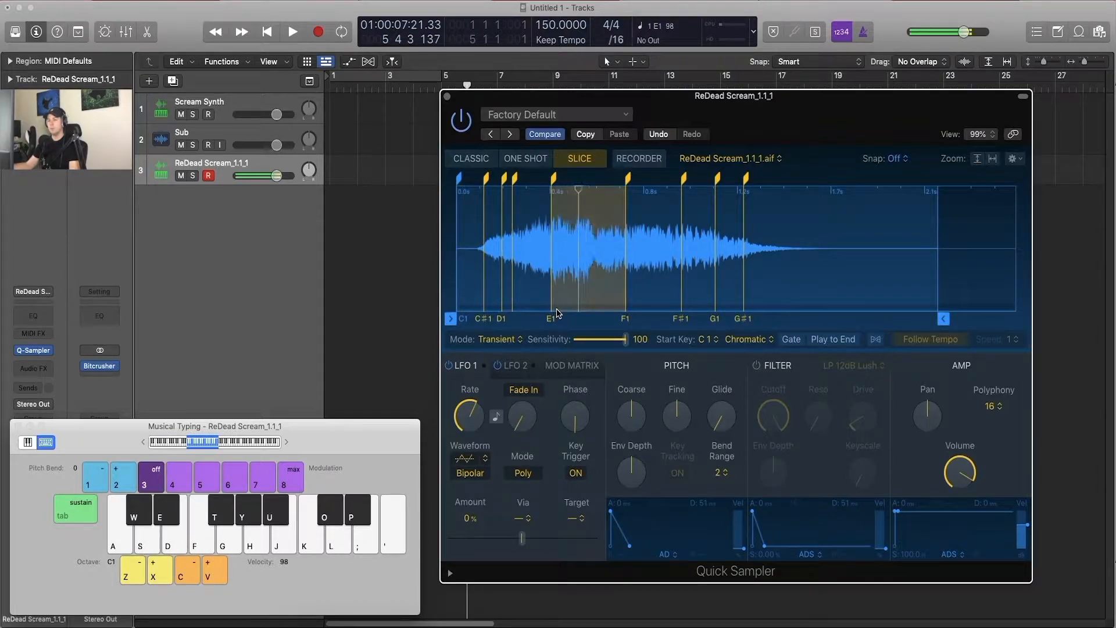
Step: Play varied patterns across the sample's slices, repeating the E1 slice several times
key("a")
key("d")
key("a")
key("d")
key("g")
key("f")
key("g")
key("a")
key("f")
key("d")
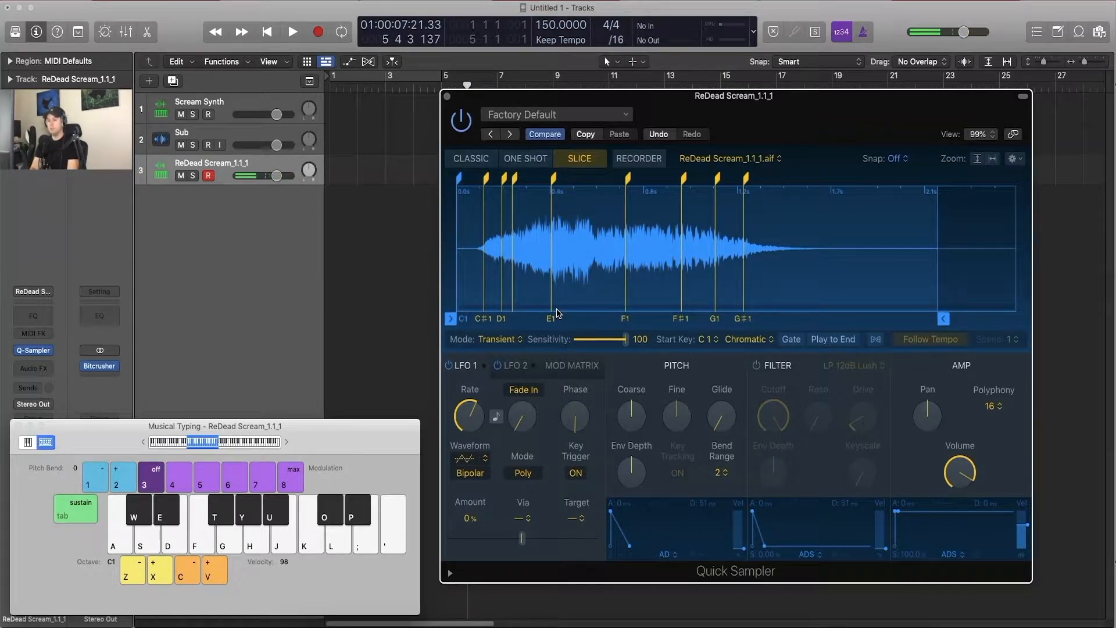
key("d")
key("d")
key("d")
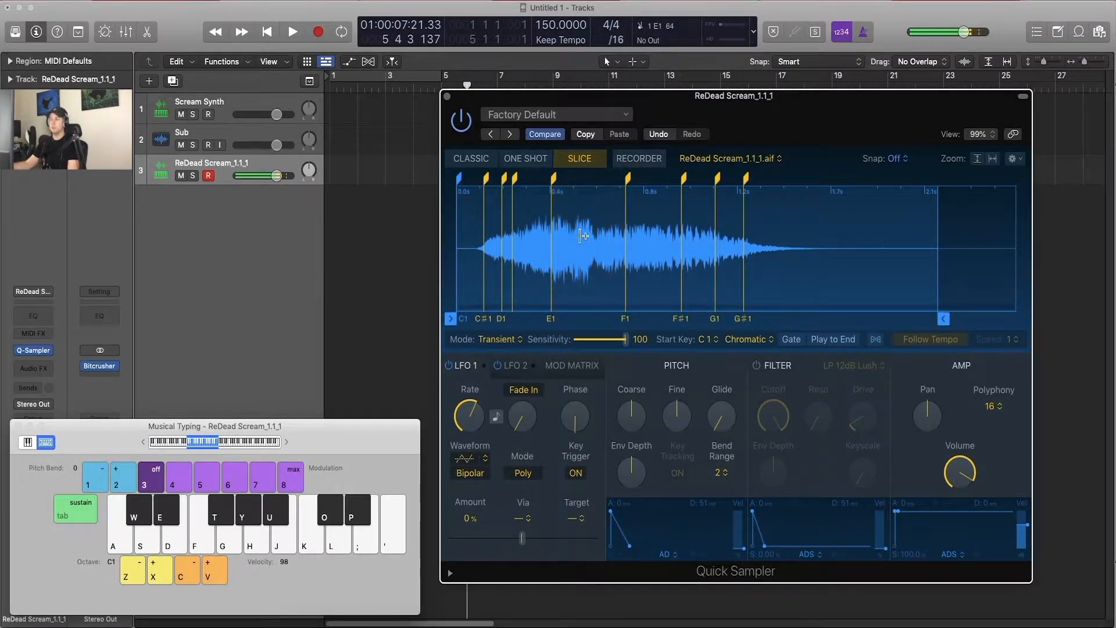
key("d")
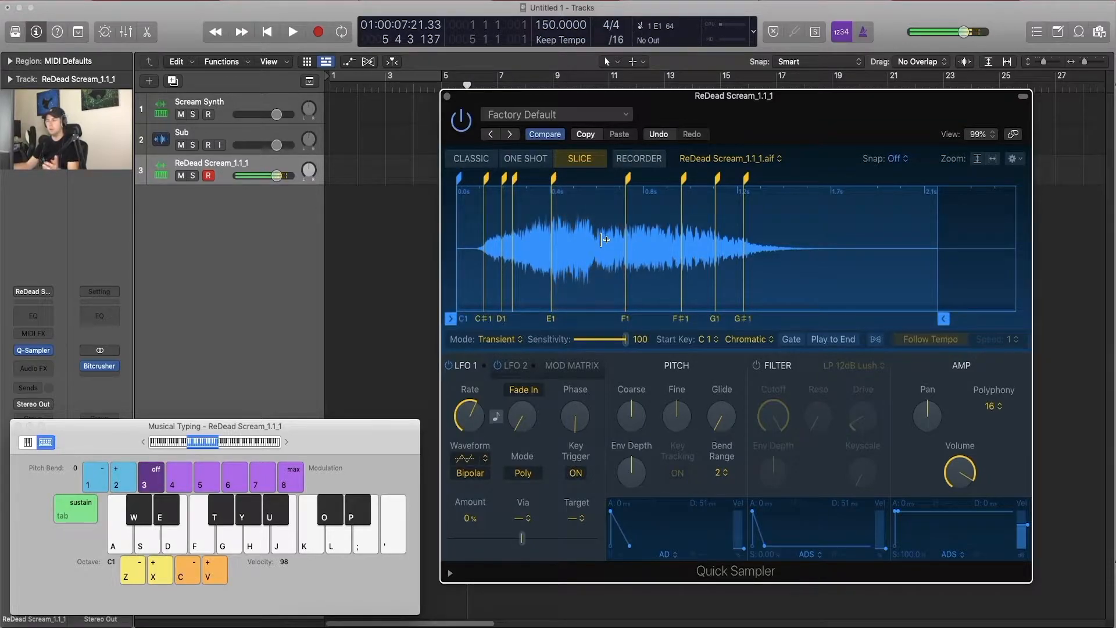
key("s")
key("f")
key("d")
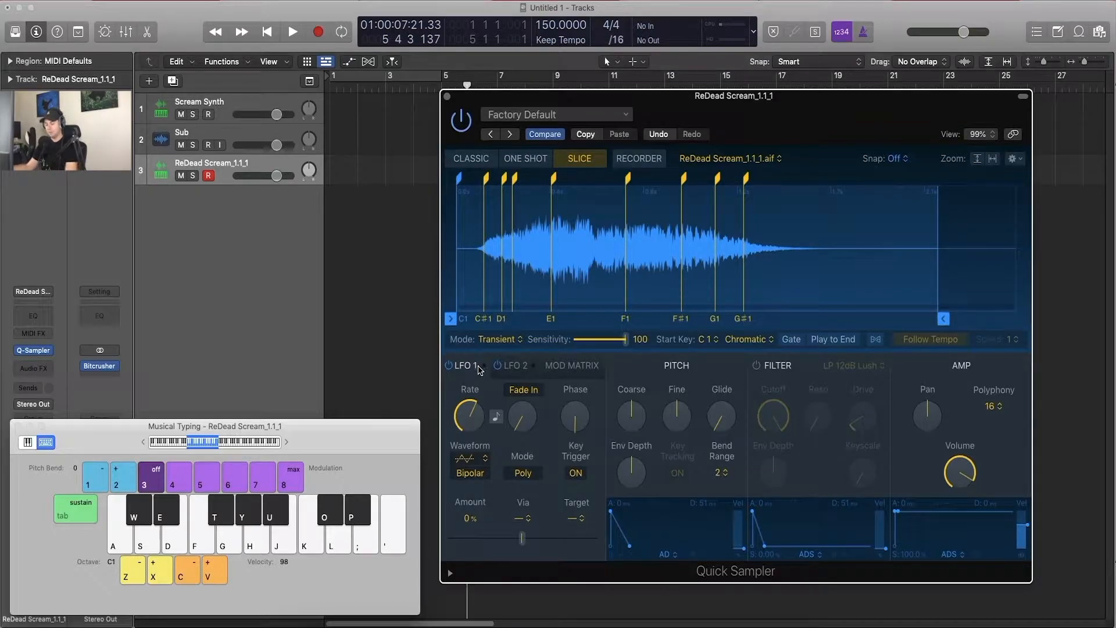
Step: Audition the chromatically mapped slices using both white and black keys
key("a")
key("w")
key("d")
key("t")
key("g")
key("y")
key("w")
key("f")
key("y")
Step: Set the slice key mapping to White and audition the slices using only white keys
left_click(747, 339)
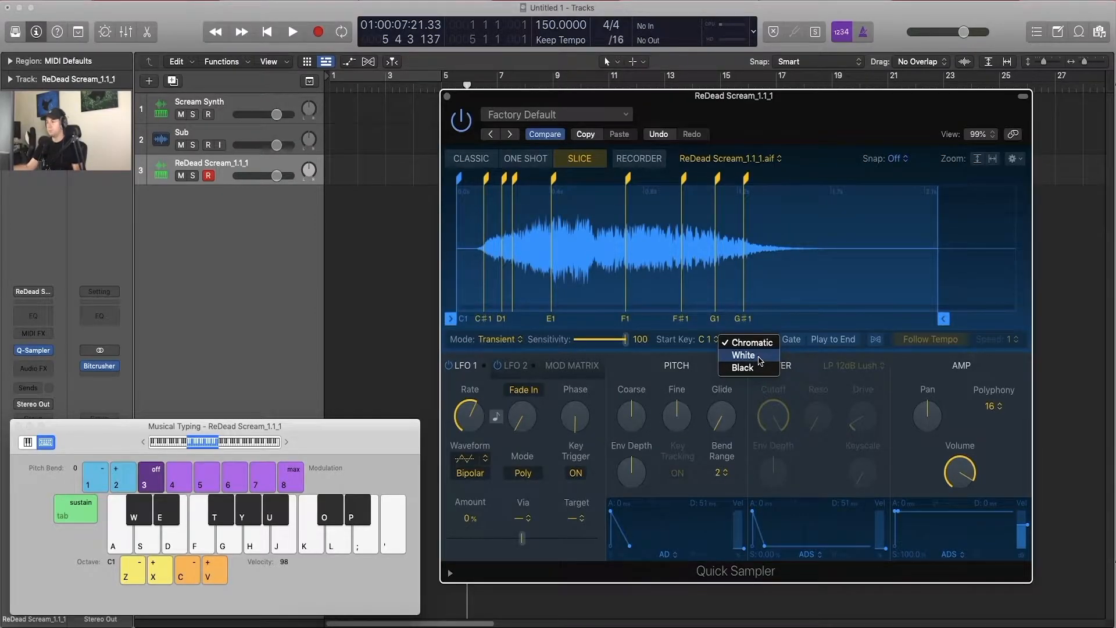
left_click(760, 360)
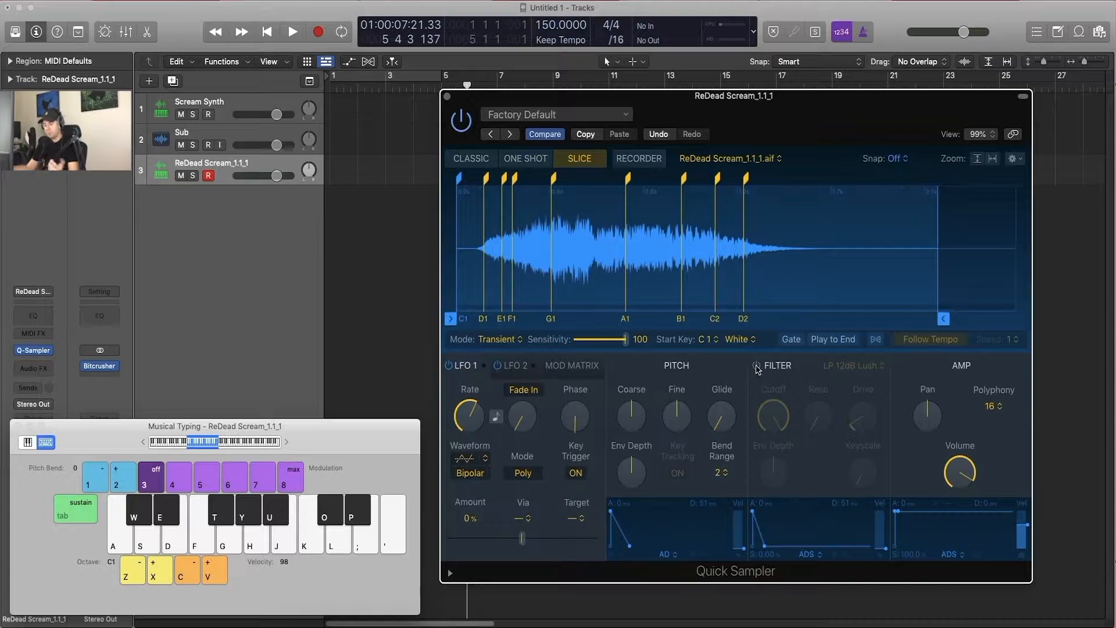
key("a")
key("j")
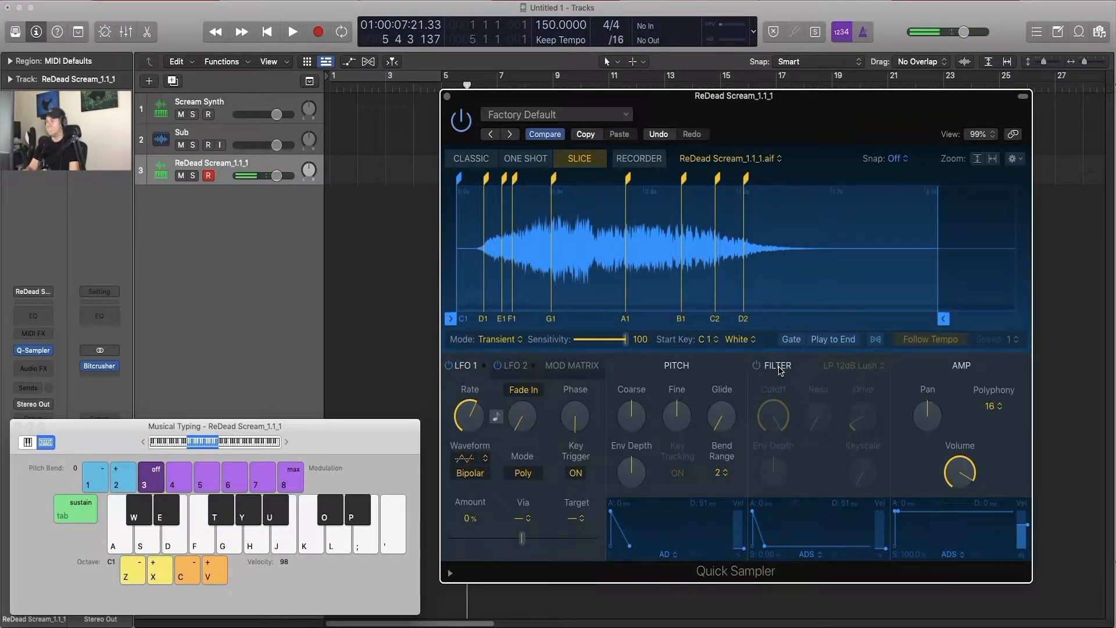
key("g")
key("j")
key("f")
key("g")
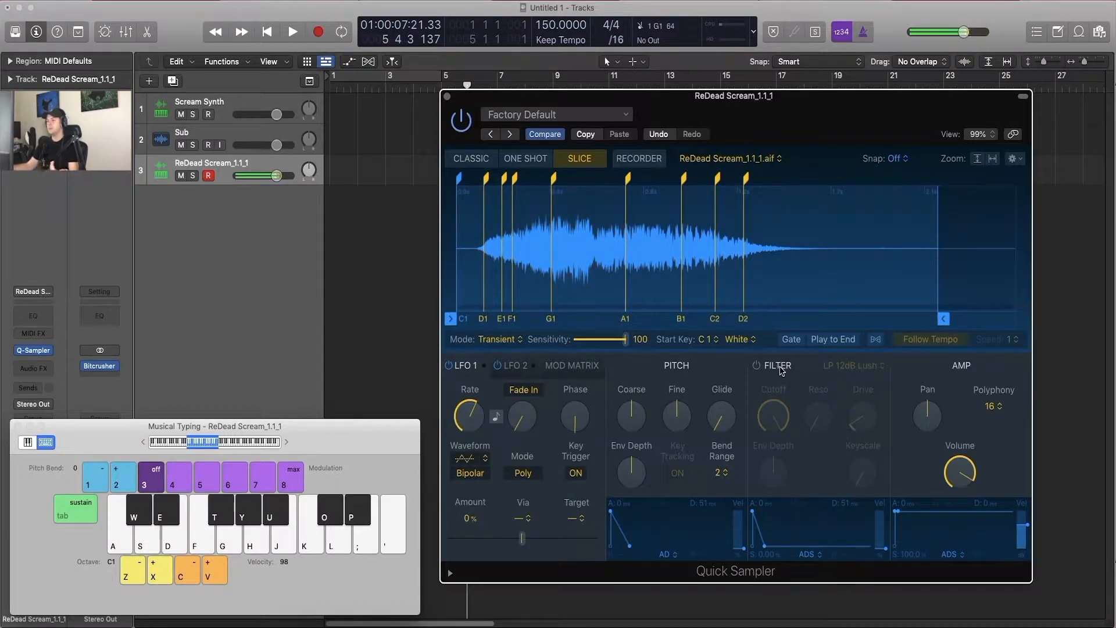
Step: Set the slice key mapping to Black and trigger the A#1 and C#2 slices with black keys
left_click(737, 340)
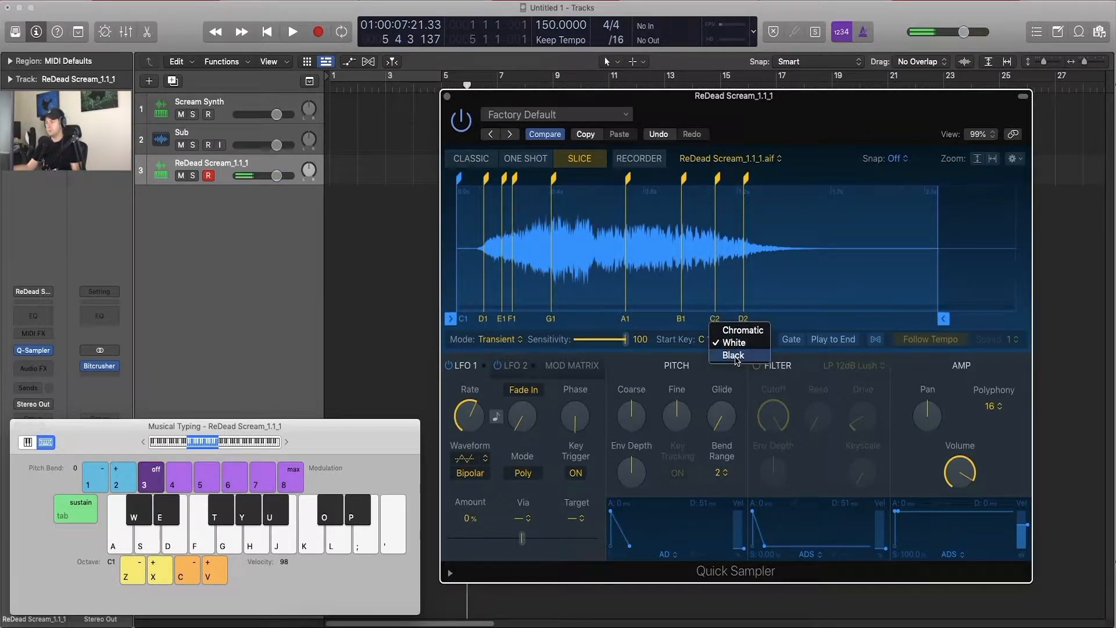
left_click(734, 355)
key("u")
key("u")
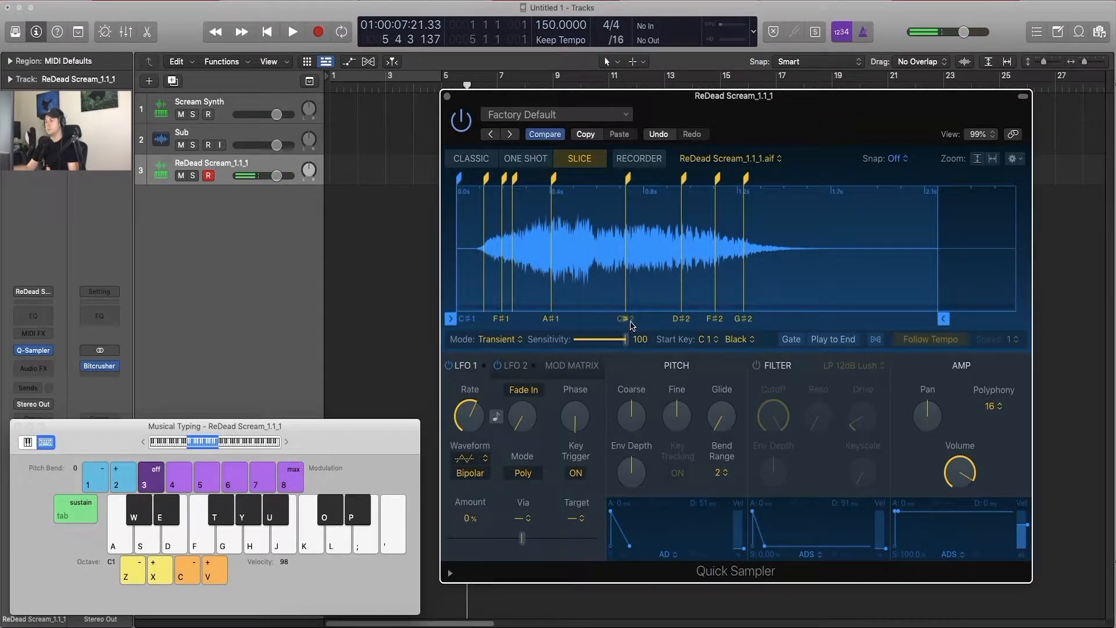
key("o")
key("o")
Step: Preview the D#2, F#2 and G#2 slices from their markers in the waveform
left_click(681, 319)
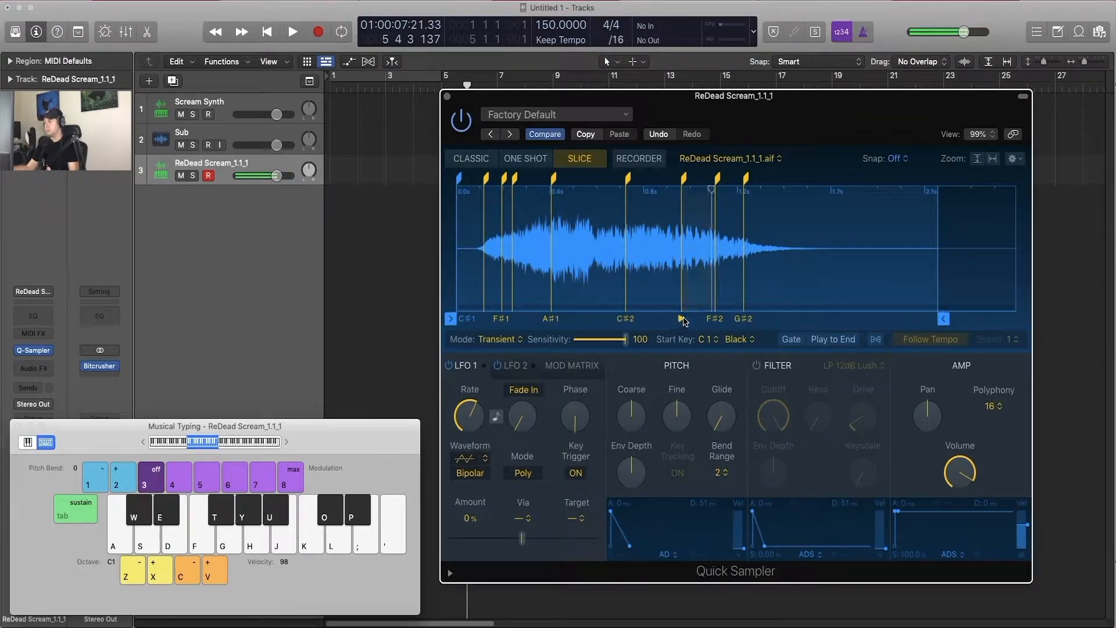
left_click(715, 319)
left_click(744, 318)
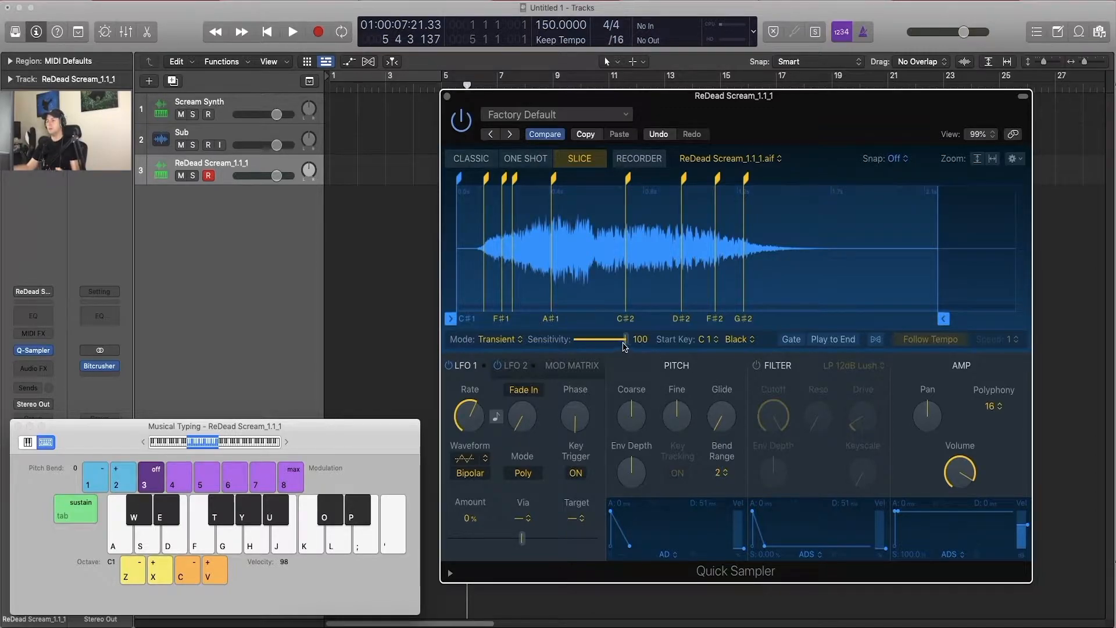
mouse_move(624, 344)
left_mouse_down()
mouse_move(587, 340)
mouse_move(641, 341)
left_mouse_up()
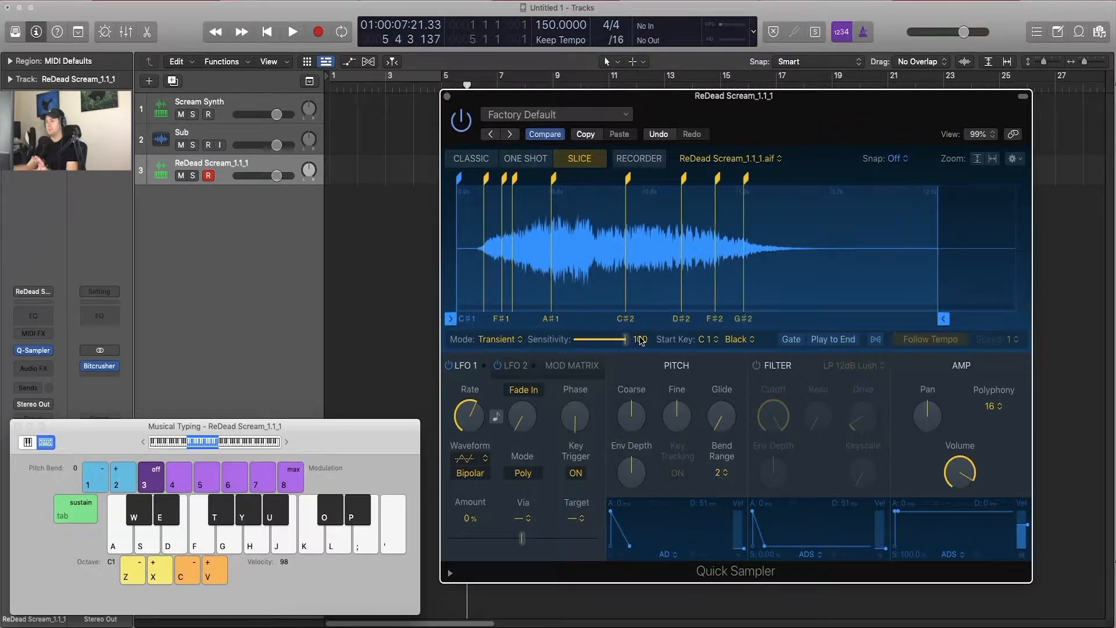
left_click(497, 341)
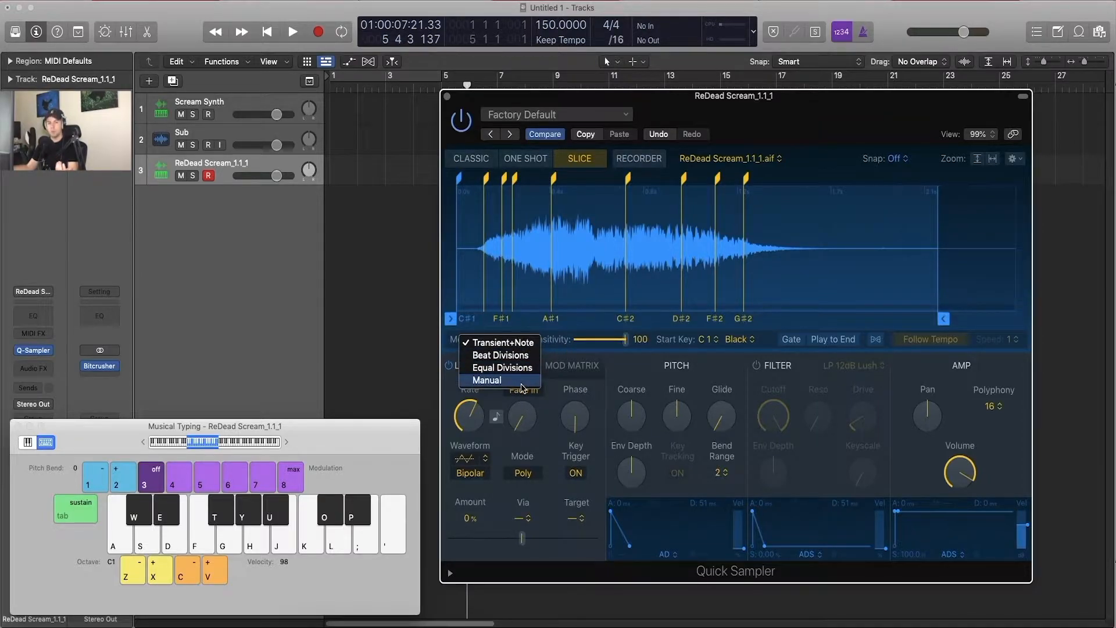
left_click(608, 332)
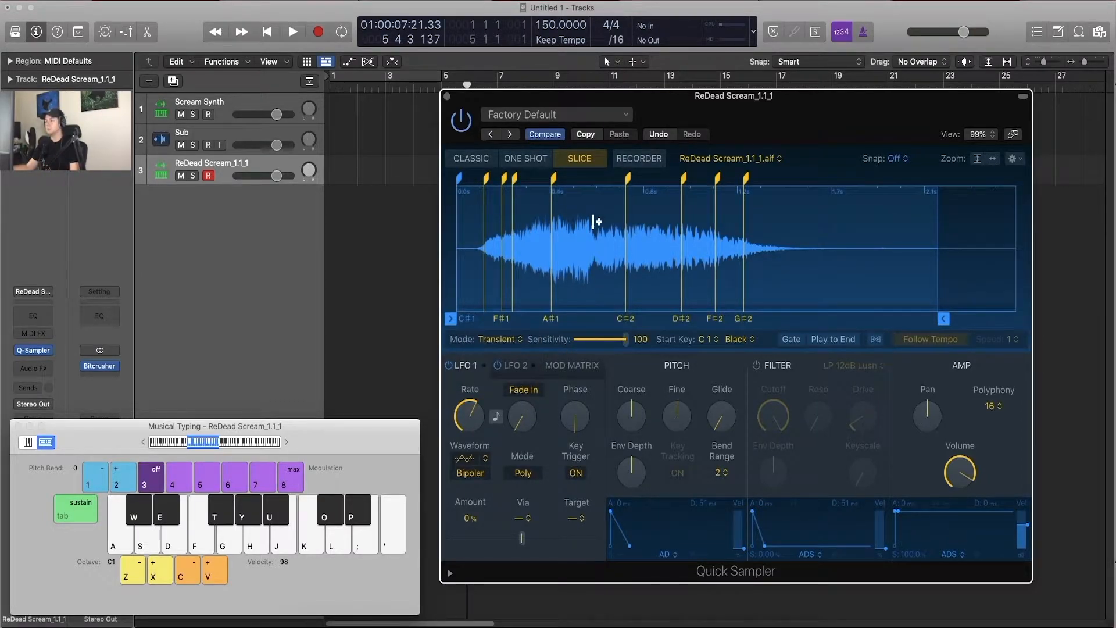
Step: Add a slice marker between the A#1 and C#2 markers, nudge it slightly earlier and audition the new slice
left_click(593, 221)
left_click_drag(595, 180, 588, 180)
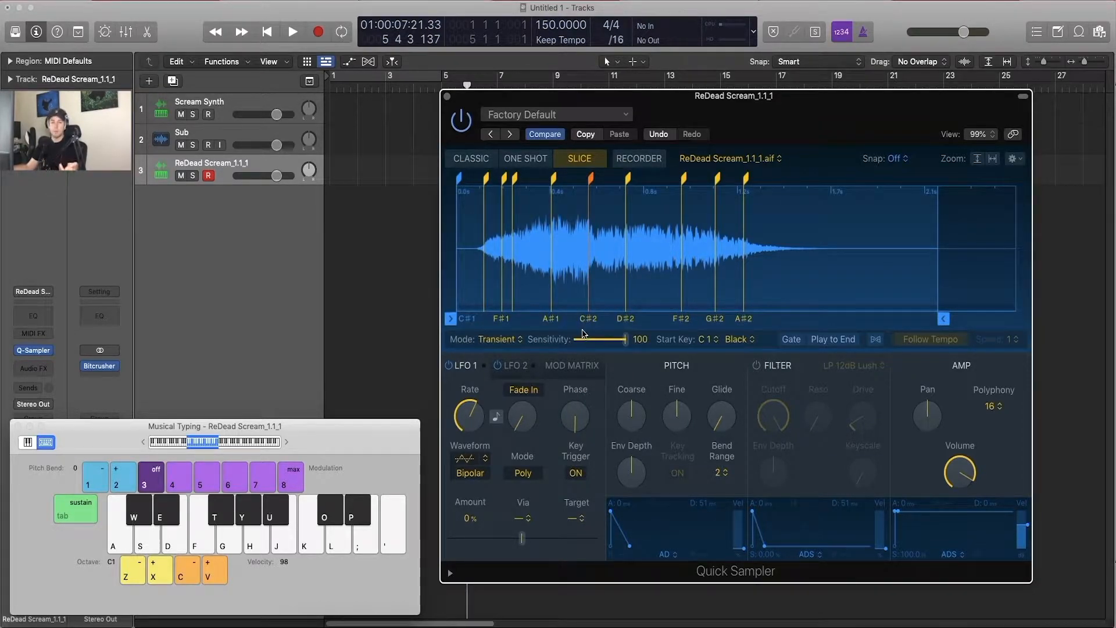
left_click(588, 319)
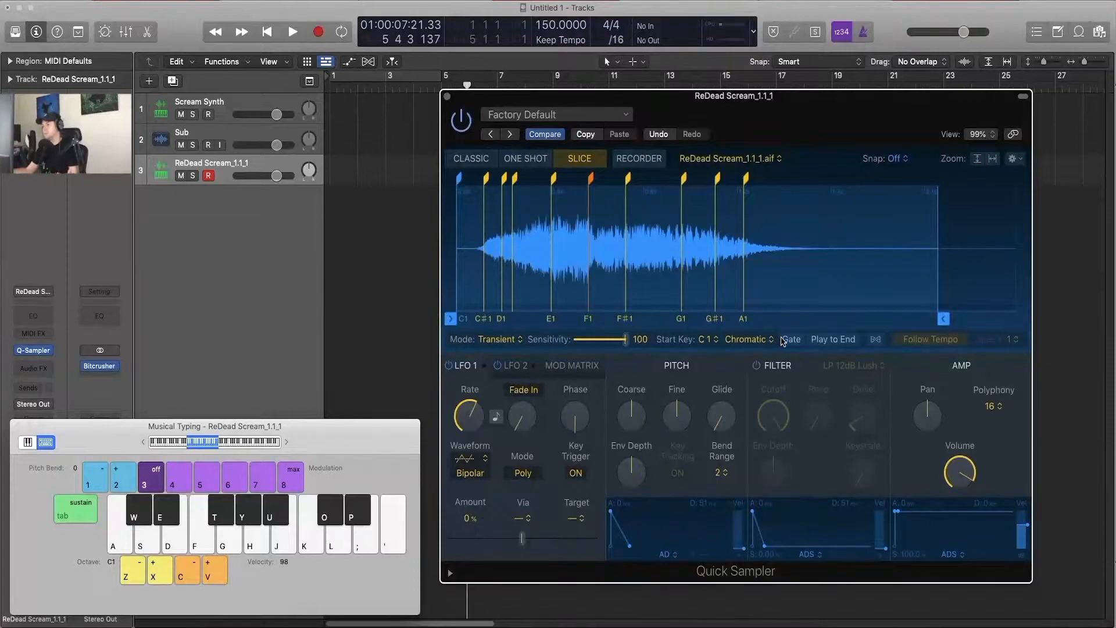
Step: Turn on Gate for the slices and trigger the F1 slice to hear its effect
left_click(786, 342)
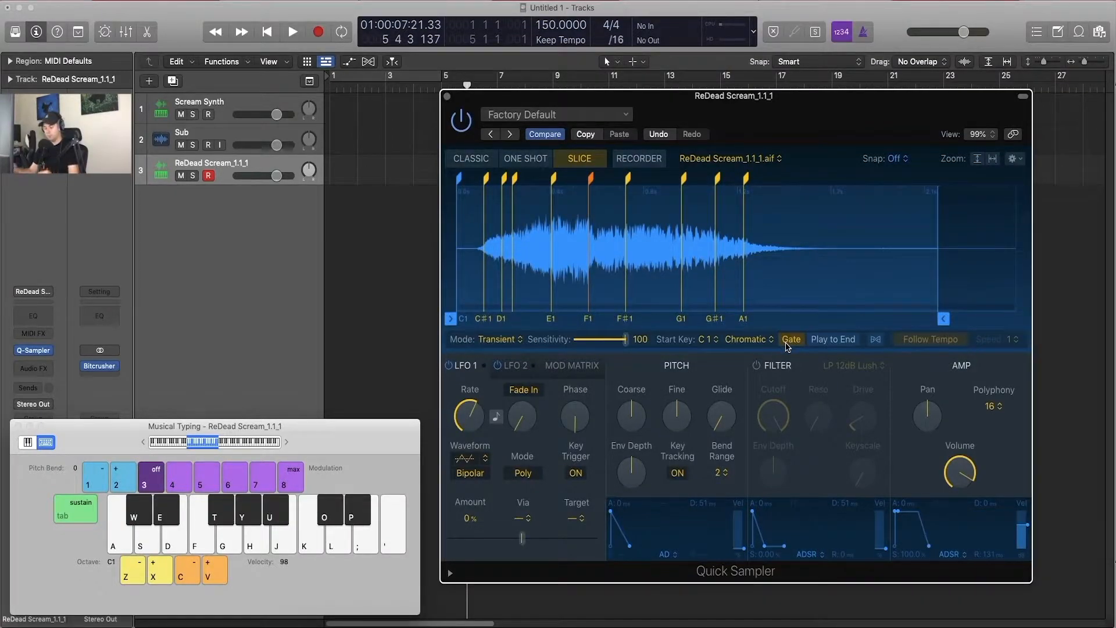
key("f")
key("f")
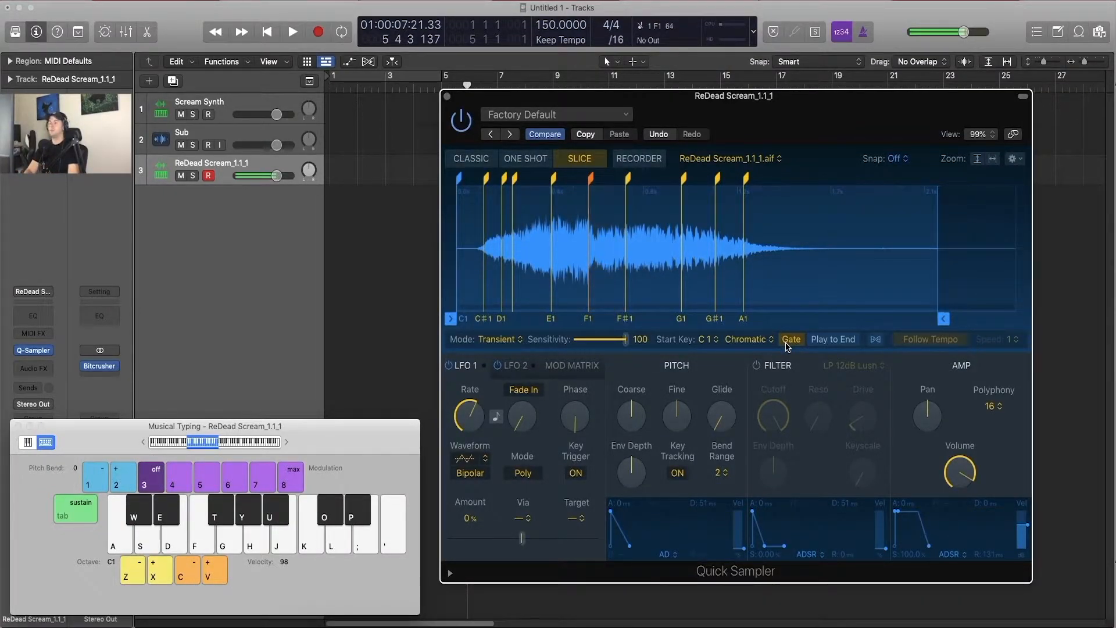
Step: Turn off Gate, enable Play to End and trigger the F1 slice several times
left_click(808, 344)
key("f")
left_click(804, 346)
key("f")
key("f")
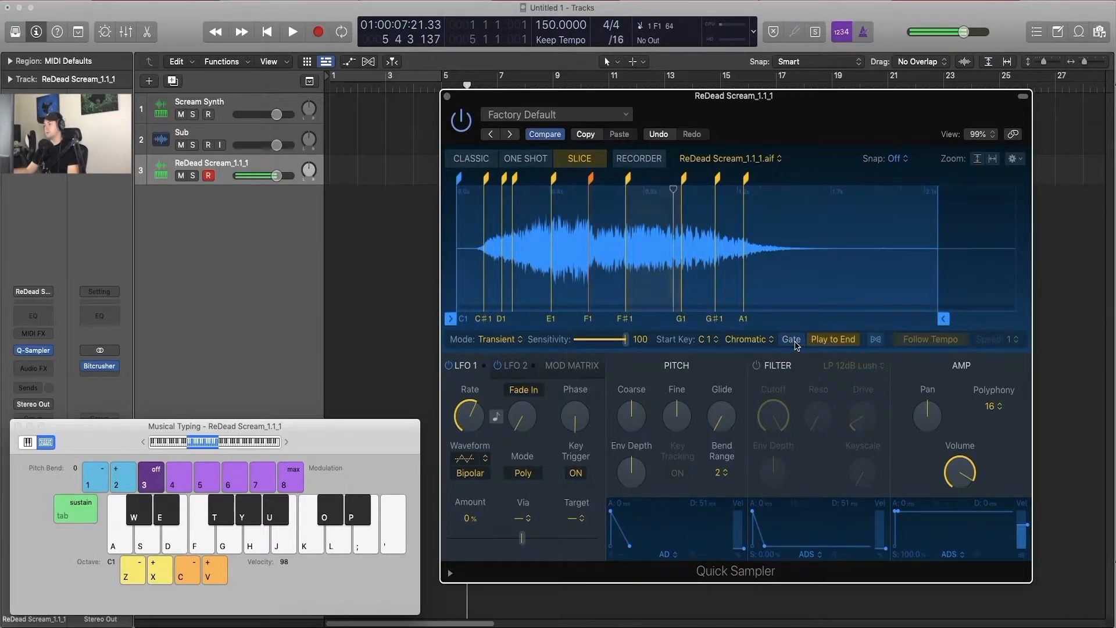
key("f")
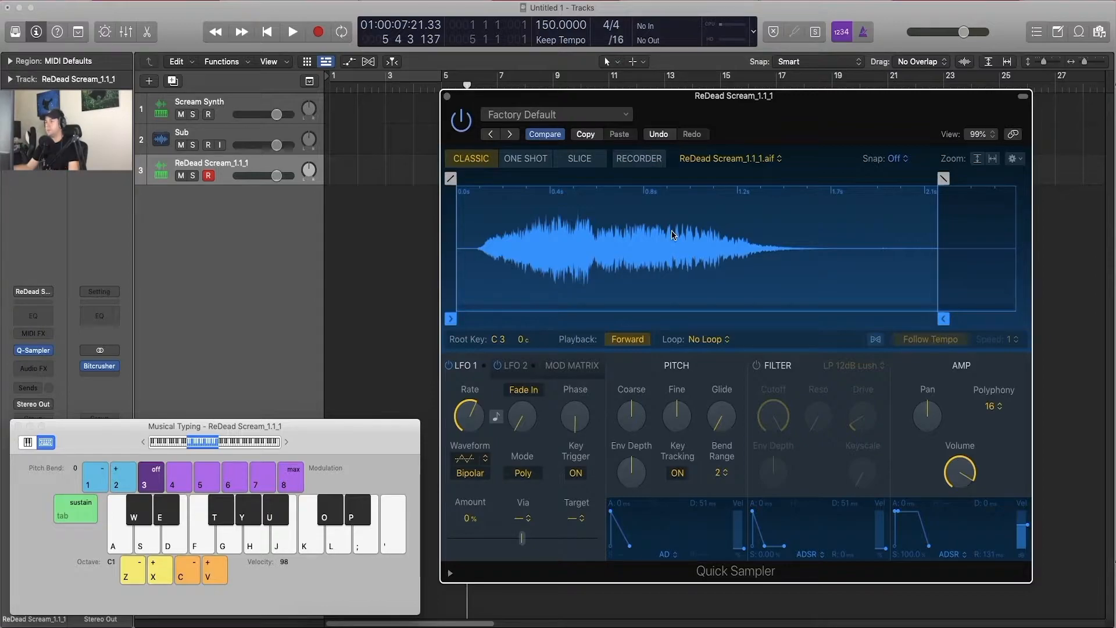
Step: Try Auto-Loop on the sample in Classic mode and undo it
right_click(542, 250)
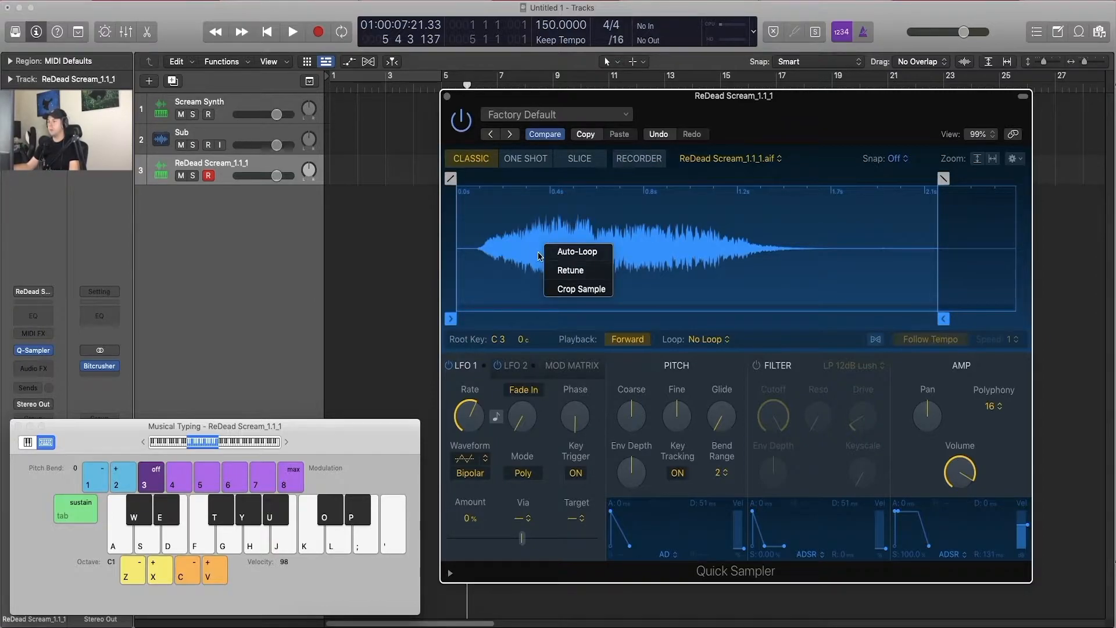
left_click(551, 254)
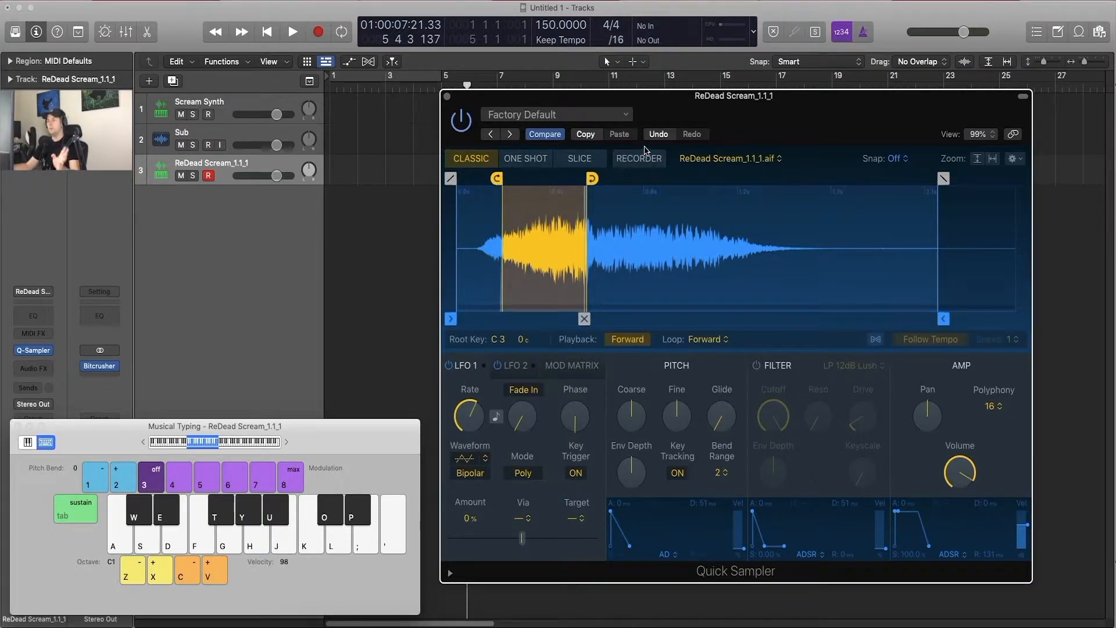
left_click(658, 135)
Step: Retune the sample to detect its root key, raise the Musical Typing octave to C4 and play F4
right_click(576, 260)
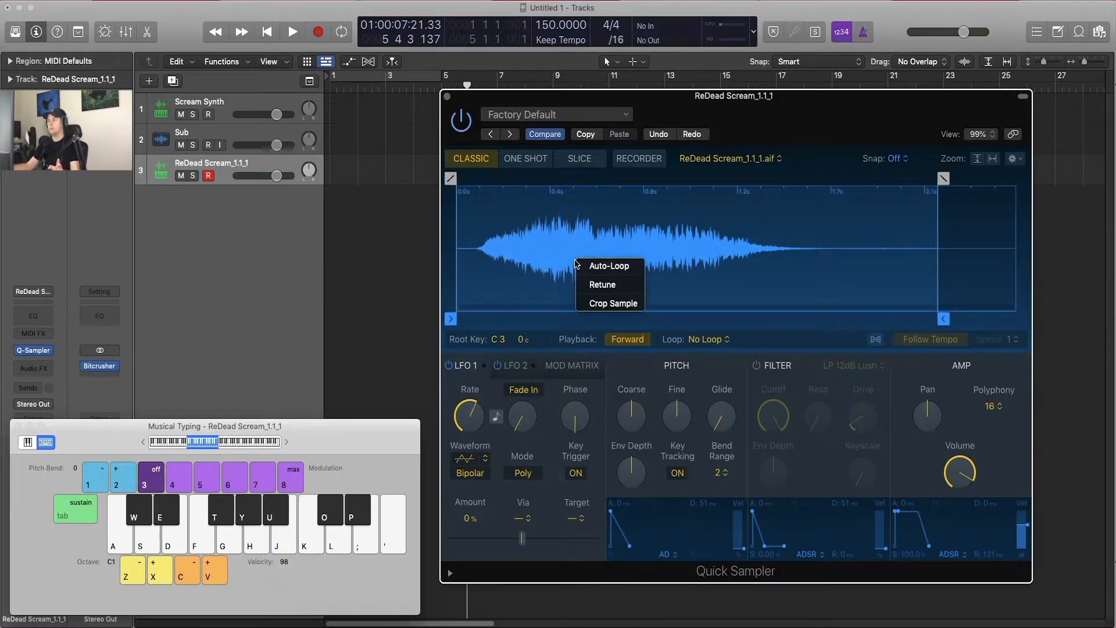
left_click(602, 285)
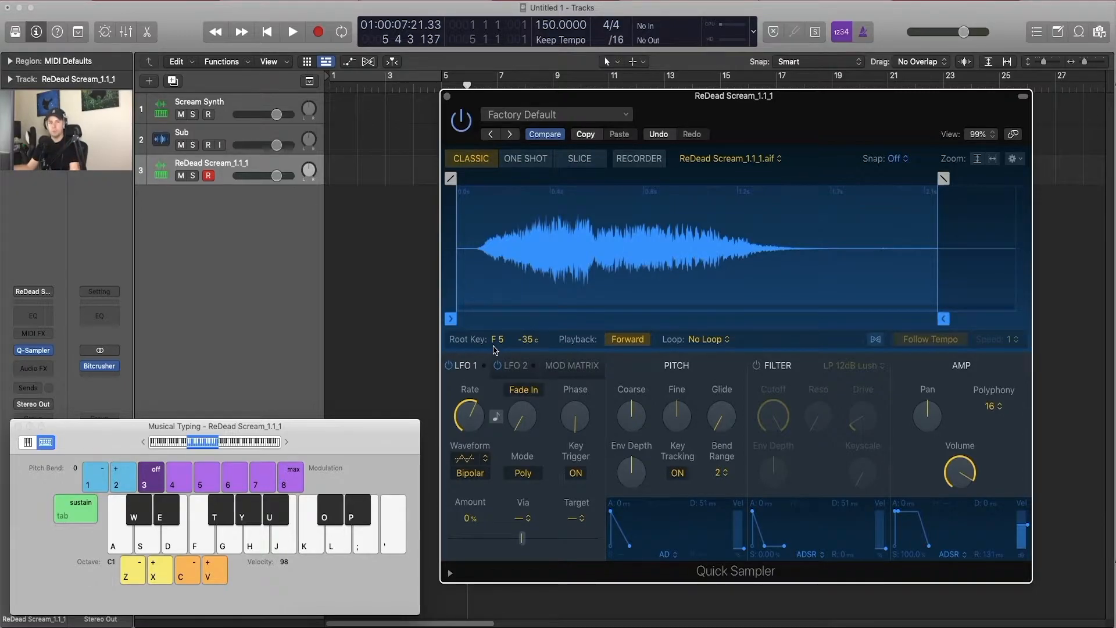
key("x")
key("x")
key("x")
key("f")
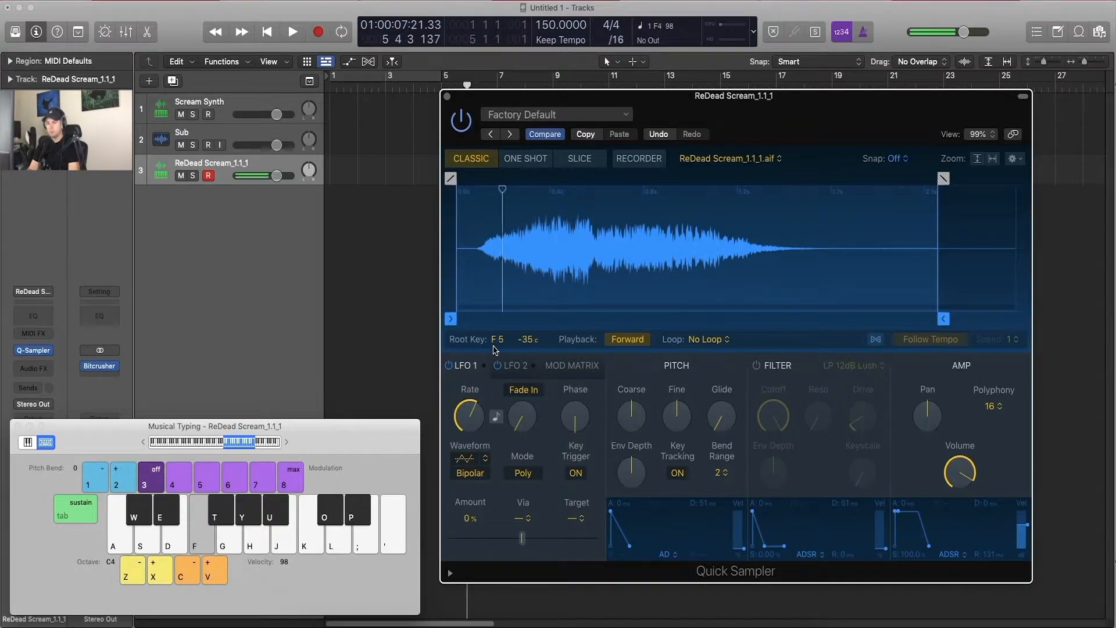
Step: Audition the F key in higher octaves, finishing with F5 at Musical Typing octave C5
key("x")
key("x")
key("f")
key("z")
key("f")
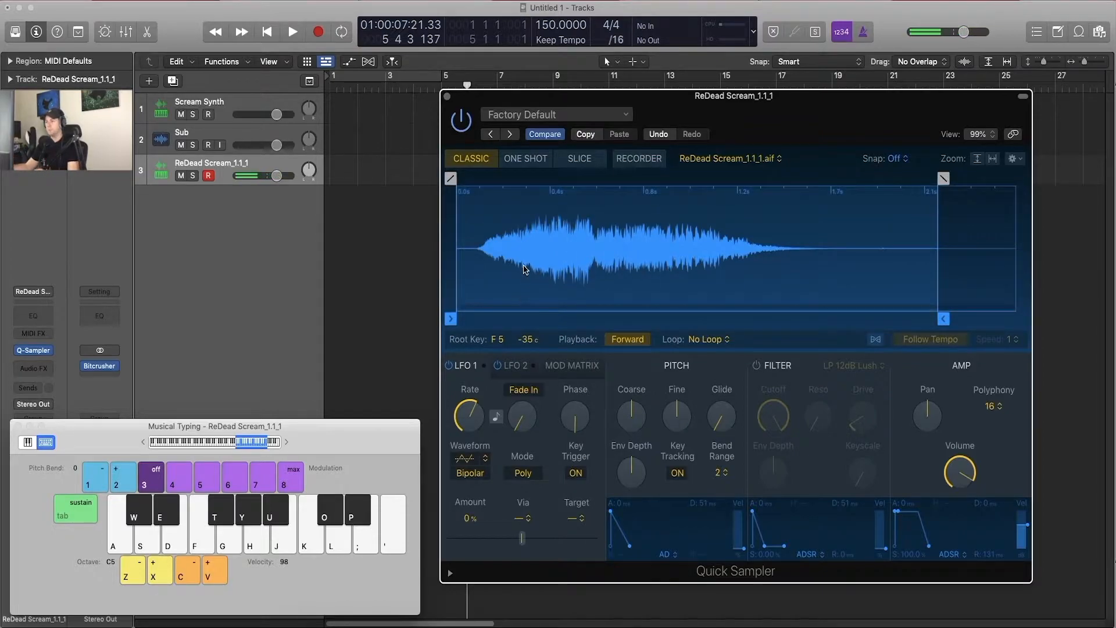
Step: Try cropping the sample to its existing start and end markers, and undo the crop
right_click(525, 264)
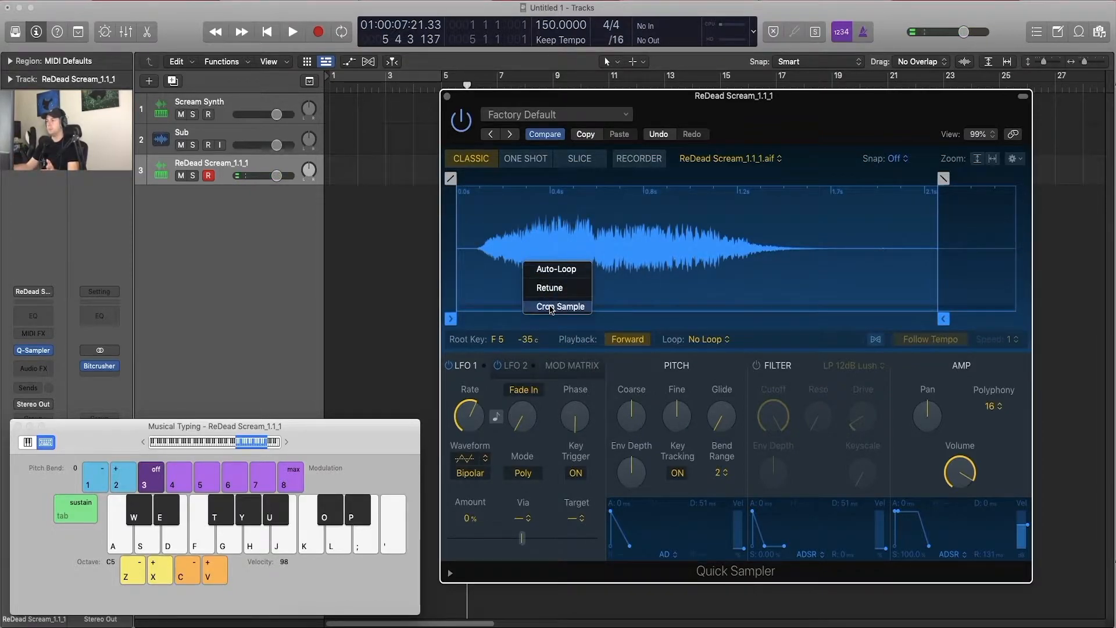
left_click(551, 307)
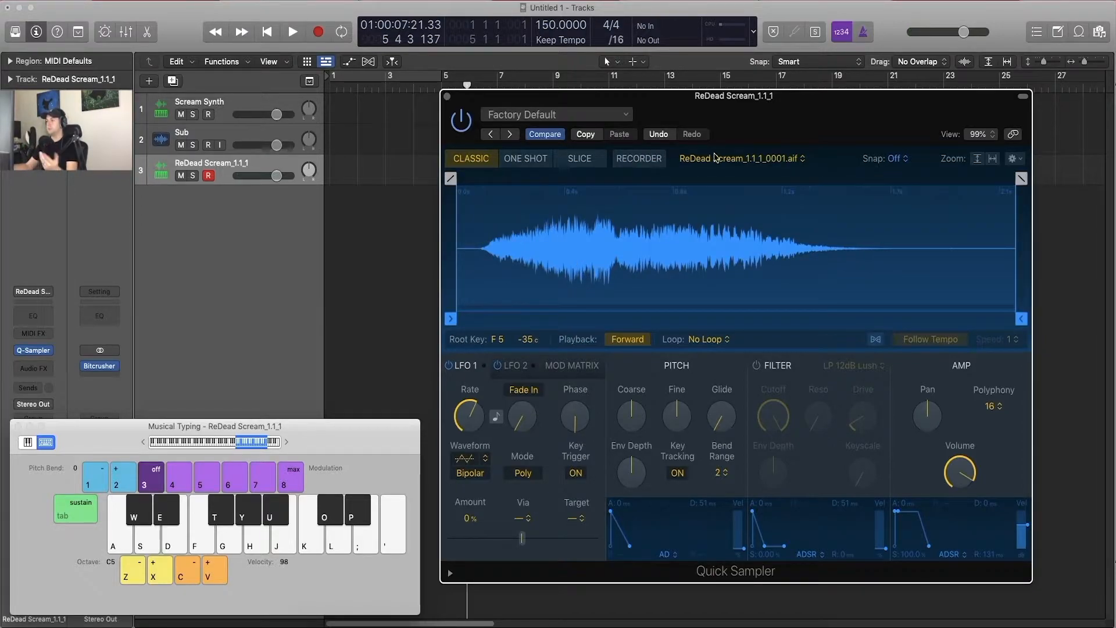
left_click(657, 135)
Step: Move the sample end marker to about 1.0 s, crop the sample to that range and undo the crop
left_click_drag(1021, 319, 695, 318)
right_click(618, 280)
left_click(638, 325)
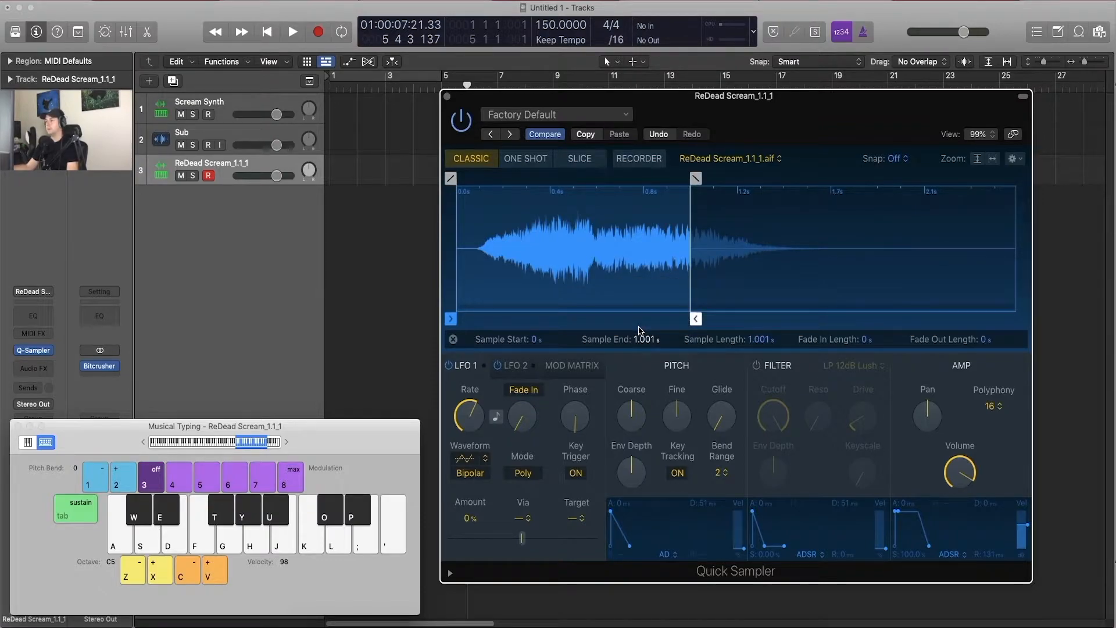
left_click(655, 137)
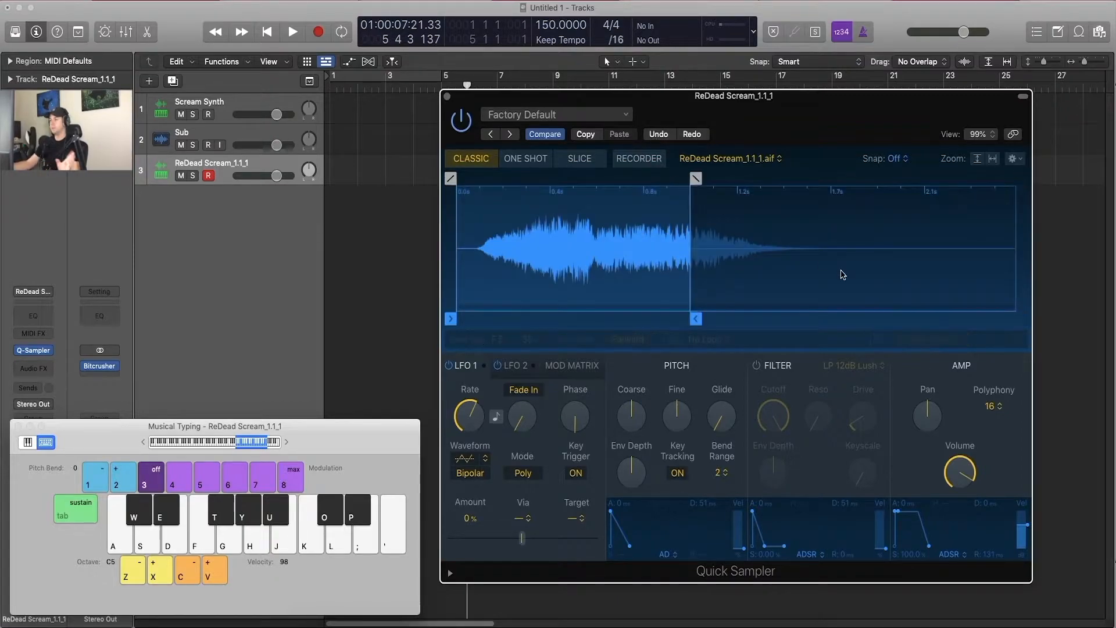
Step: Move the sample start marker to about 0.393 s and the sample end marker to about 1.369 s
left_click_drag(697, 320, 1014, 320)
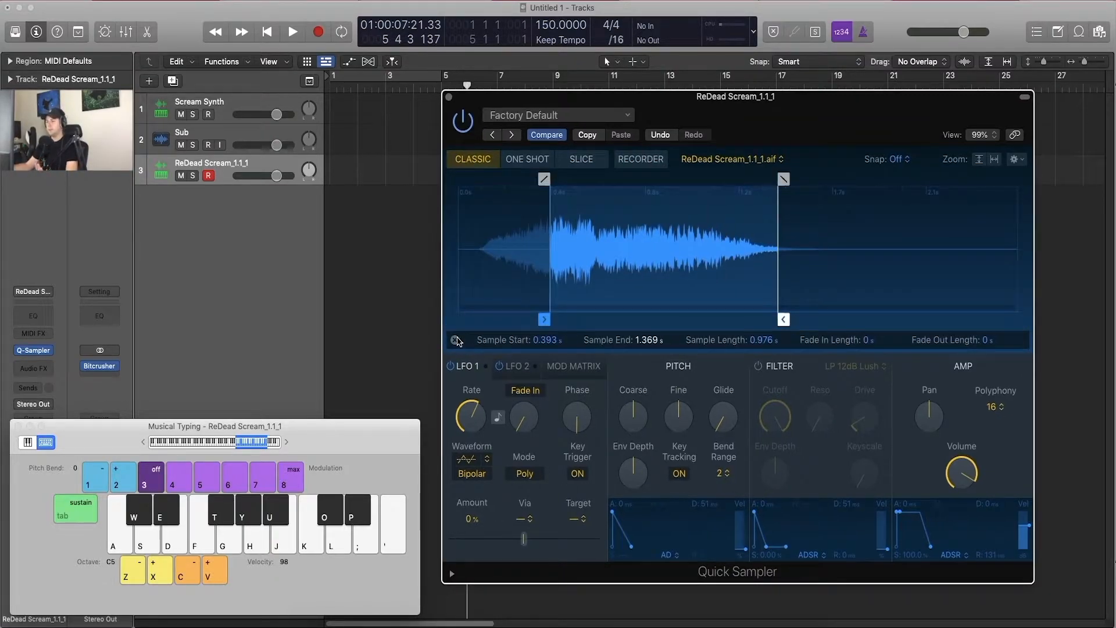
left_click(454, 340)
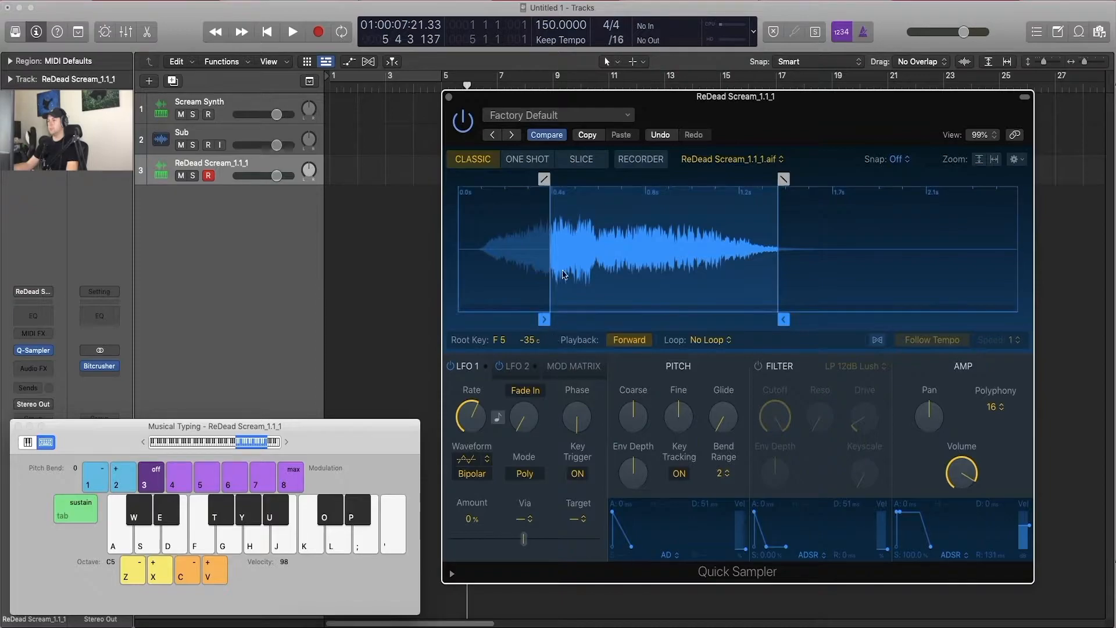
right_click(577, 252)
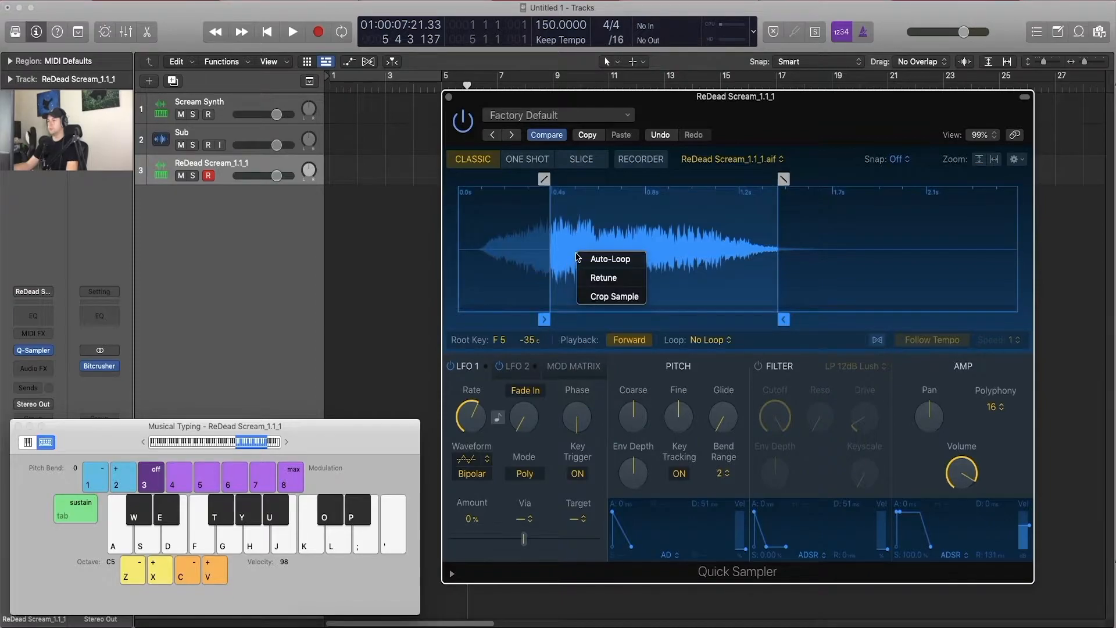
left_click(559, 278)
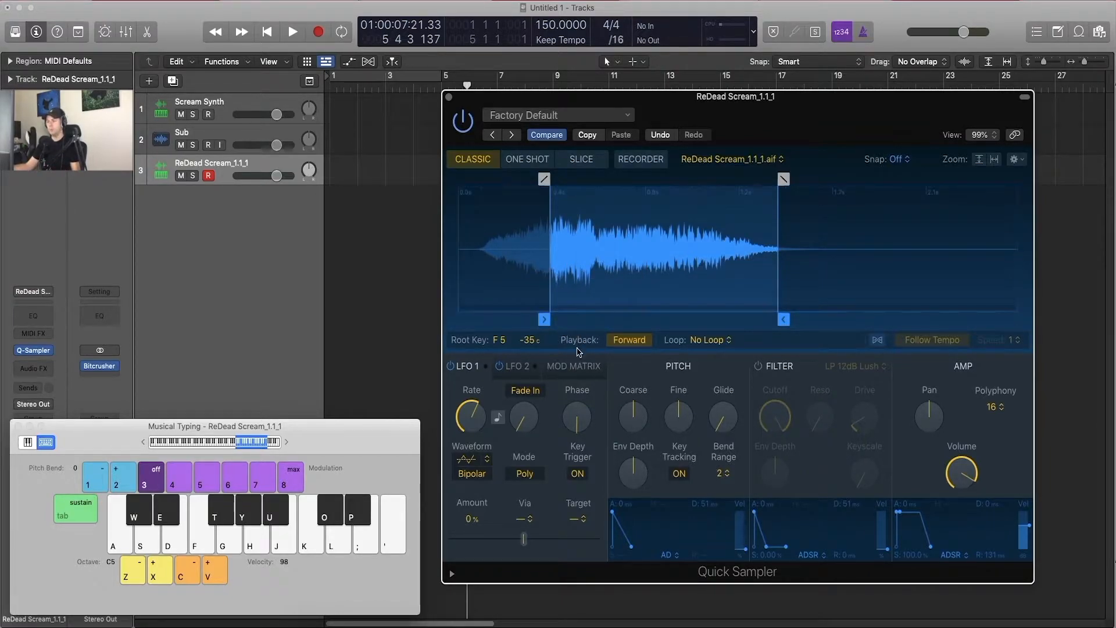
Step: Compare Forward and Reverse playback of the trimmed sample by switching the direction and triggering F5
key("f")
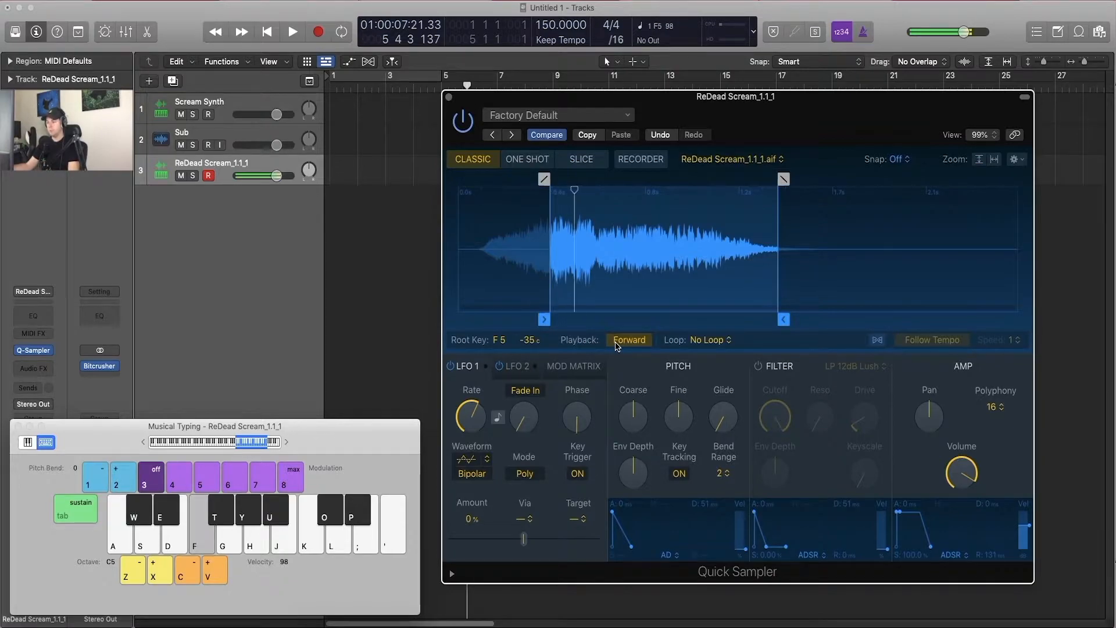
left_click(617, 345)
key("f")
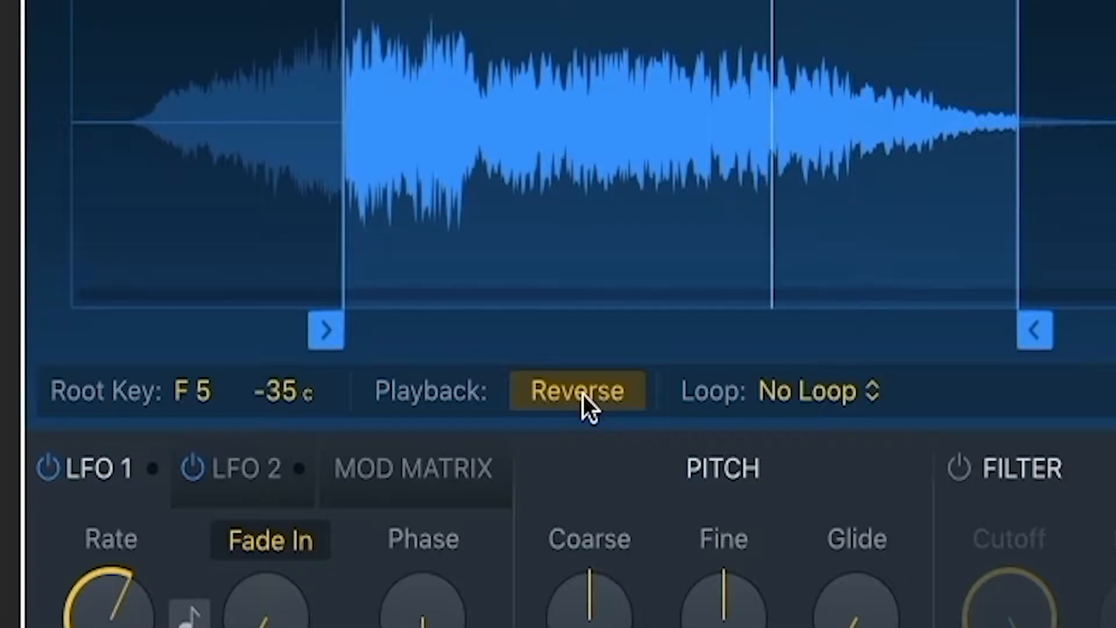
left_click(631, 342)
left_click(631, 341)
left_click(631, 341)
left_click(580, 393)
left_click(580, 393)
left_click(580, 393)
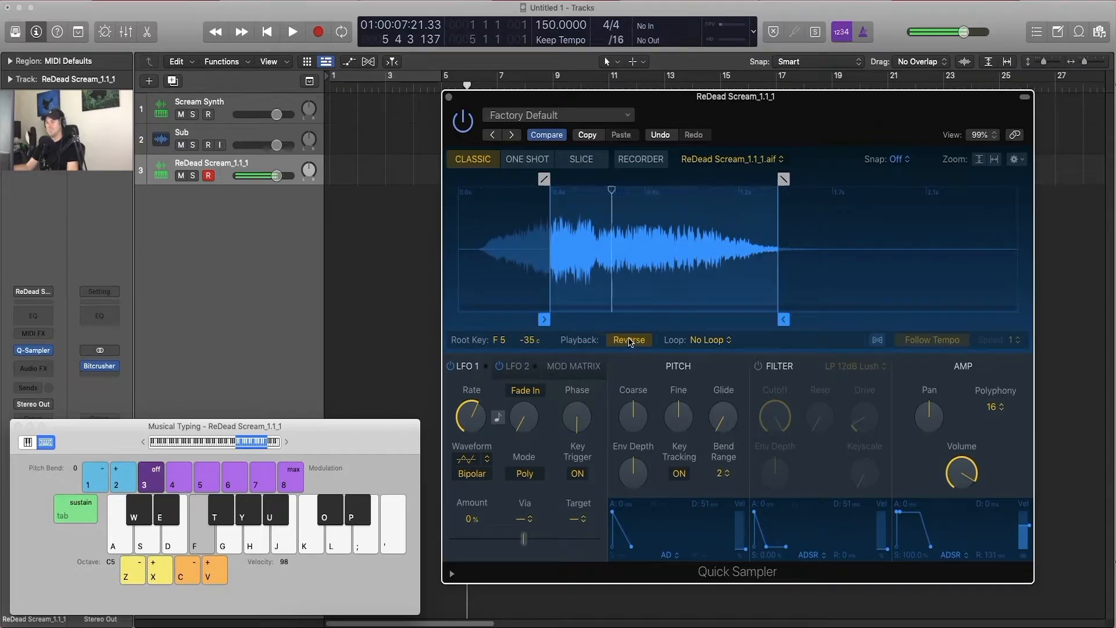
Step: Set Playback to Forward, move the sample start to about 0.454 s and audition F5
left_click(629, 340)
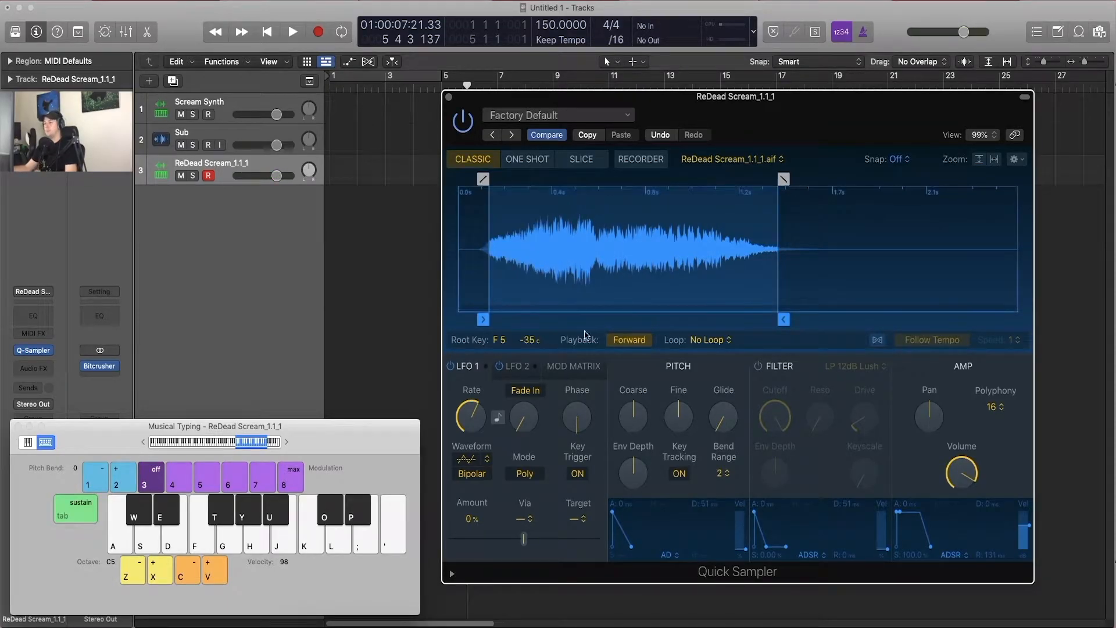
mouse_move(483, 319)
left_mouse_down()
mouse_move(580, 319)
mouse_move(557, 317)
left_mouse_up()
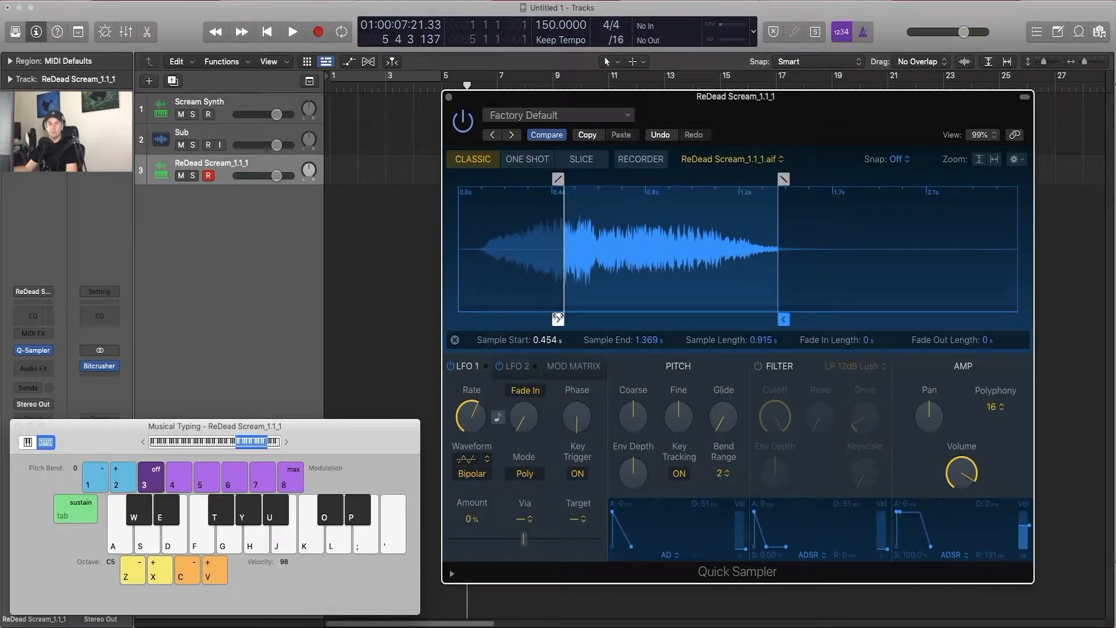
key("f")
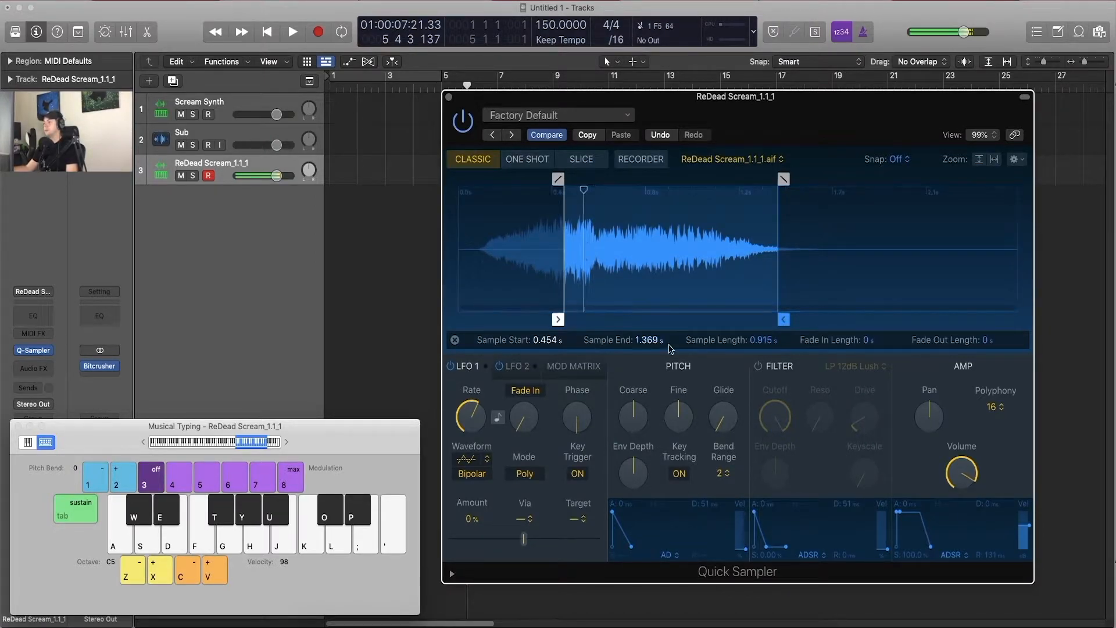
Step: Set the sample's loop mode to Forward, place the loop region between about 0.6 s and 0.75 s, and audition F5
left_click(706, 340)
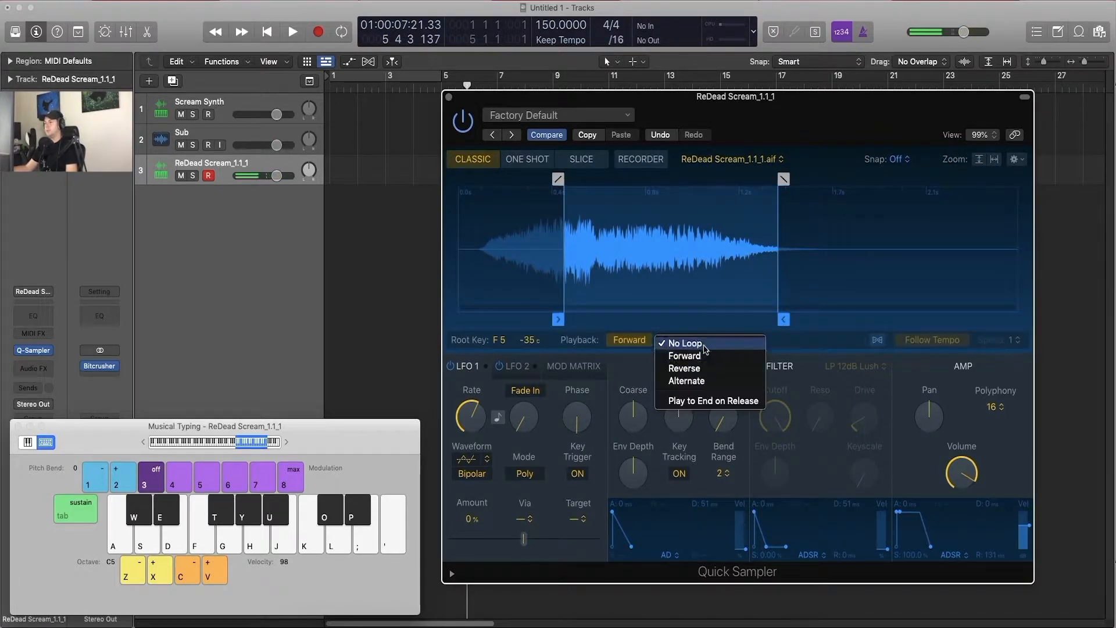
left_click(713, 358)
mouse_move(576, 179)
left_mouse_down()
mouse_move(700, 180)
mouse_move(606, 190)
mouse_move(636, 186)
left_mouse_up()
key("f")
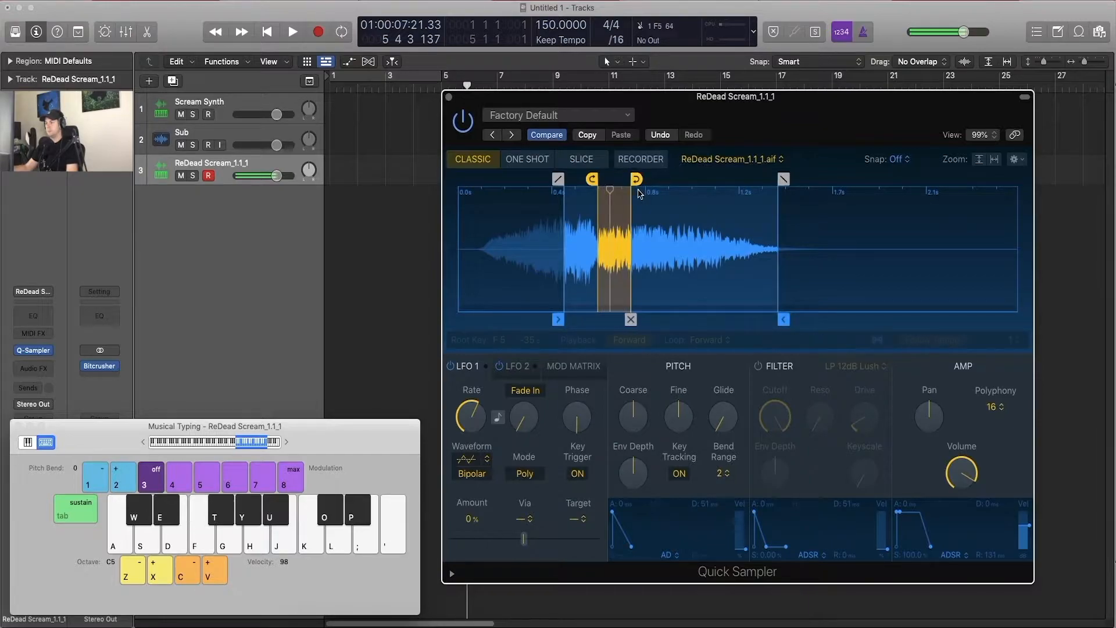
Step: Set the sample's loop mode to Reverse and shorten the loop so it ends at about 0.686 s
left_click(639, 340)
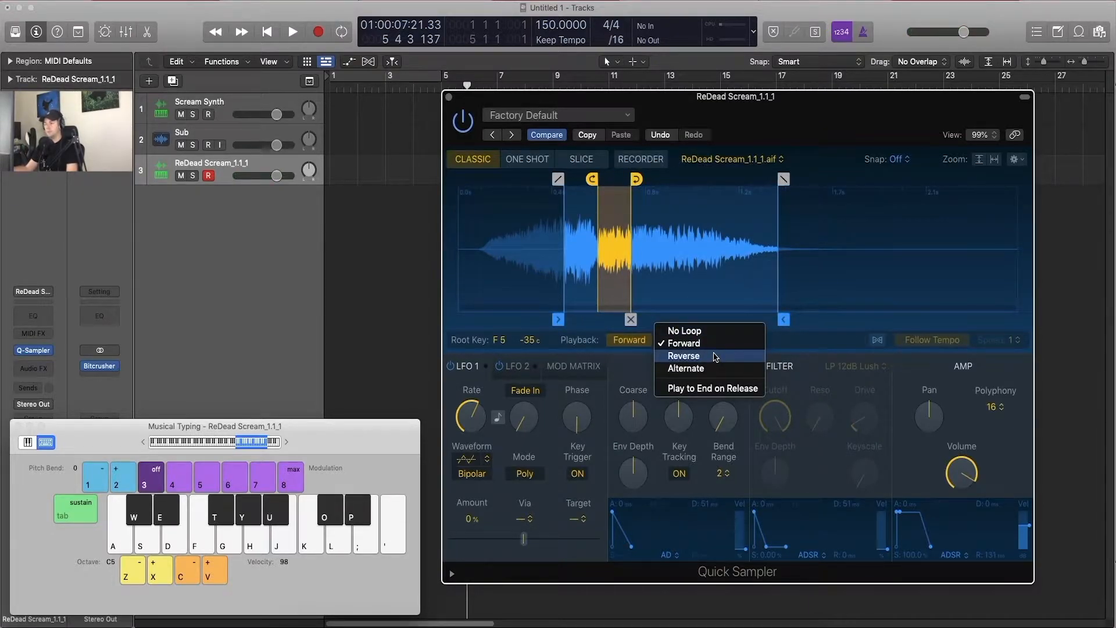
left_click(714, 356)
mouse_move(636, 180)
left_mouse_down()
mouse_move(606, 183)
mouse_move(651, 182)
mouse_move(623, 183)
left_mouse_up()
Step: Set the loop mode to Alternate, adjust the loop end to about 0.732 s and audition F5
left_click(639, 340)
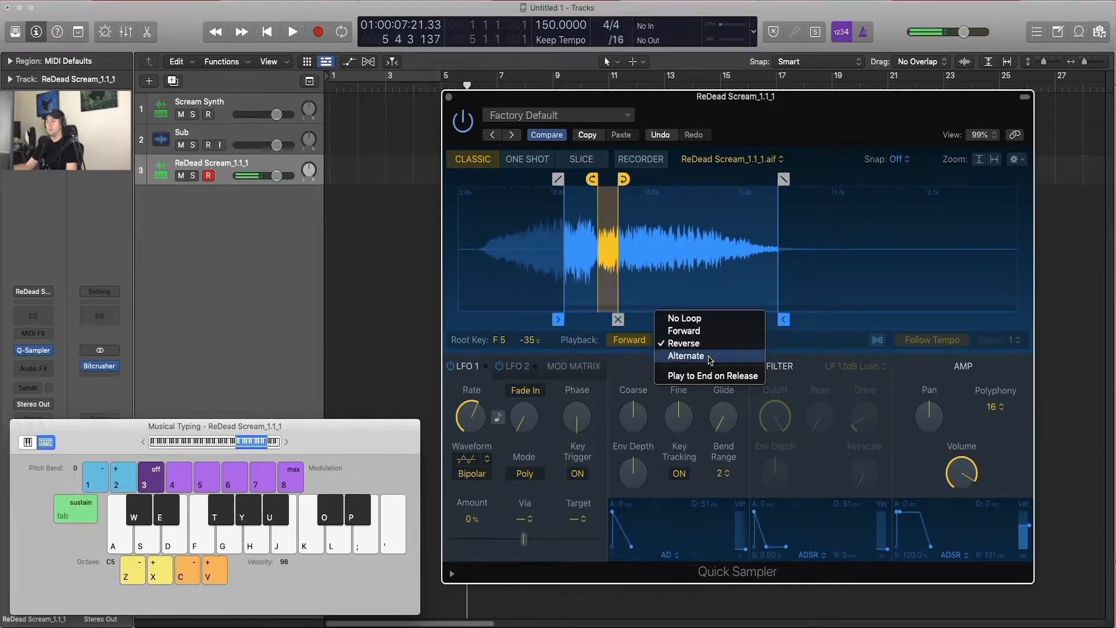
left_click(692, 355)
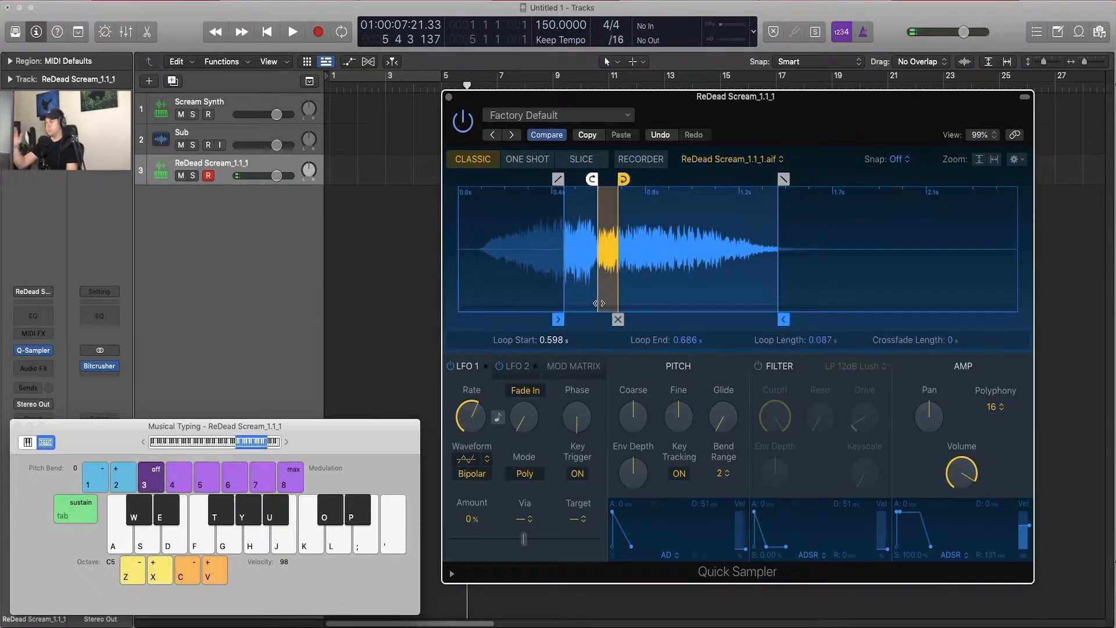
left_click_drag(623, 179, 667, 179)
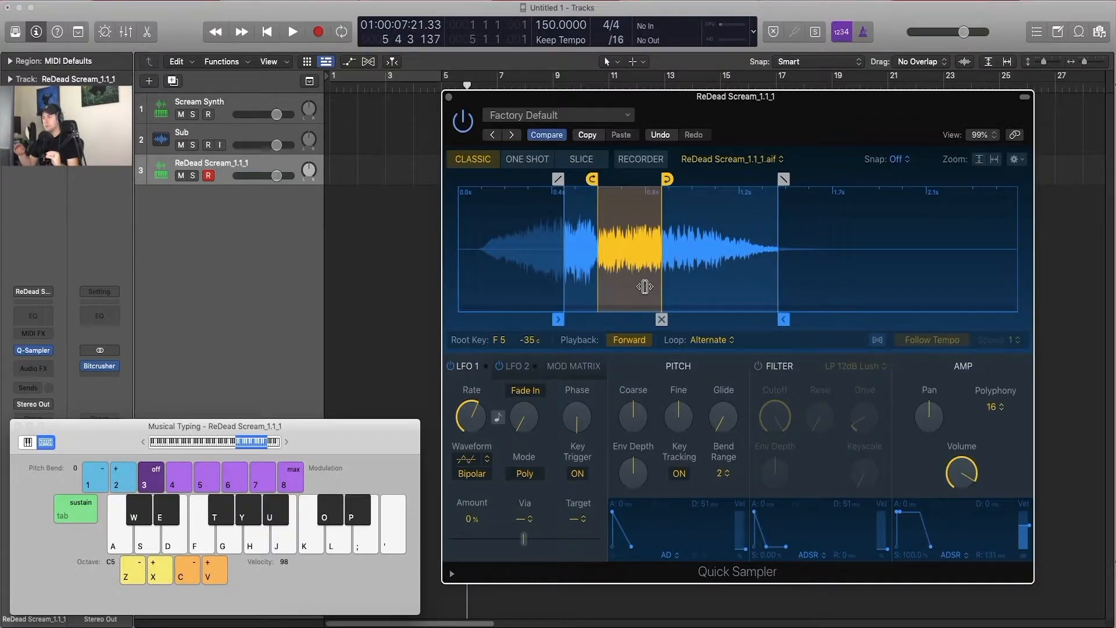
left_click_drag(667, 180, 633, 180)
key("f")
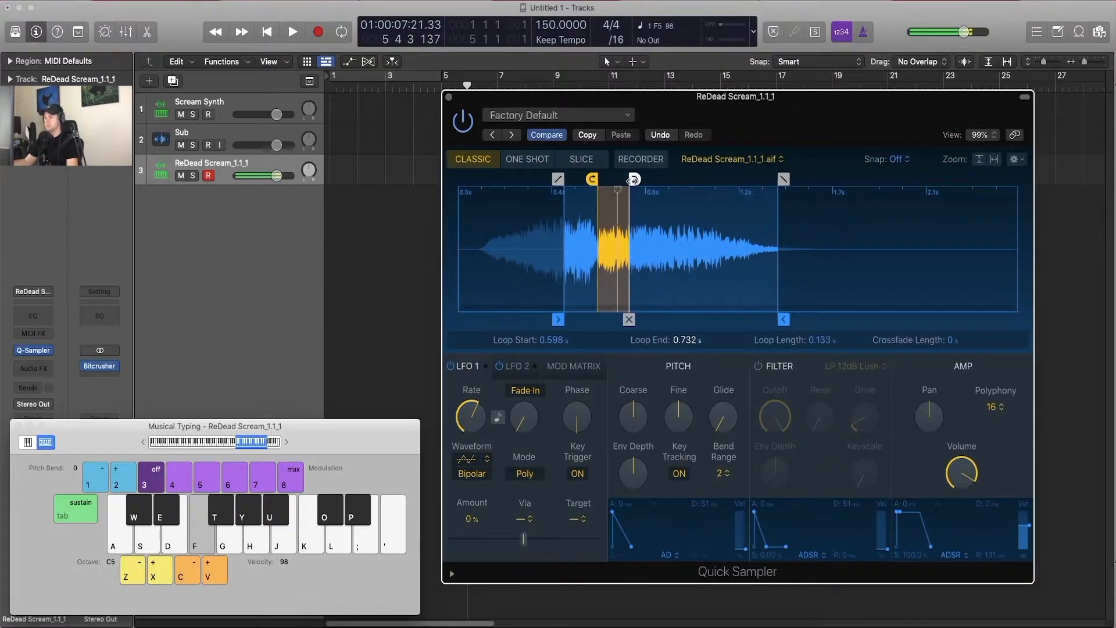
Step: Set the loop mode to Reverse, extend the loop end to about 0.783 s and audition F5
left_click(706, 340)
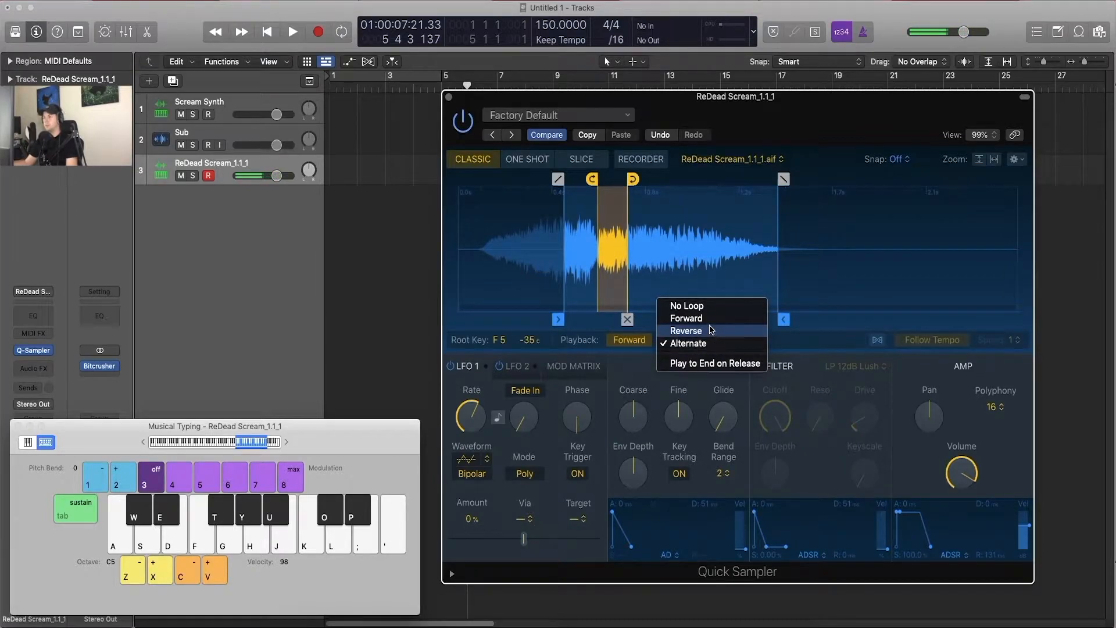
left_click(628, 180)
mouse_move(632, 179)
left_mouse_down()
mouse_move(623, 179)
mouse_move(644, 179)
left_mouse_up()
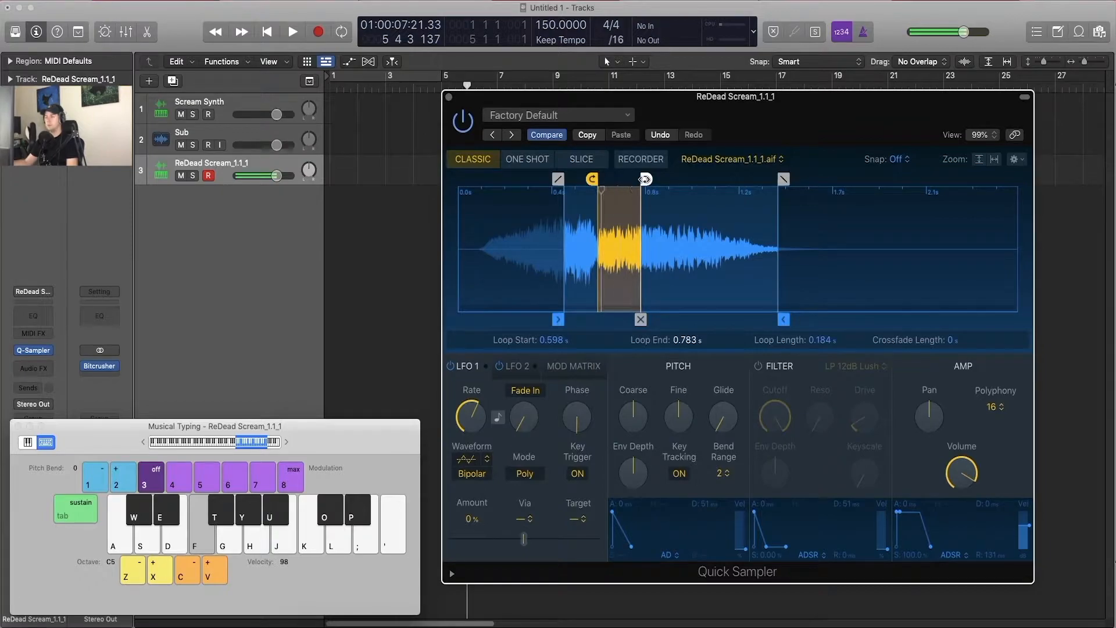
key("f")
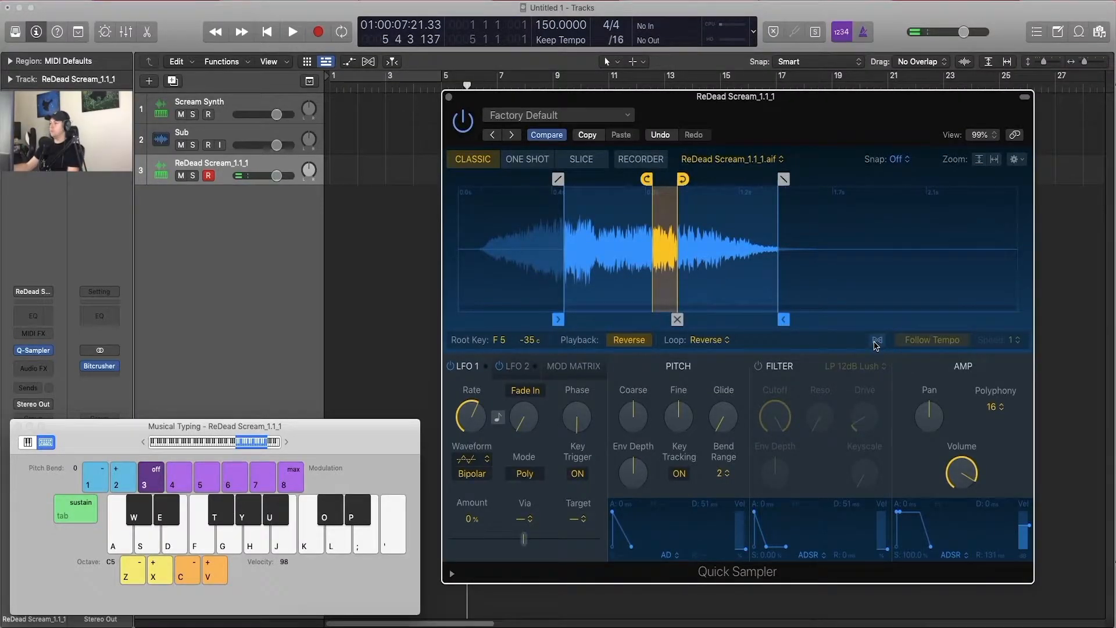
Step: Enable Flex with Follow Tempo for the sample, set its speed to ½ and audition F5
left_click(875, 343)
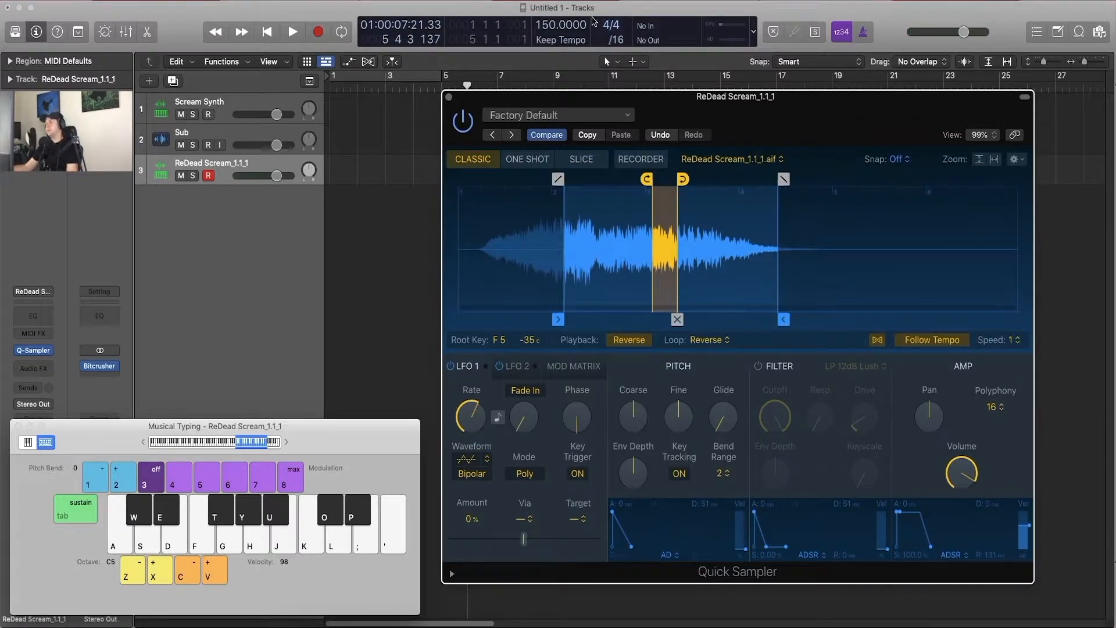
key("f")
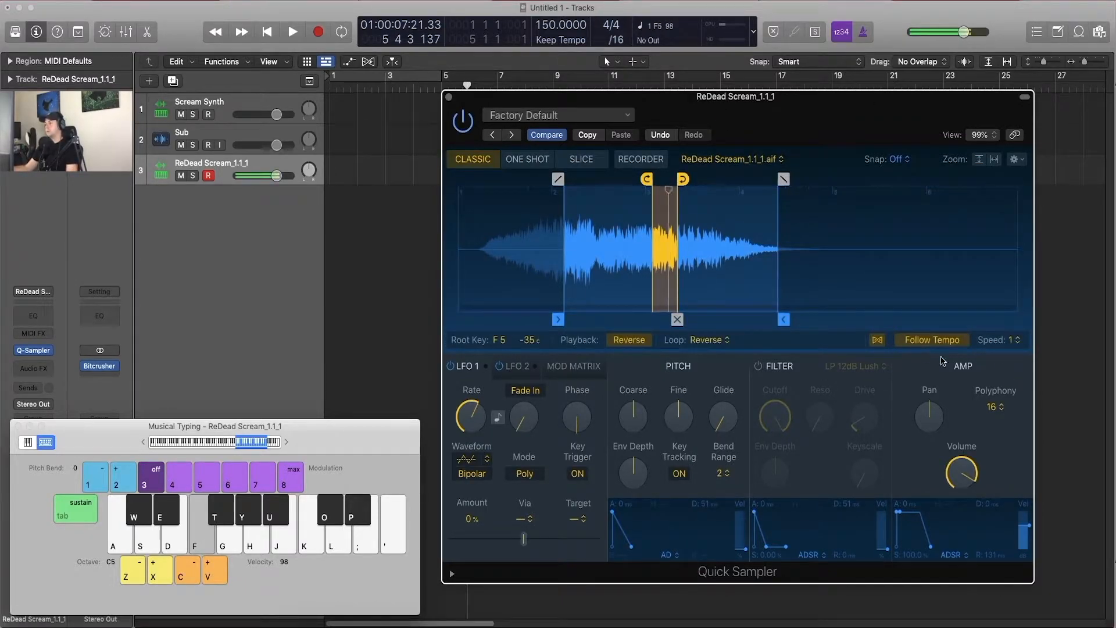
left_click(1019, 340)
left_click(1015, 337)
key("f")
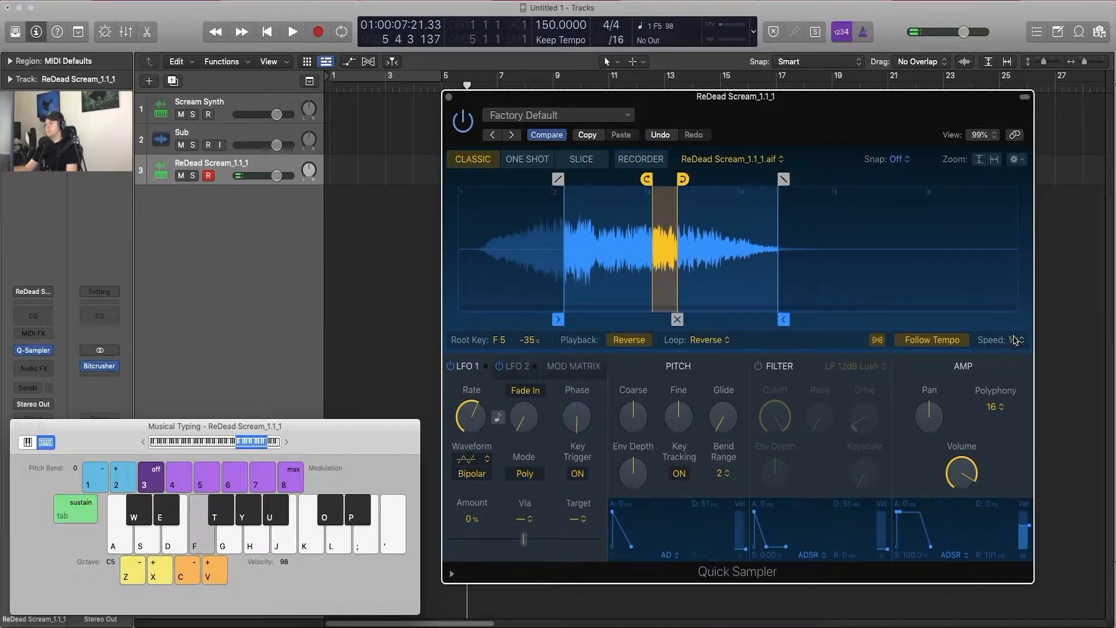
Step: Extend the loop end slightly, set the sample's speed to ⅛ and audition F5
left_click_drag(682, 179, 686, 180)
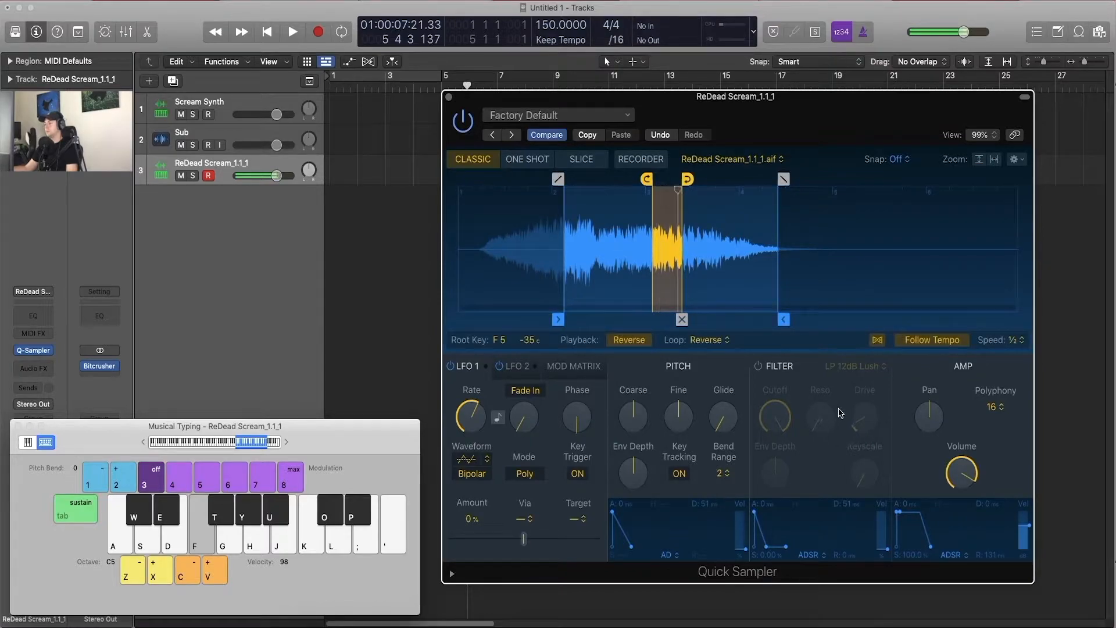
left_click(1015, 341)
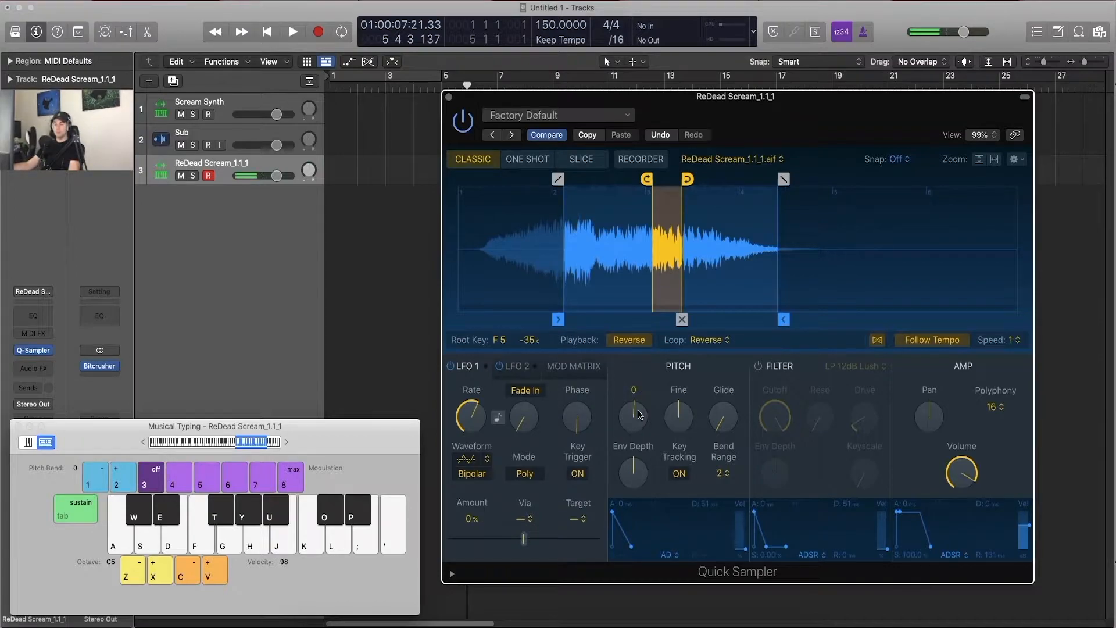
key("f")
Step: Raise the Coarse pitch well above zero and audition F5
mouse_move(637, 411)
left_mouse_down()
mouse_move(640, 483)
mouse_move(644, 363)
mouse_move(639, 428)
left_mouse_up()
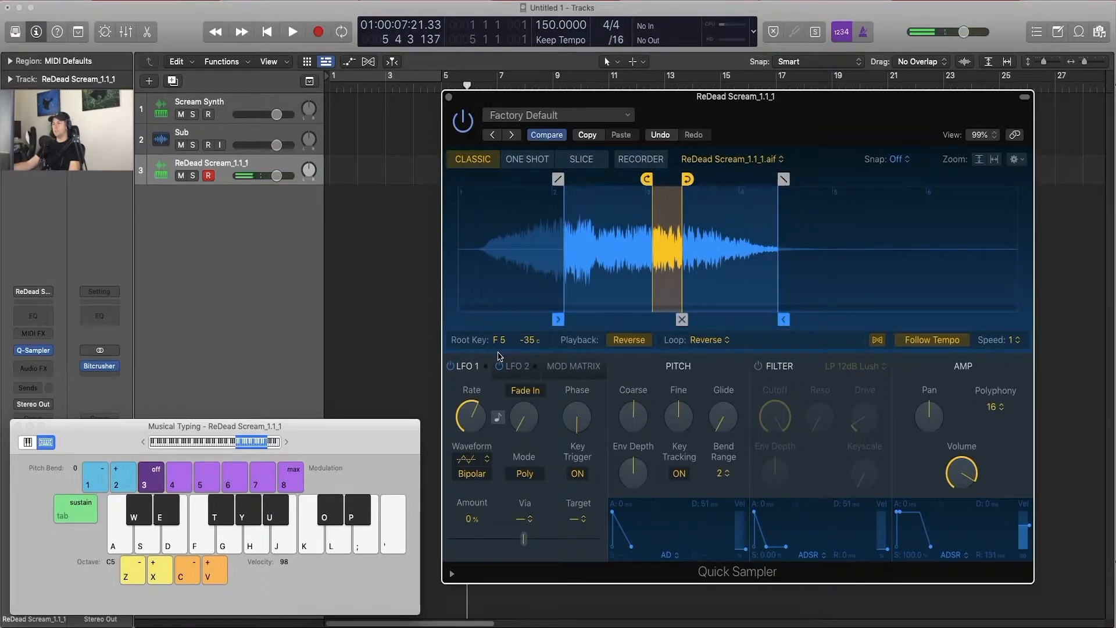
mouse_move(632, 430)
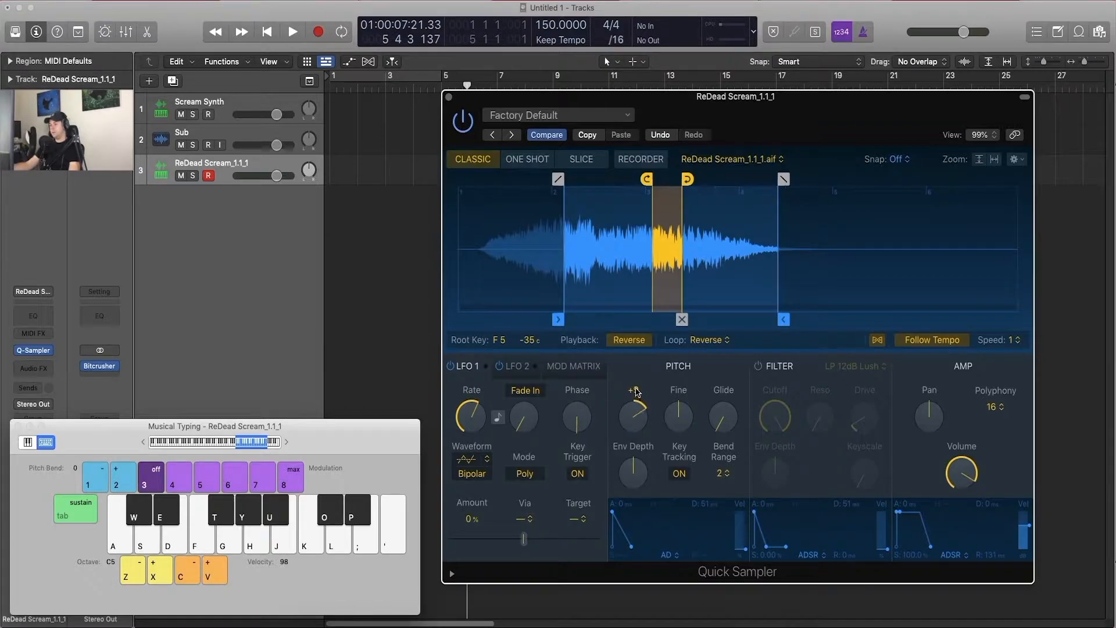
key("f")
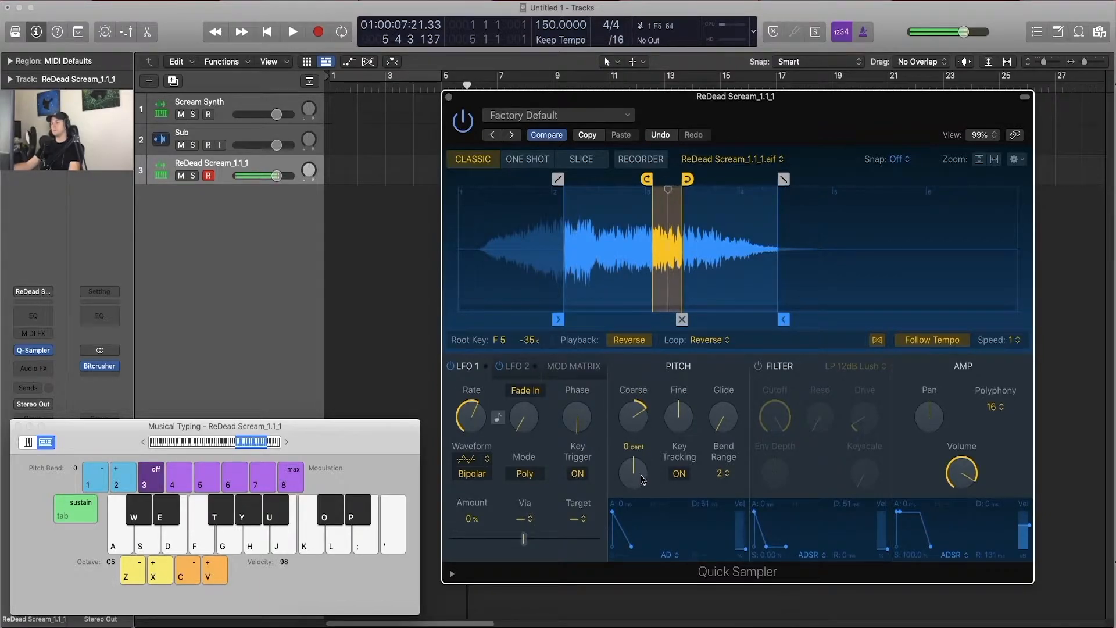
Step: Raise the pitch Env Depth and set the pitch envelope's attack to about 1092 ms, auditioning F5
left_click_drag(641, 456, 641, 397)
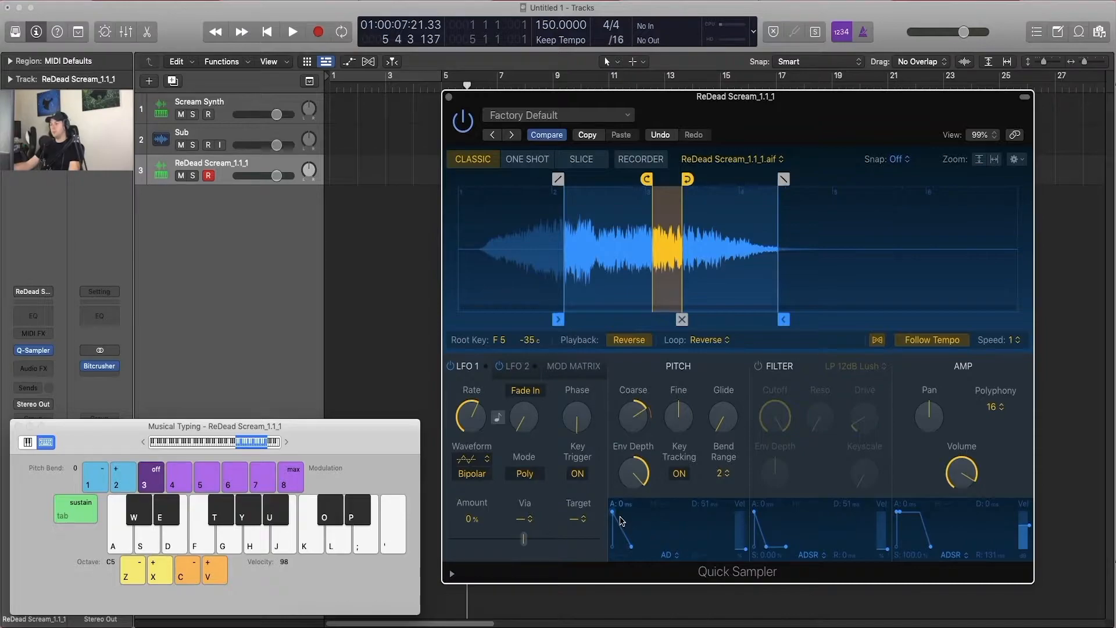
left_click_drag(618, 518, 651, 517)
key("f")
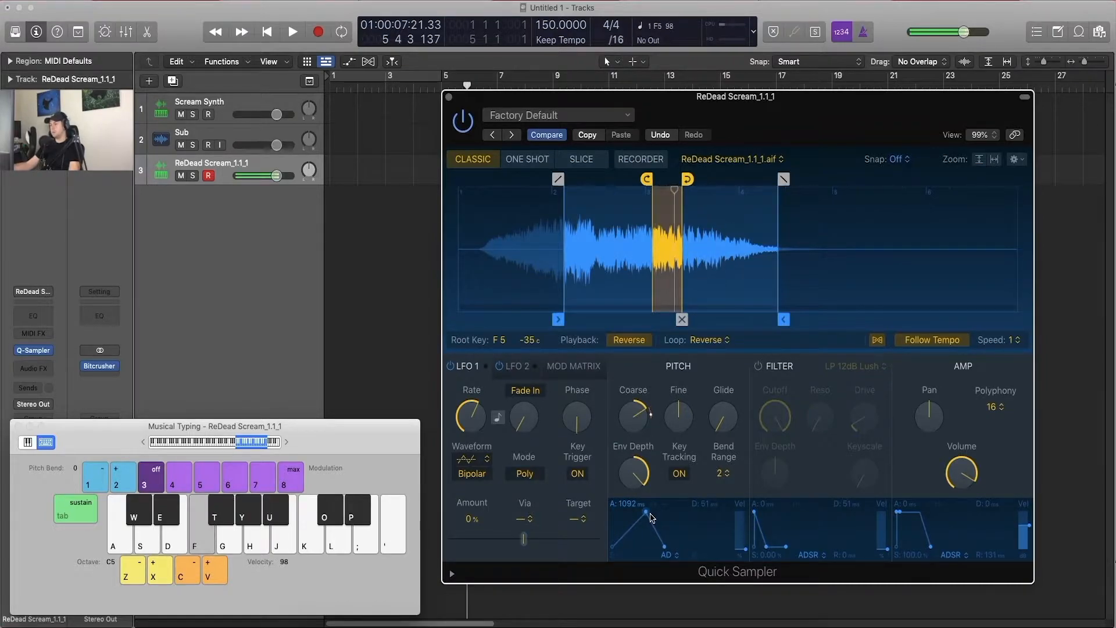
Step: Lower the Coarse pitch to -8 while auditioning F5
key("f")
left_click_drag(637, 415, 619, 474)
key("f")
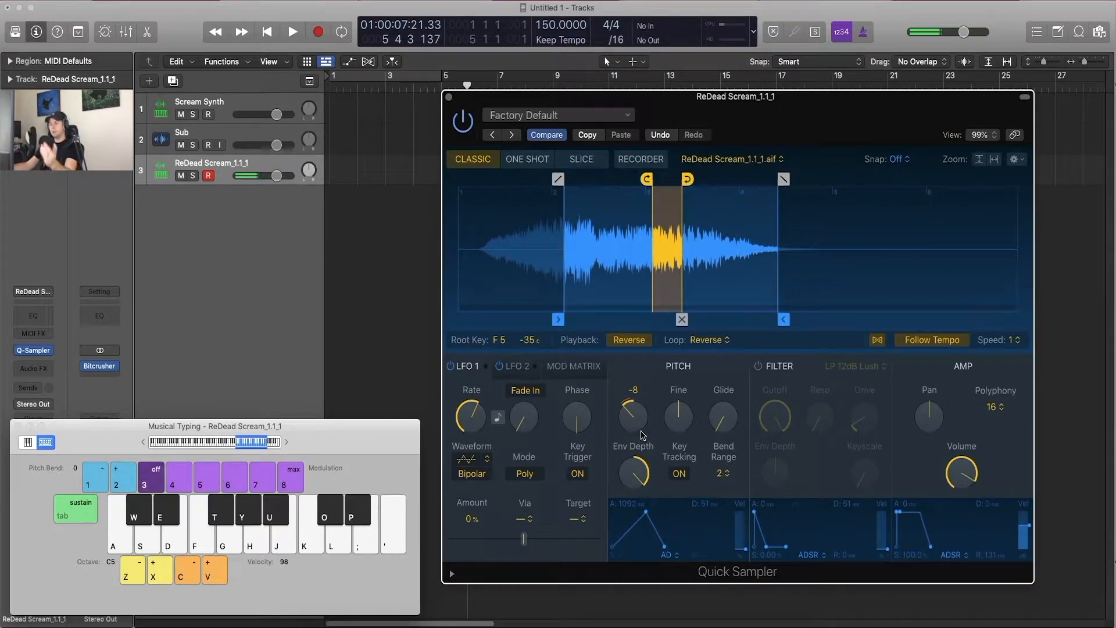
Step: Change the pitch envelope to ADSR with 100% sustain and a decay of about 3265 ms, and audition F5
left_click(669, 556)
left_click(670, 537)
left_click(670, 556)
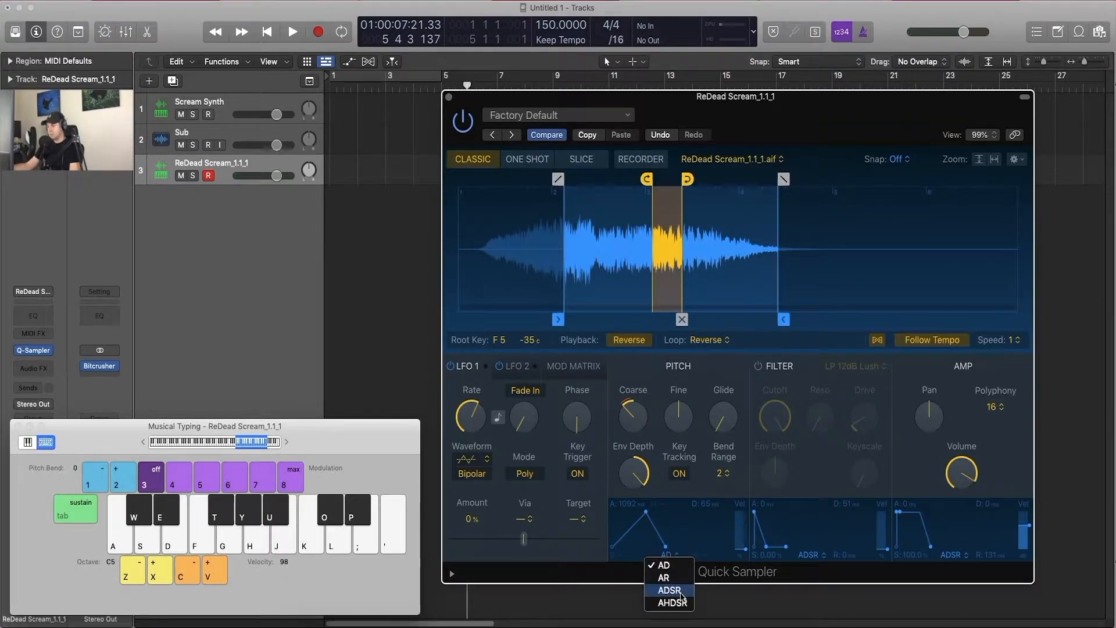
left_click(686, 596)
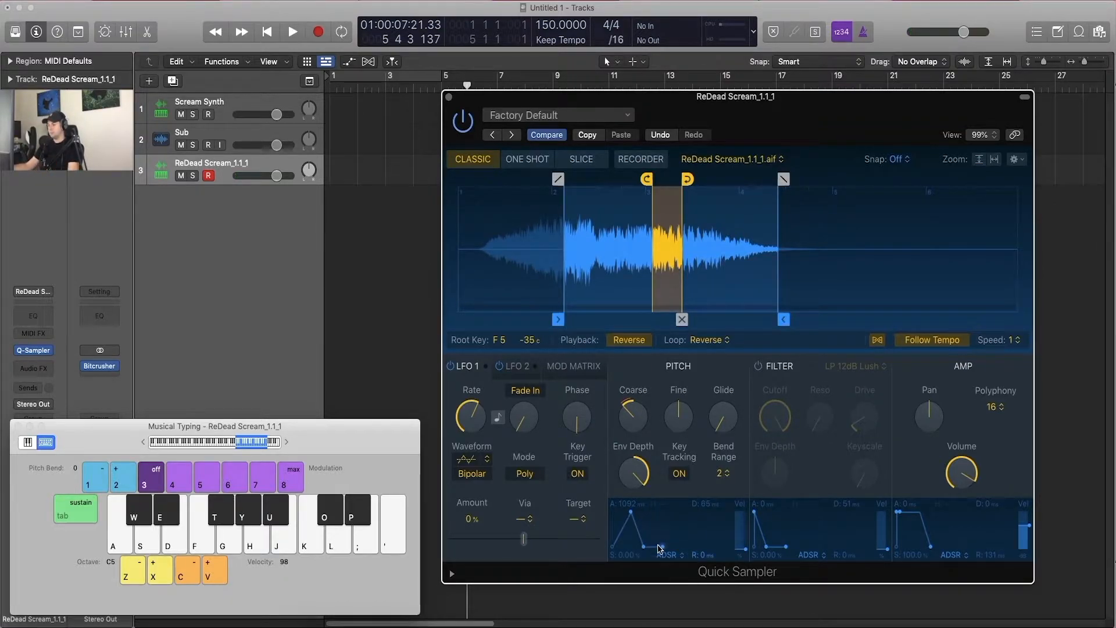
left_click_drag(646, 547, 661, 465)
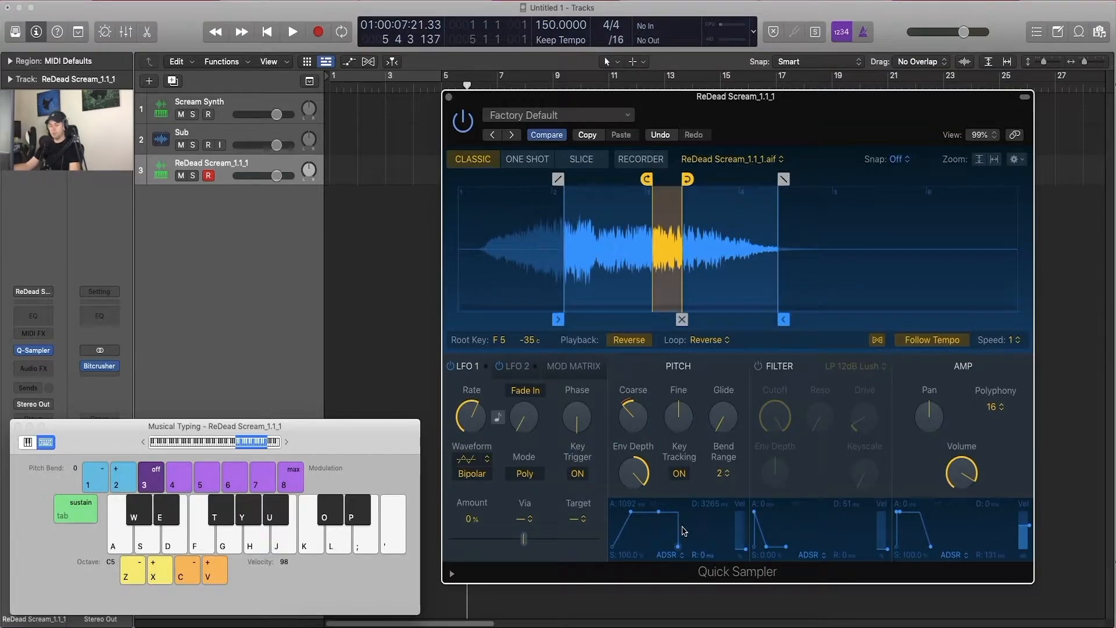
key("f")
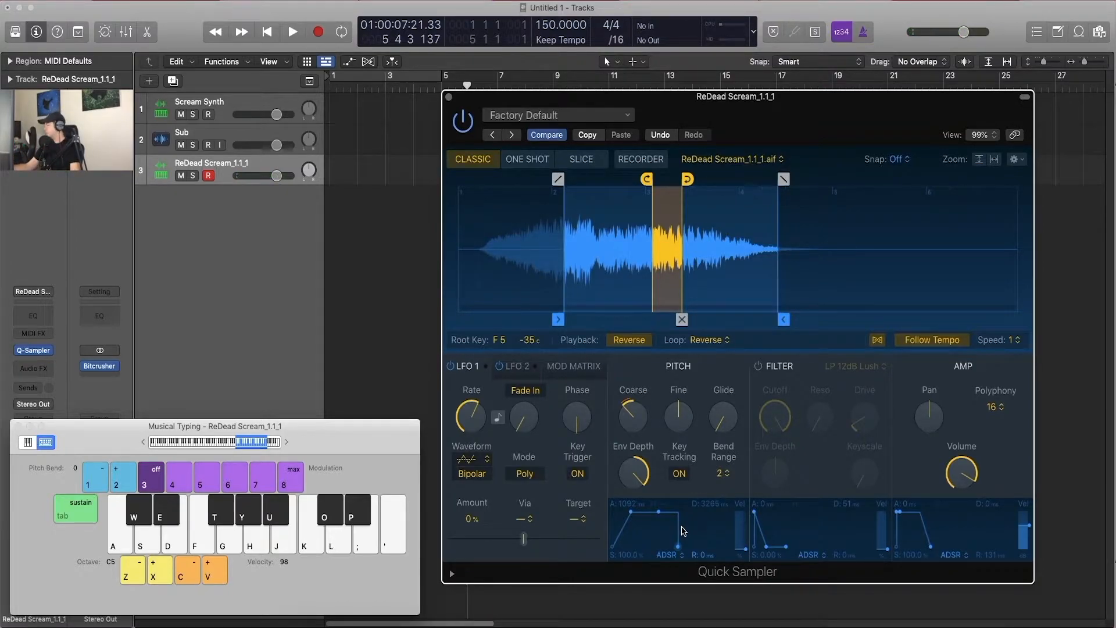
Step: Make the pitch Env Depth negative, set the pitch envelope's attack to about 8516 ms and release to about 2412 ms, and audition F5
left_click_drag(631, 512, 641, 610)
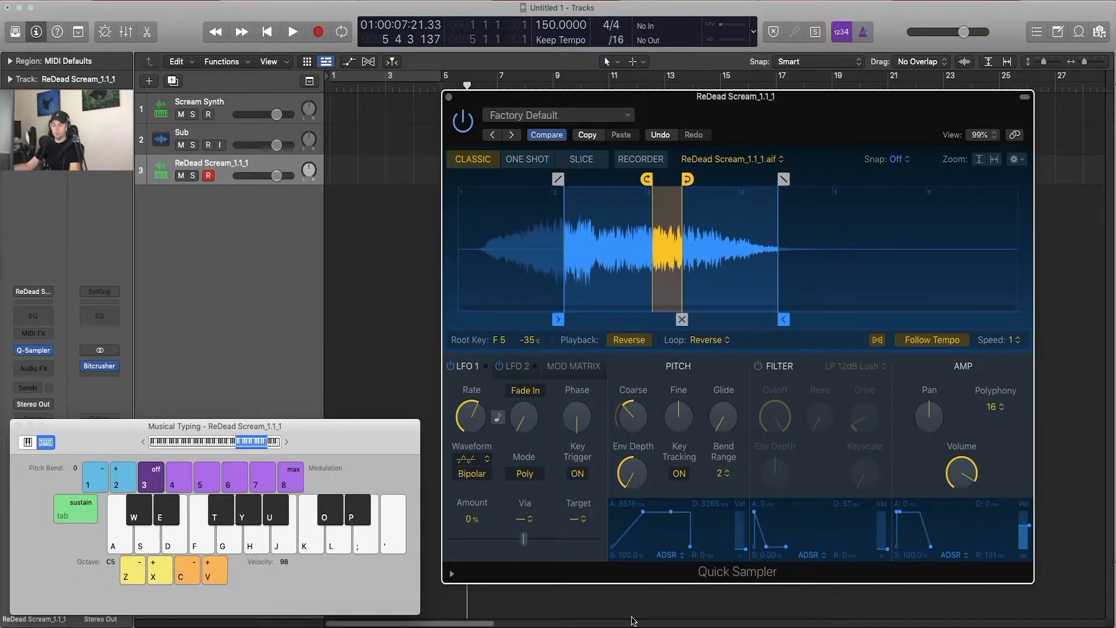
key("f")
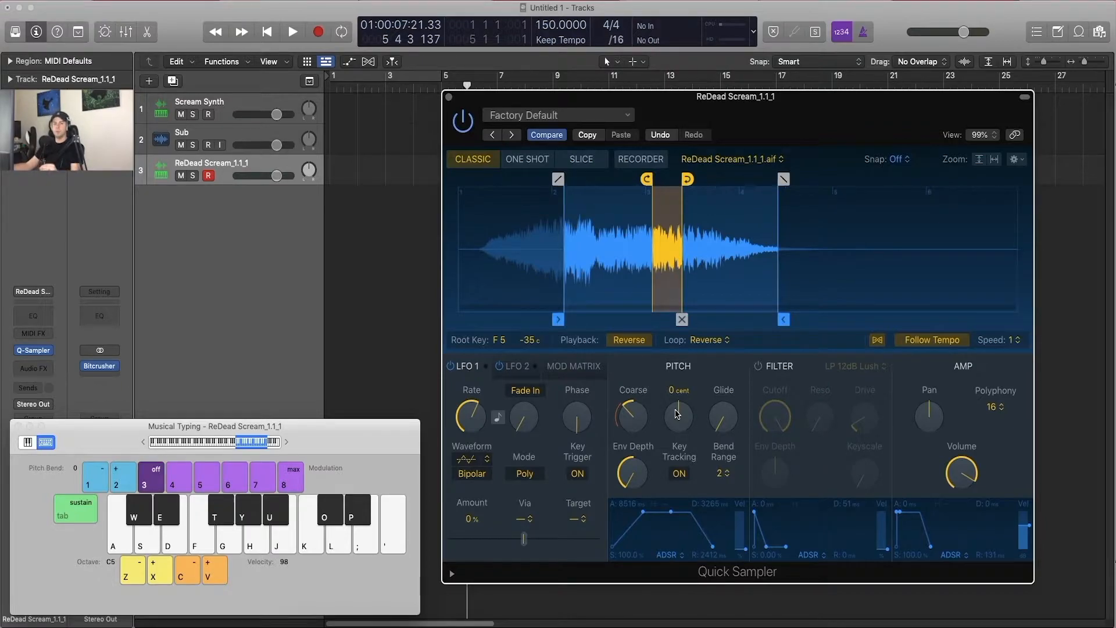
left_click(722, 473)
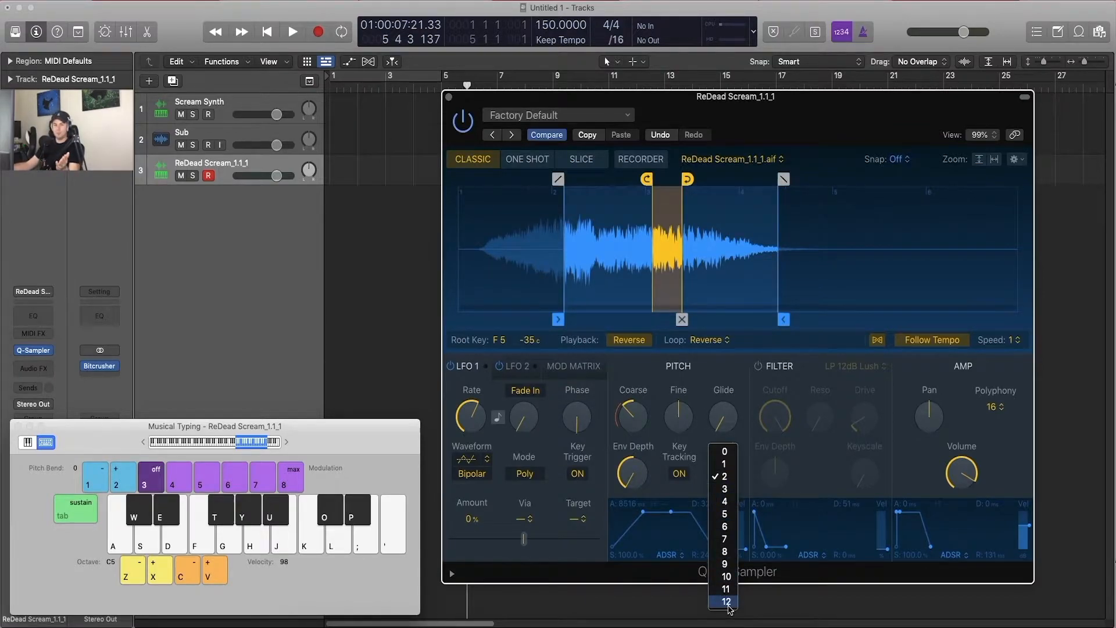
left_click(709, 385)
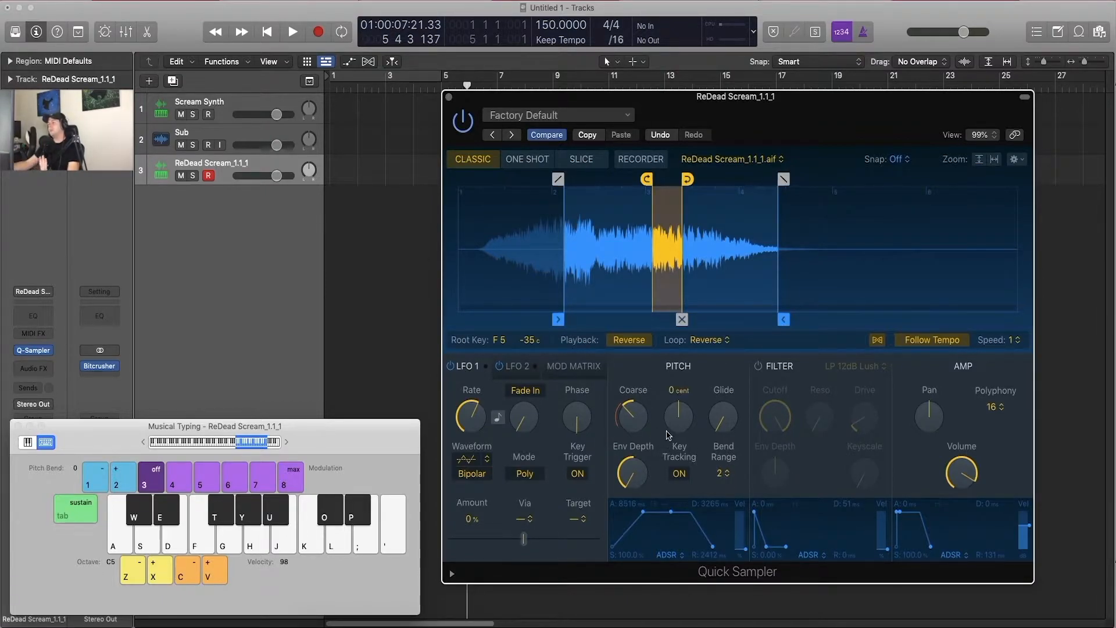
Step: Raise the Glide to about half of its range and set Polyphony to Mono
left_click_drag(723, 430, 729, 324)
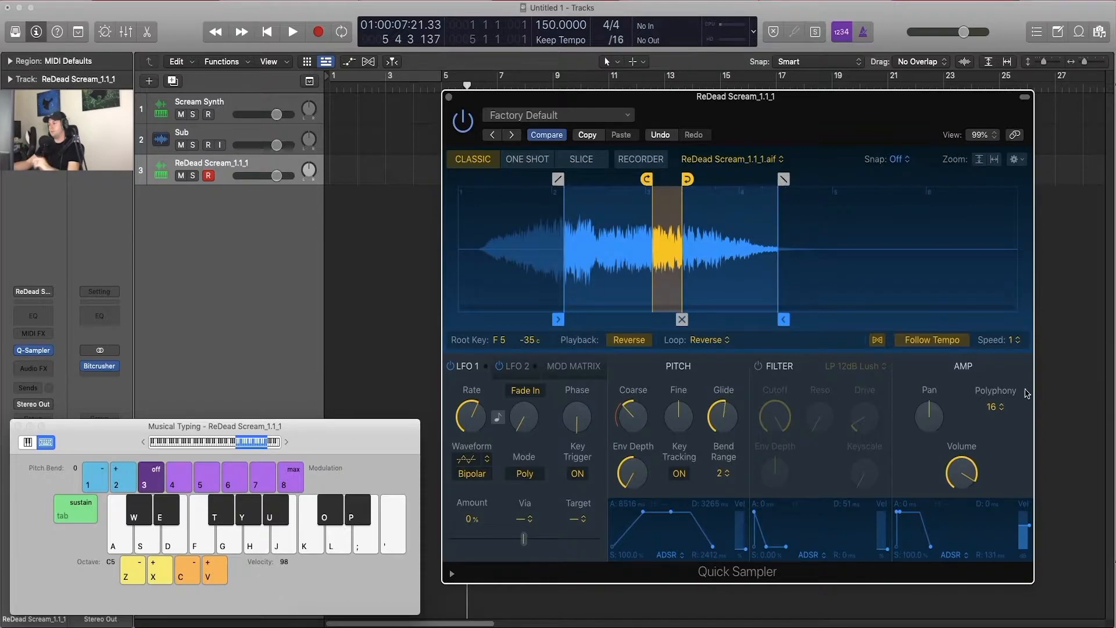
left_click(993, 407)
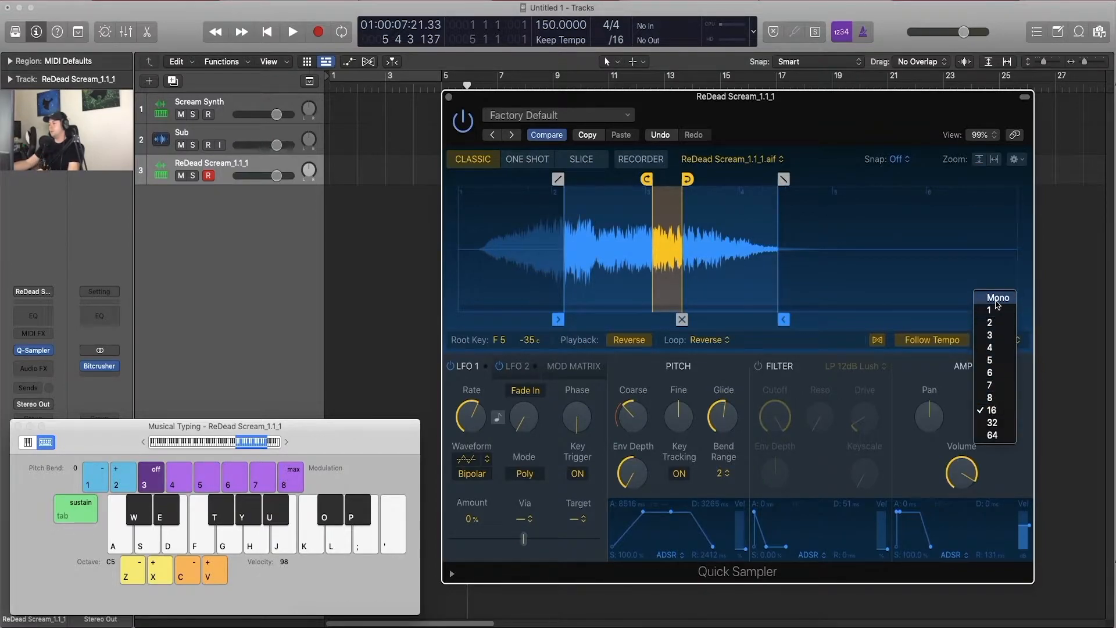
left_click(998, 299)
Step: Reset the pitch Env Depth to 0 cents and audition the glide between C5, C6 and G5
key("a")
key("k")
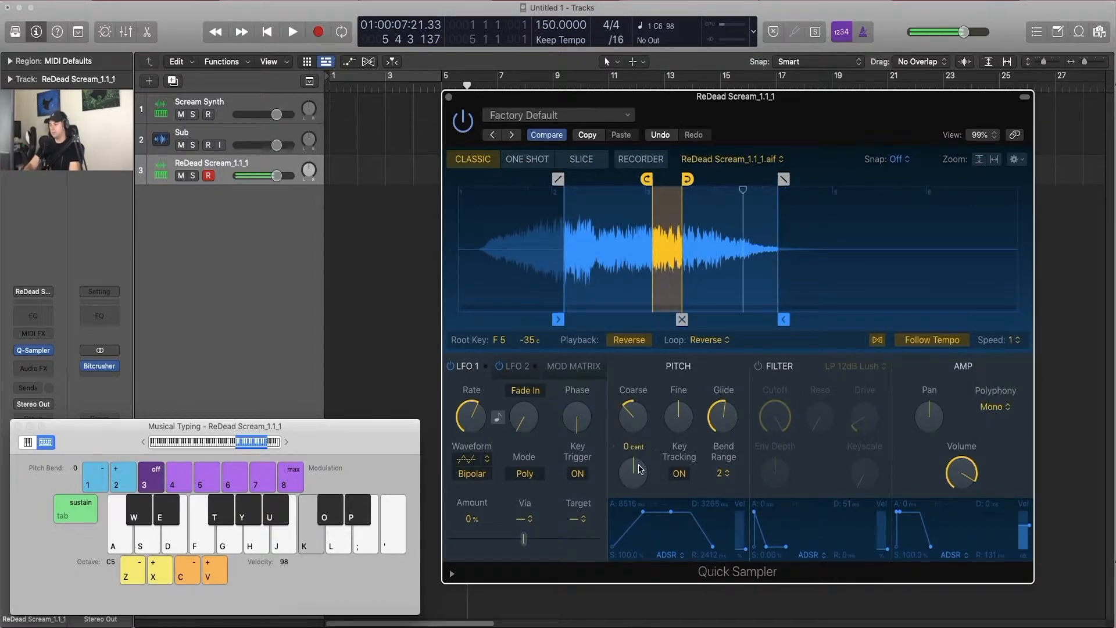
key("g")
Step: Move the sample end marker just past the loop and set the loop end to 3 2 43, auditioning G5, C5 and C6
left_click_drag(784, 319, 706, 322)
key("g")
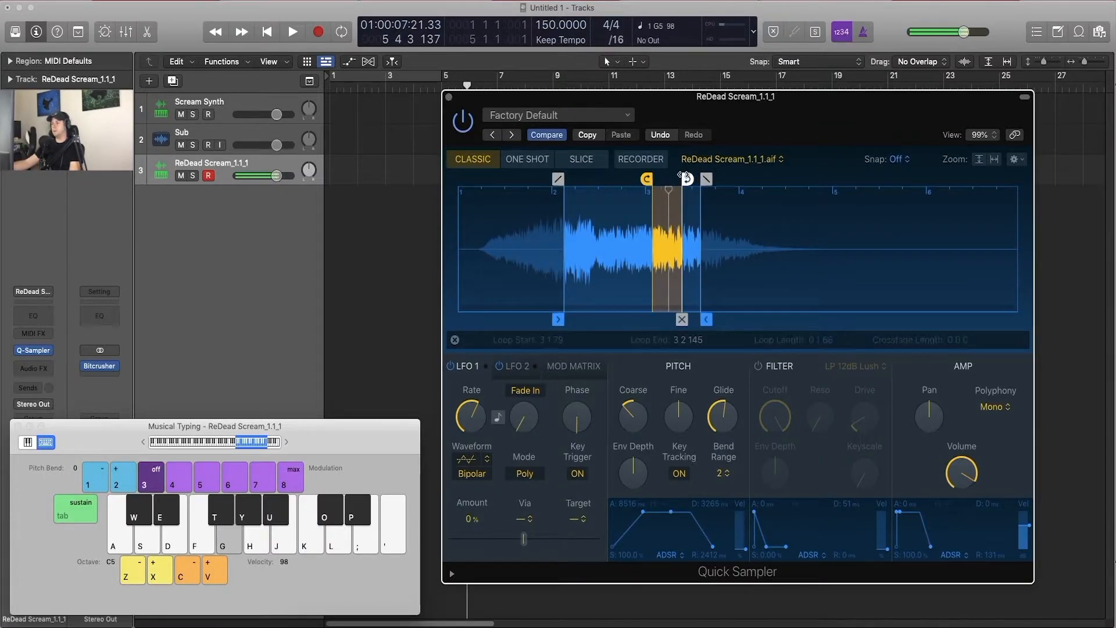
left_click_drag(684, 178, 674, 177)
key("a")
key("k")
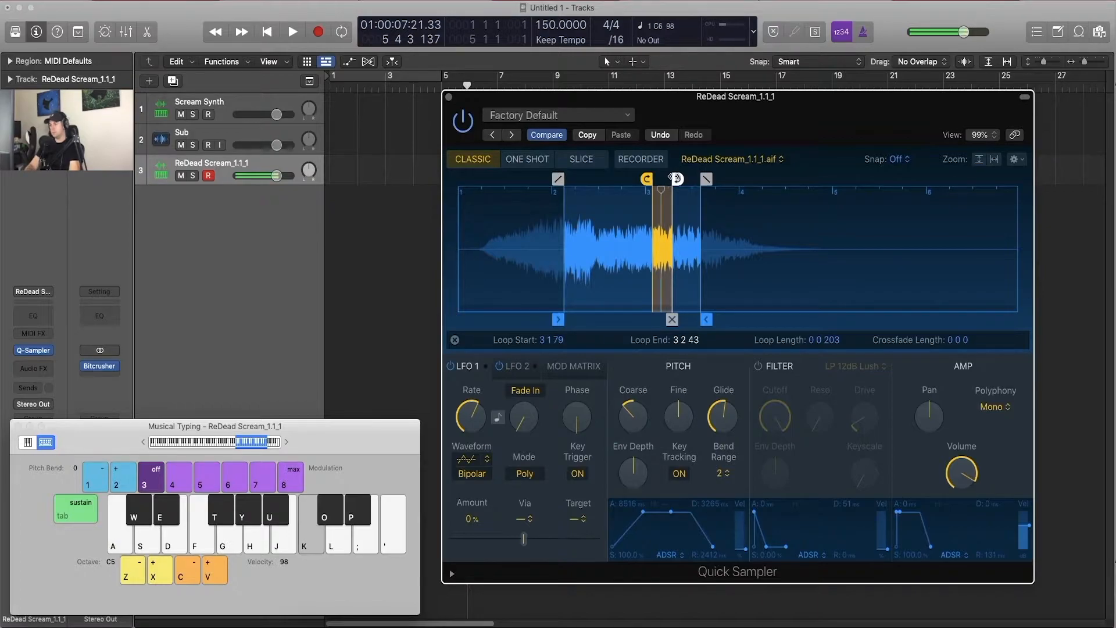
key("g")
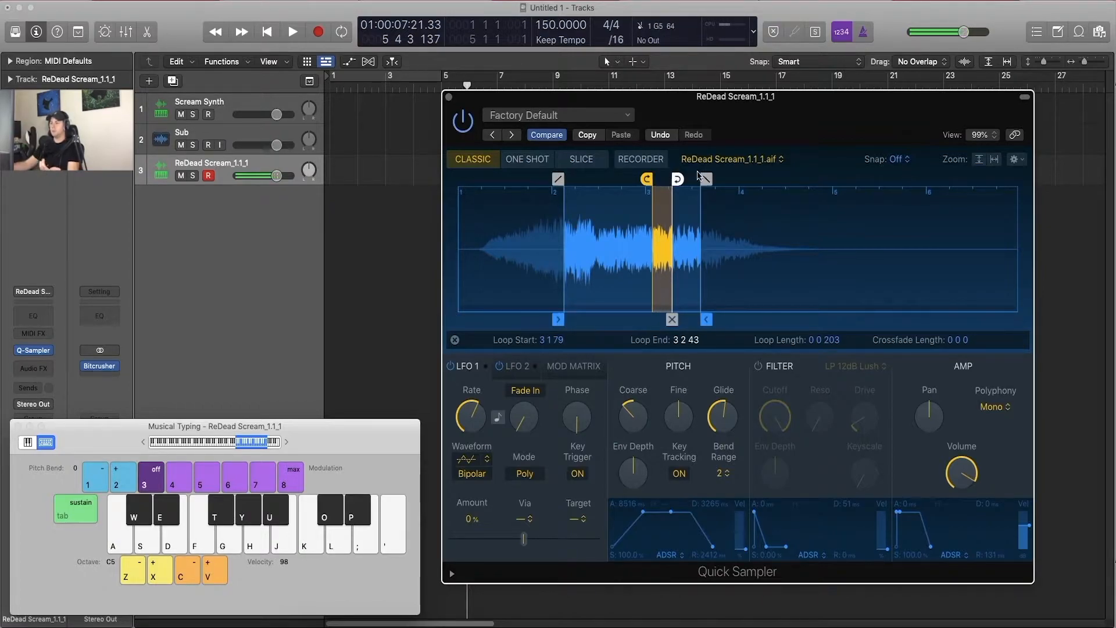
Step: Reduce the Glide amount and audition the slide from C5 to C6
mouse_move(726, 426)
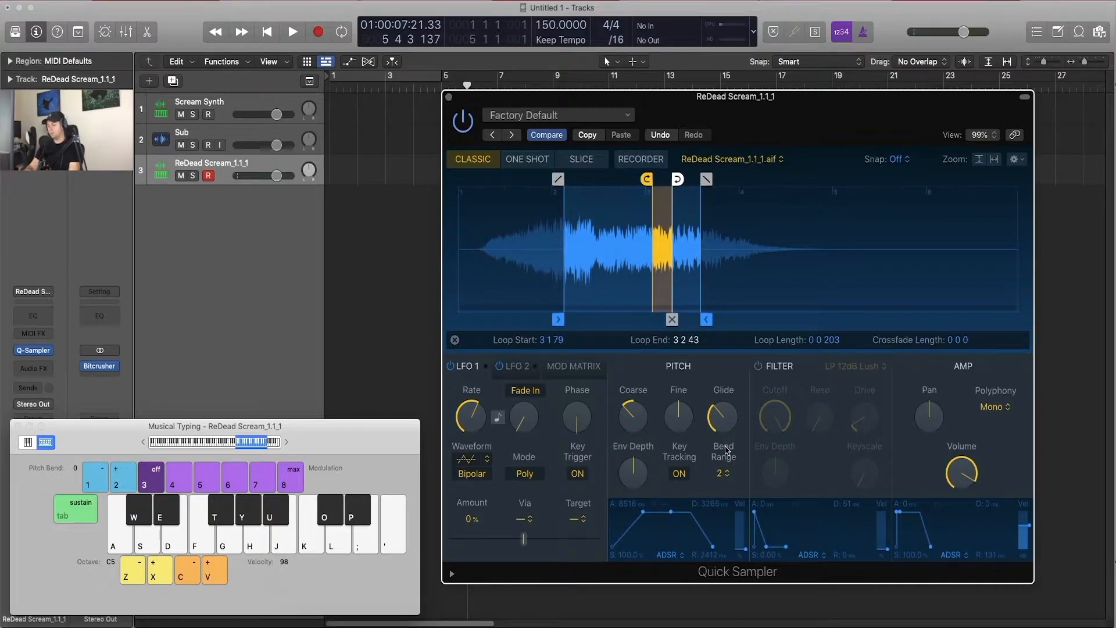
key("a")
key("k")
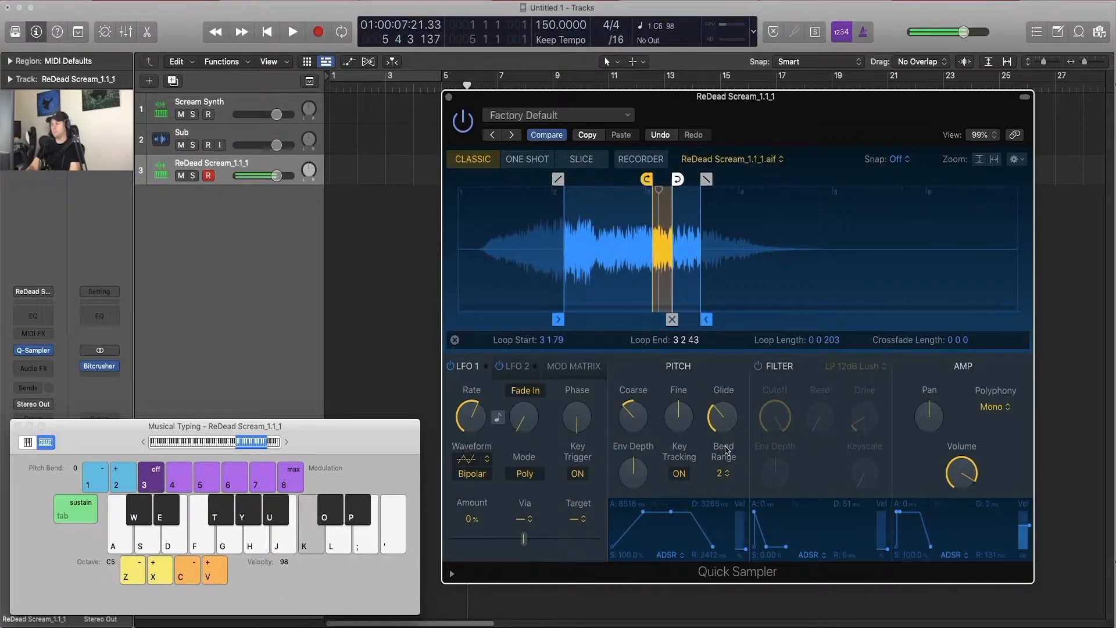
Step: Turn on the filter and look through its available filter types
key("g")
mouse_move(638, 405)
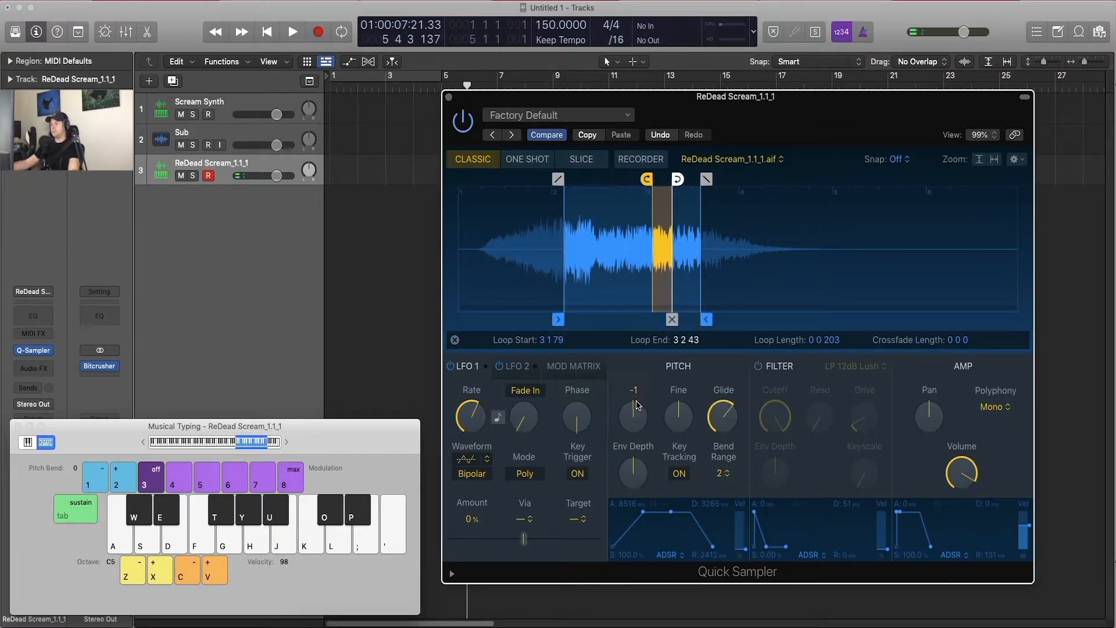
left_click(758, 366)
left_click(866, 367)
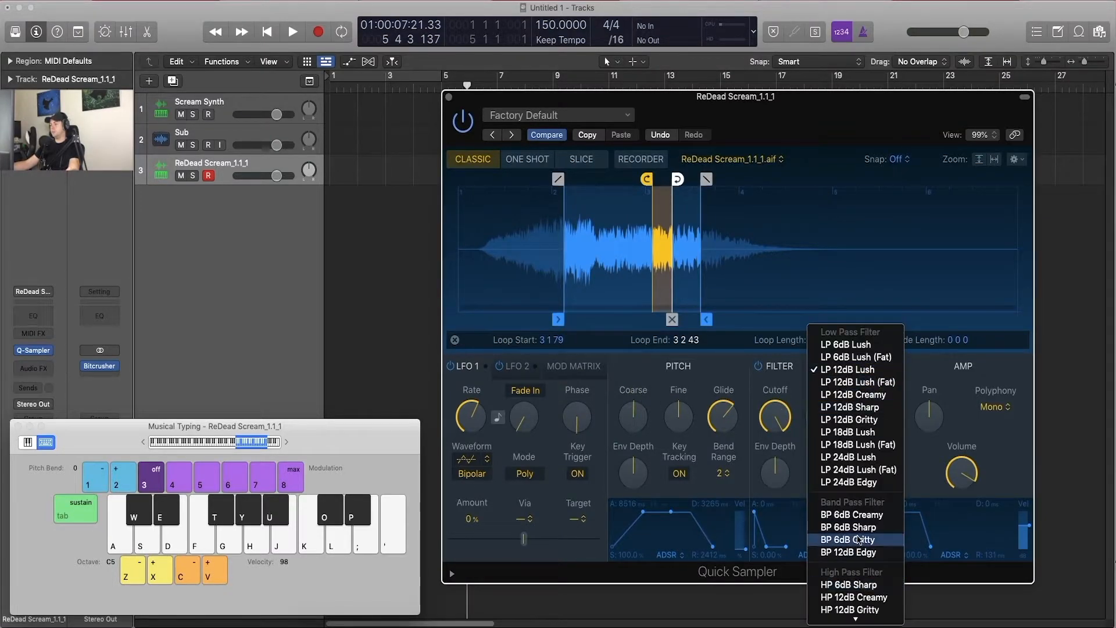
scroll(865, 540, "down", 3)
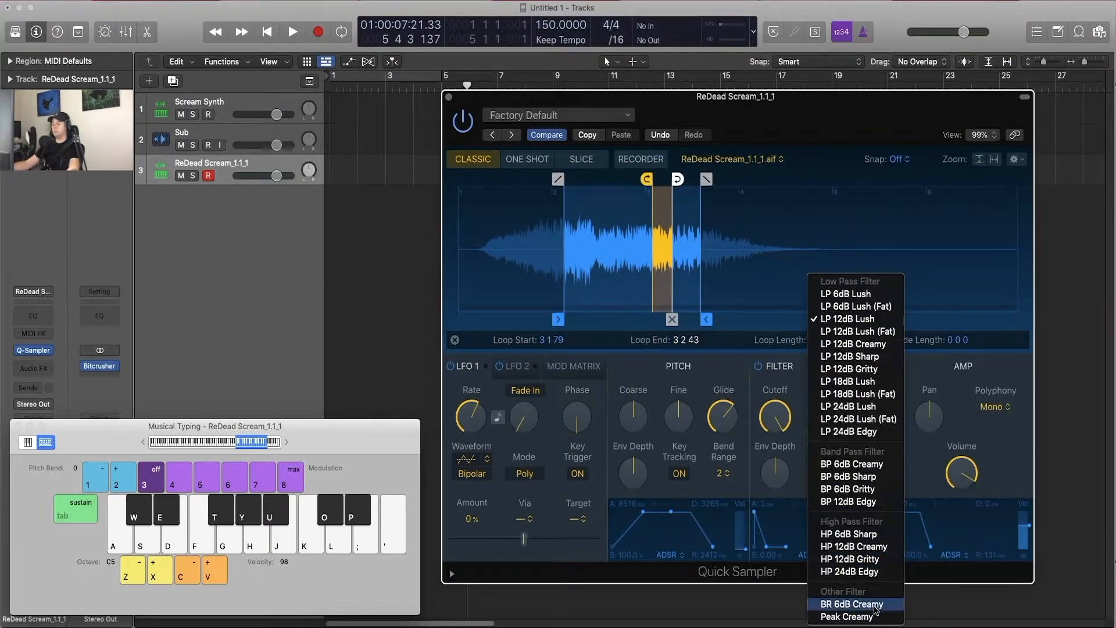
left_click(771, 475)
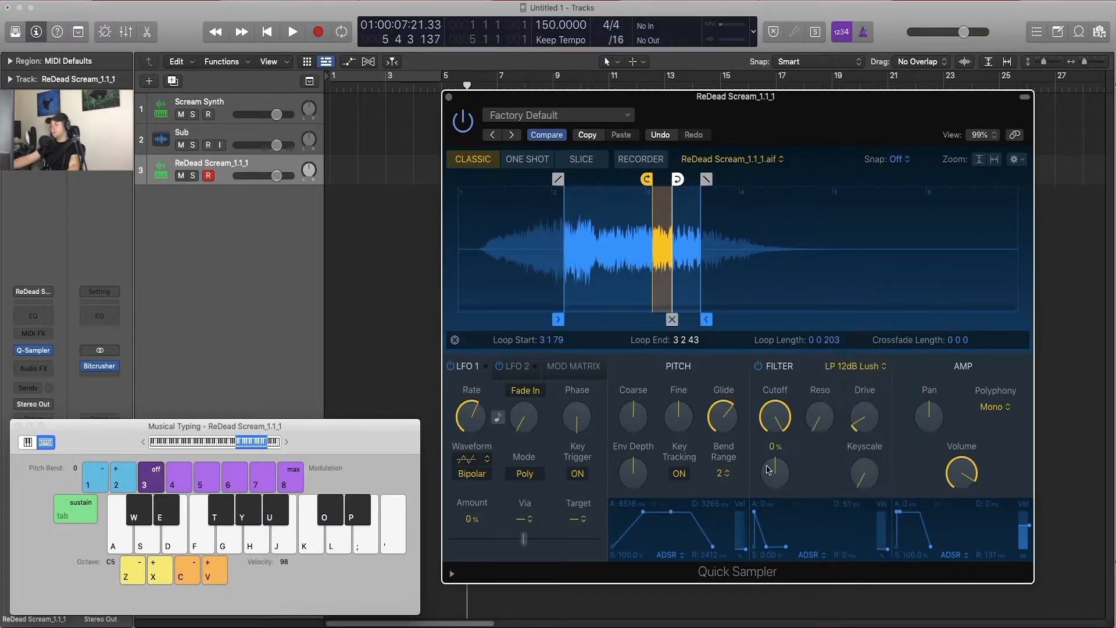
Step: Raise the filter's Env Depth and Drive and lower its Cutoff while auditioning E5 and C5
left_click_drag(775, 472, 783, 408)
key("d")
key("d")
key("a")
key("a")
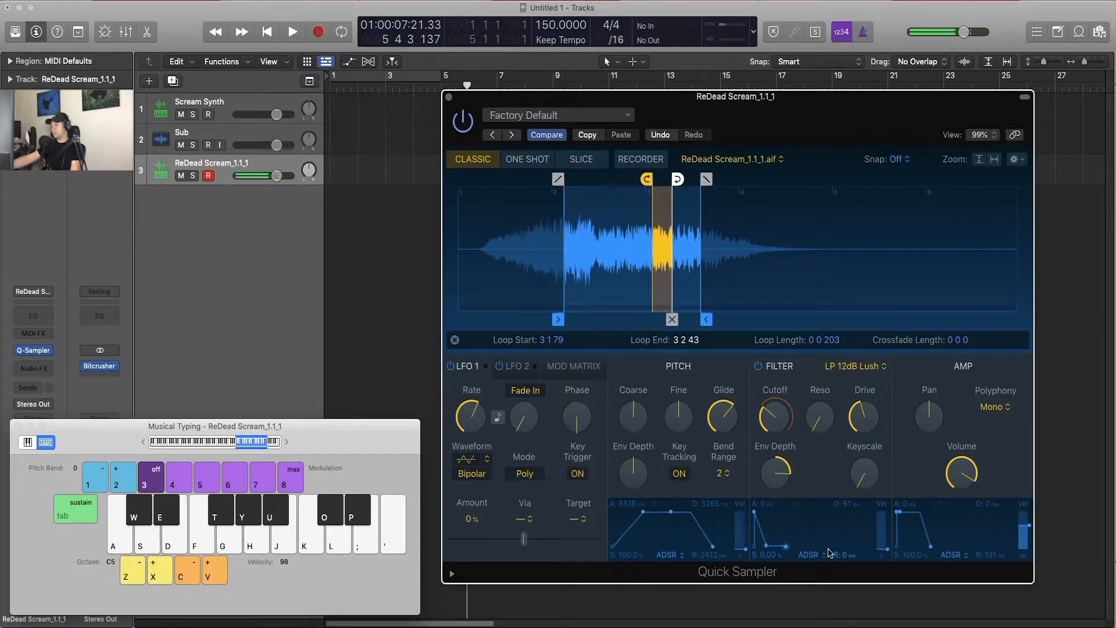
Step: Shorten the amp envelope release to 27 ms and raise the filter resonance, auditioning B5, C5 and D6
left_click_drag(931, 546, 960, 545)
key("j")
key("a")
key("j")
key("l")
key("j")
key("a")
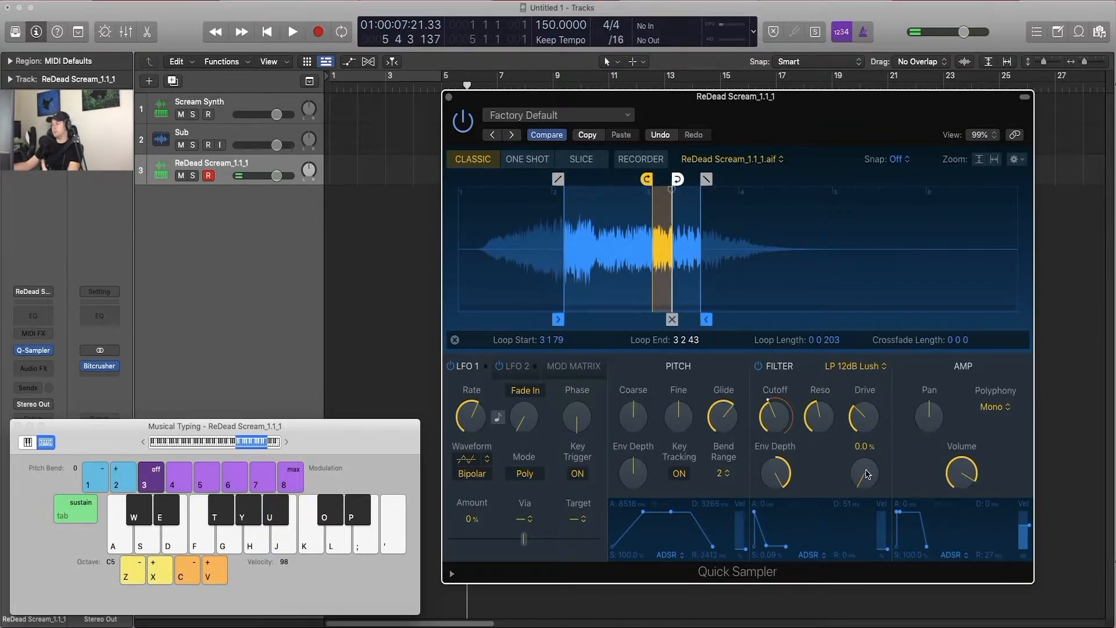
Step: Set the filter type to LP 24dB Edgy and raise Keyscale to about 45%, auditioning A7 in the C7 octave
left_click(858, 364)
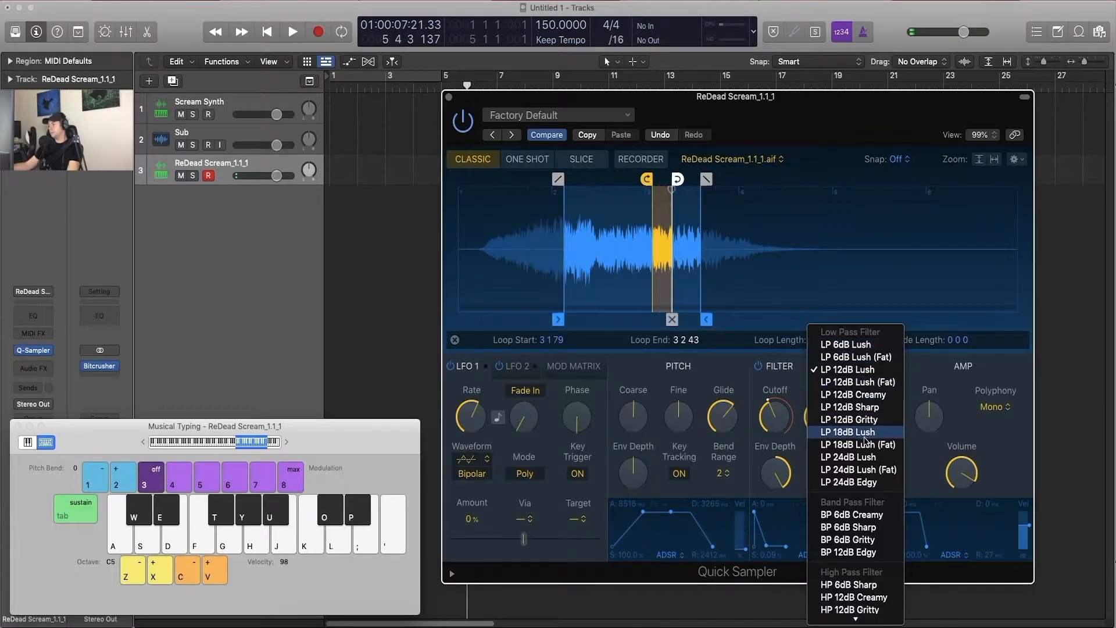
left_click(870, 481)
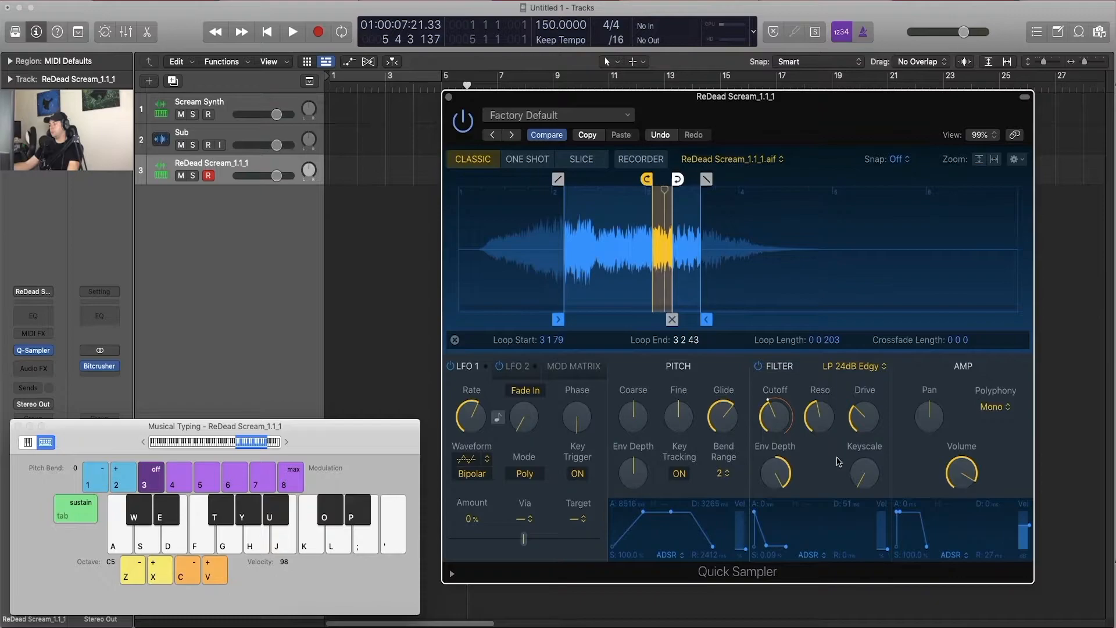
left_click_drag(864, 473, 863, 445)
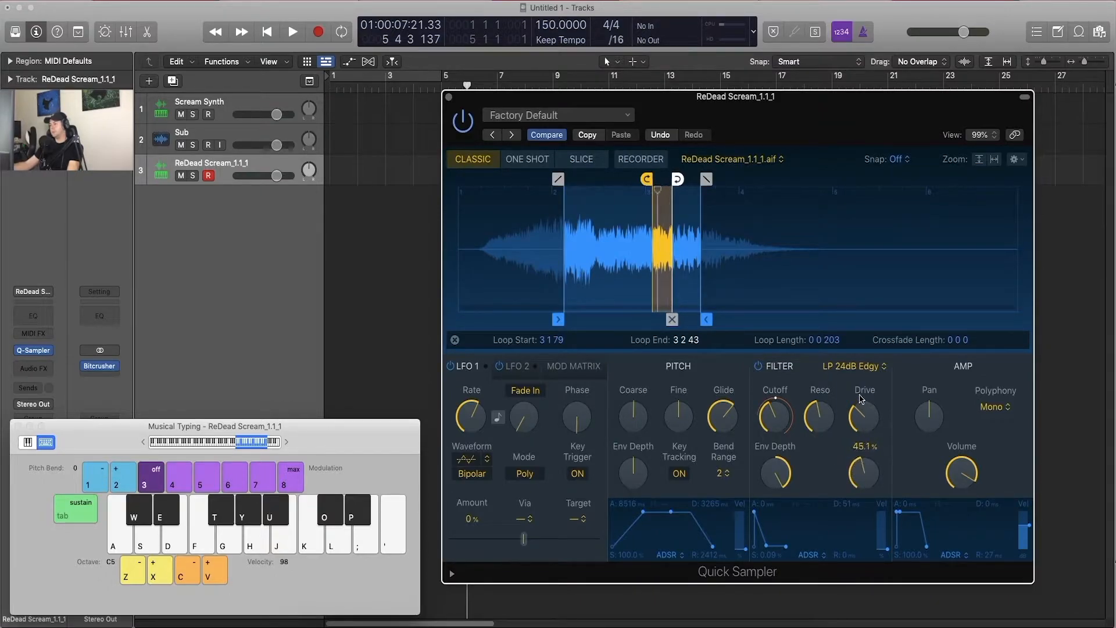
key("x")
key("x")
key("h")
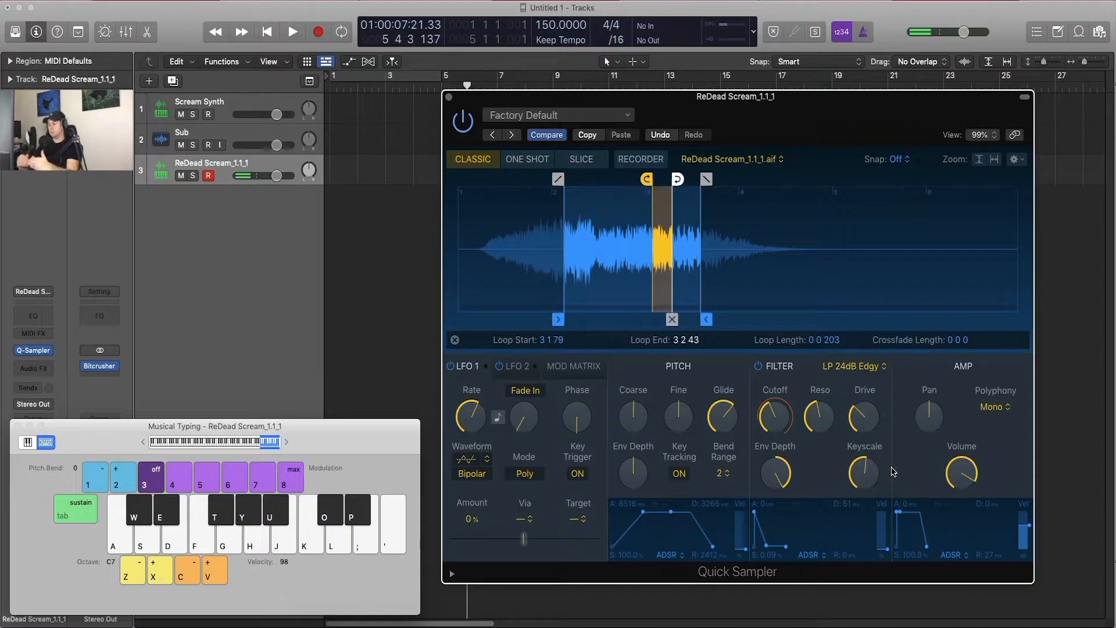
Step: Reset the filter's Reso and Env Depth, raise its Cutoff while auditioning F6, and switch the filter off
mouse_move(784, 420)
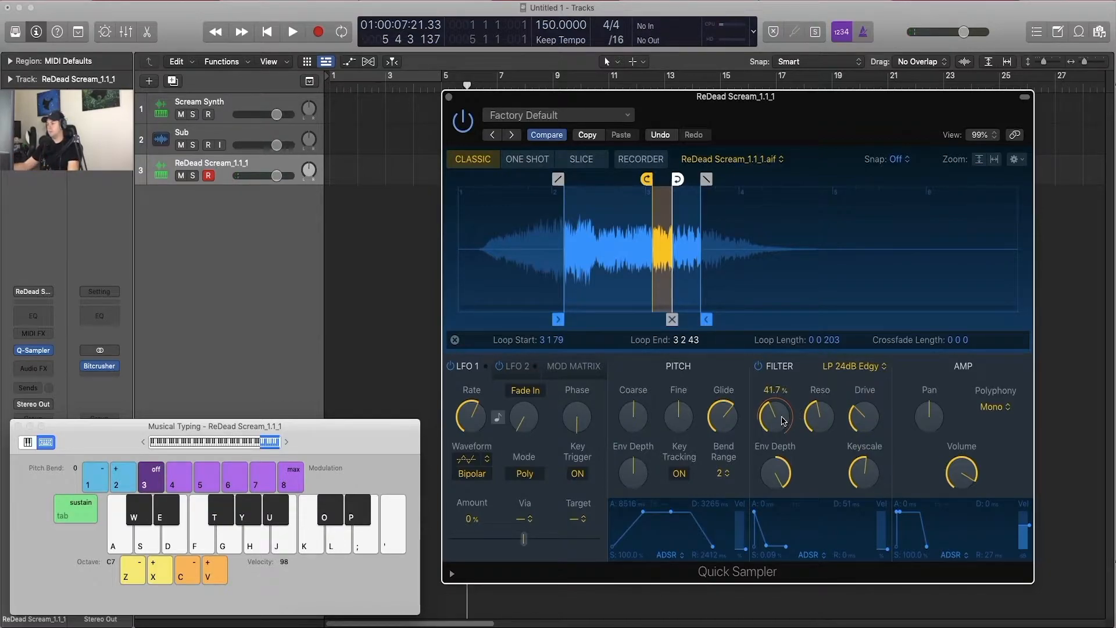
key("z")
key("f")
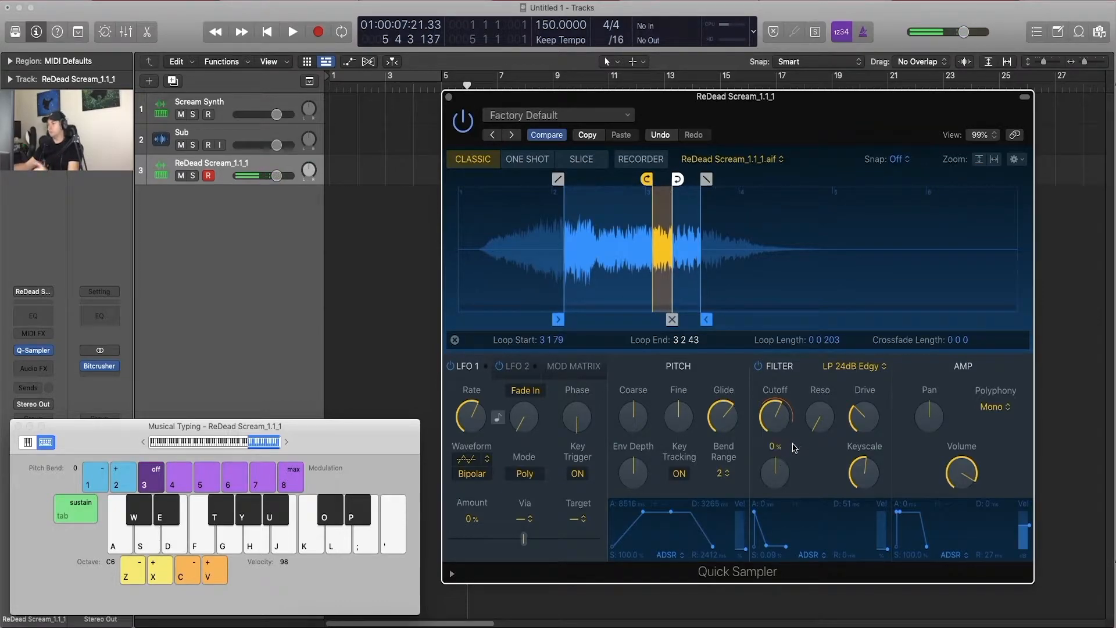
left_click(759, 366)
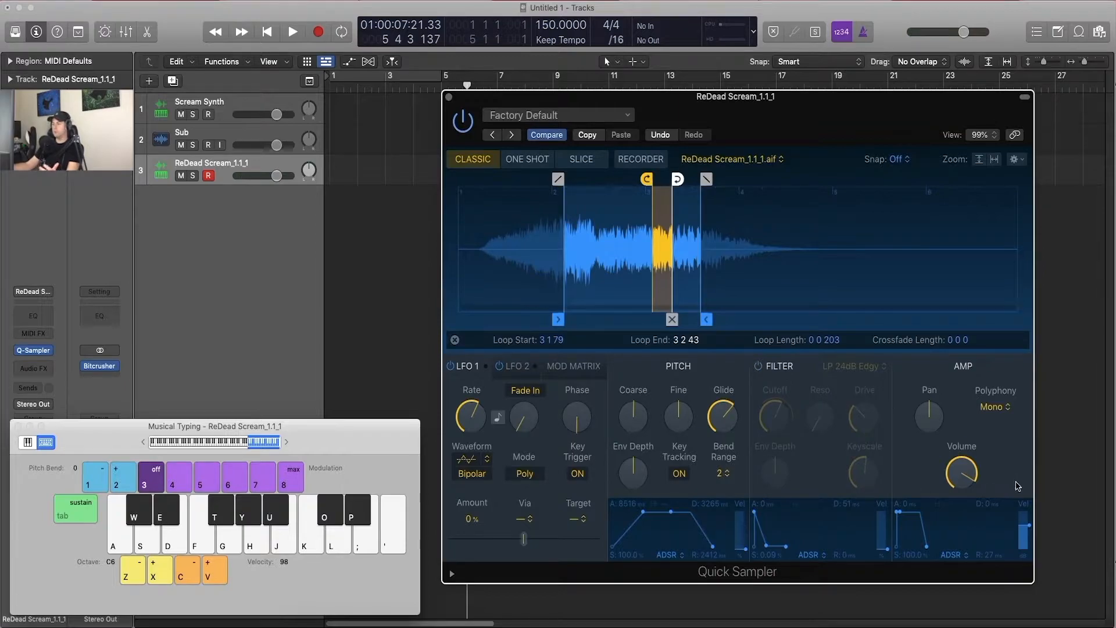
Step: Raise the amp Volume with Pan at 0.0 and set Polyphony to 16
left_click_drag(967, 470, 928, 412)
key("a")
left_click(1010, 406)
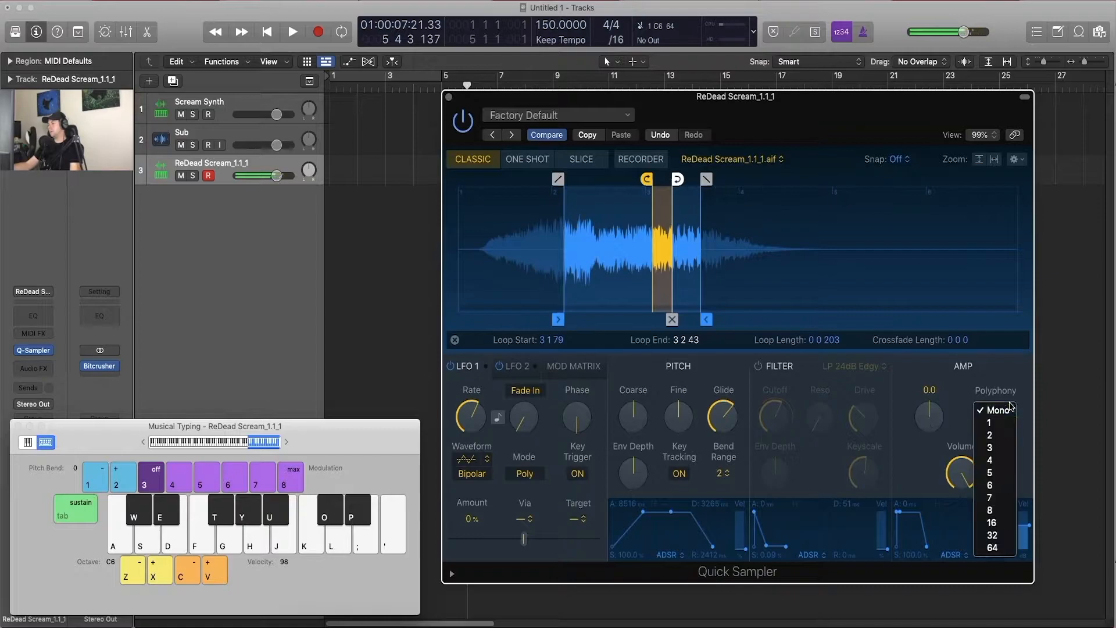
left_click(1001, 526)
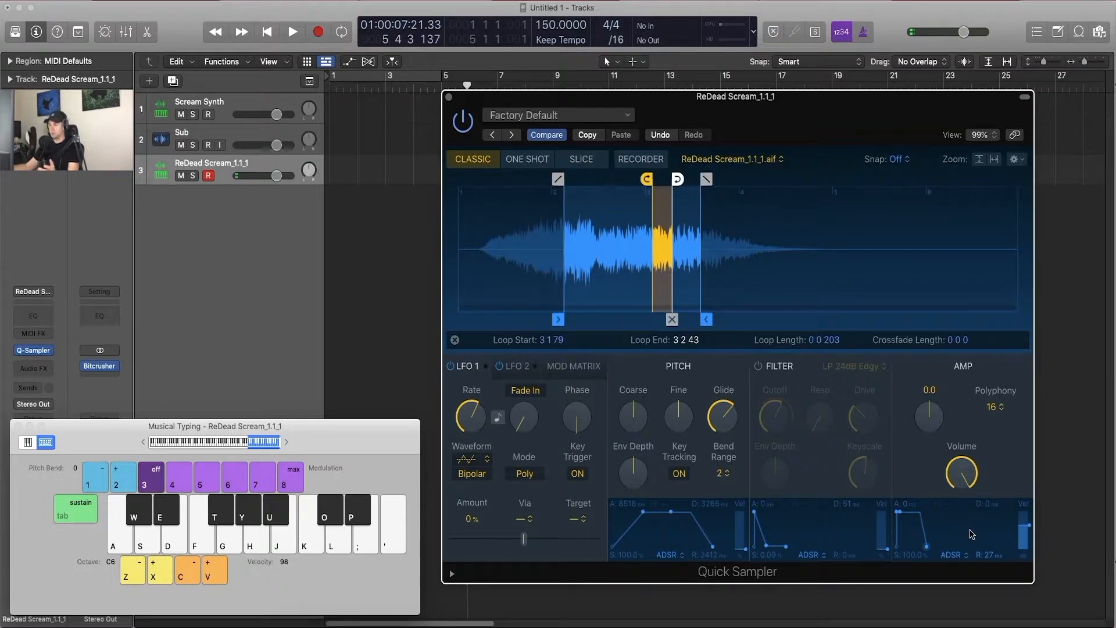
Step: Reduce the amp envelope's velocity sensitivity to its minimum, then audition G6 and lower the typing keyboard to octave C2
left_click_drag(1028, 527, 1033, 602)
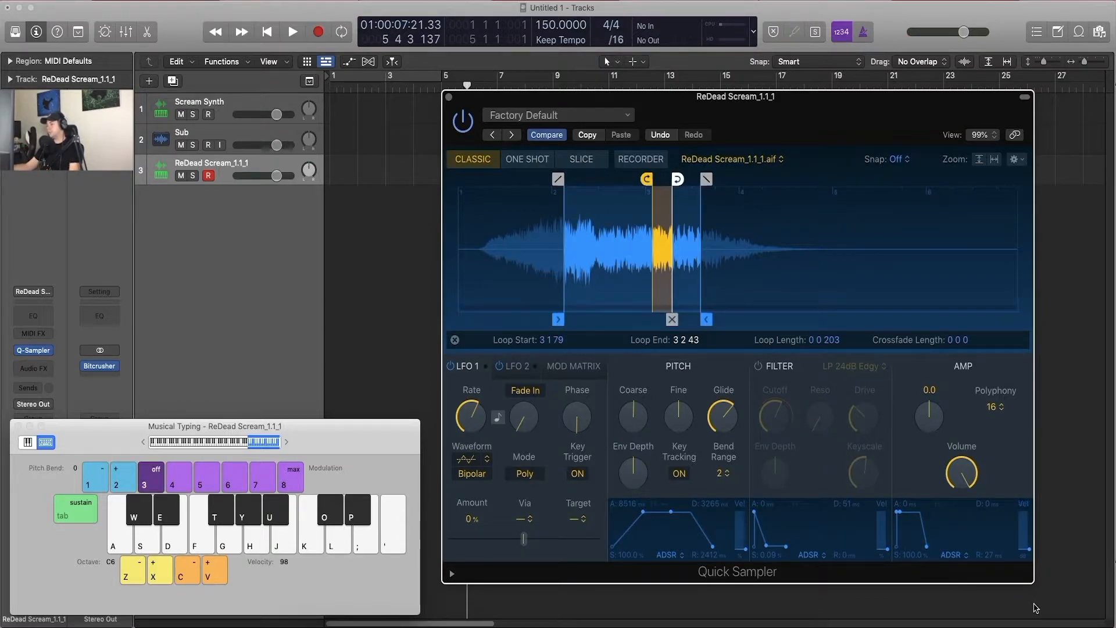
key("t")
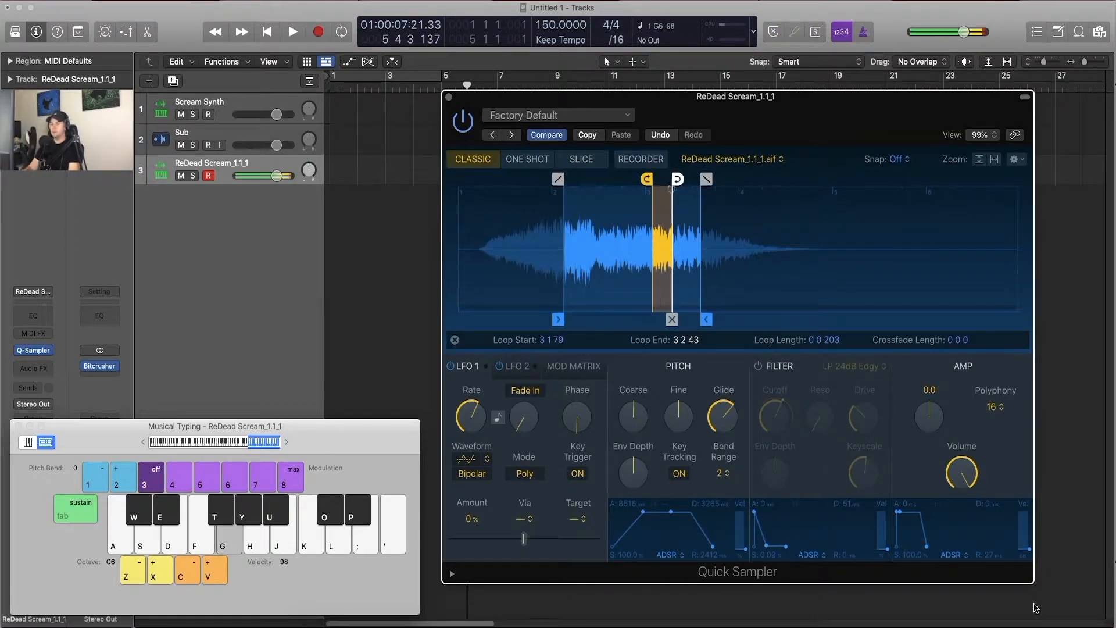
key("z")
key("z")
key("z")
key("z")
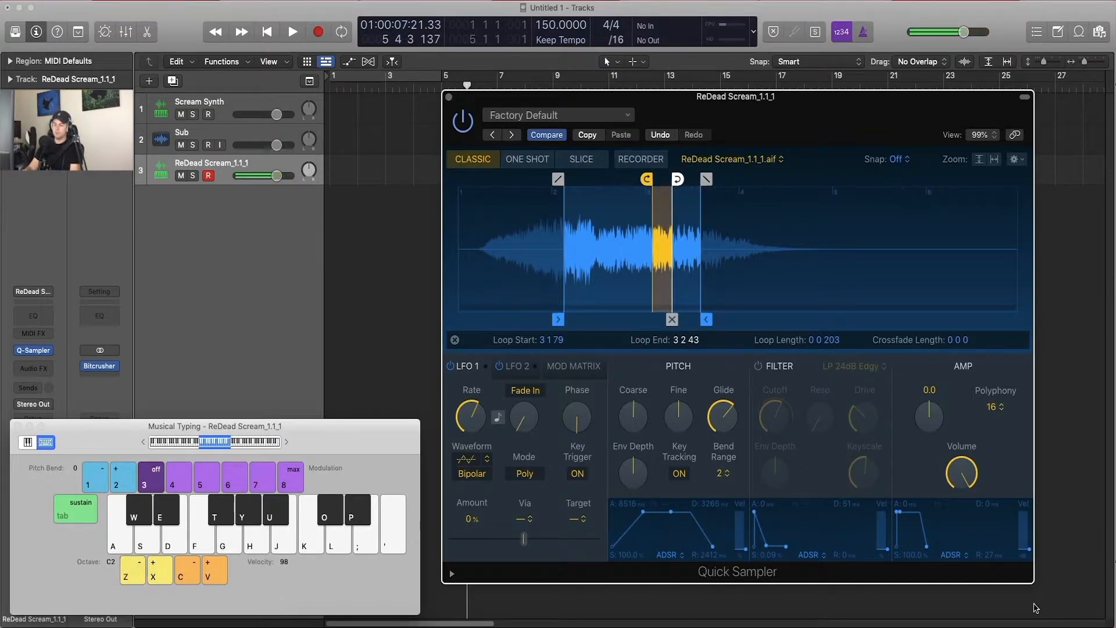
Step: Return the typing keyboard to octave C6 and lower its velocity to 3, auditioning D7
key("c")
key("c")
key("l")
key("x")
key("x")
key("x")
key("x")
key("l")
key("c")
key("c")
key("c")
key("c")
key("l")
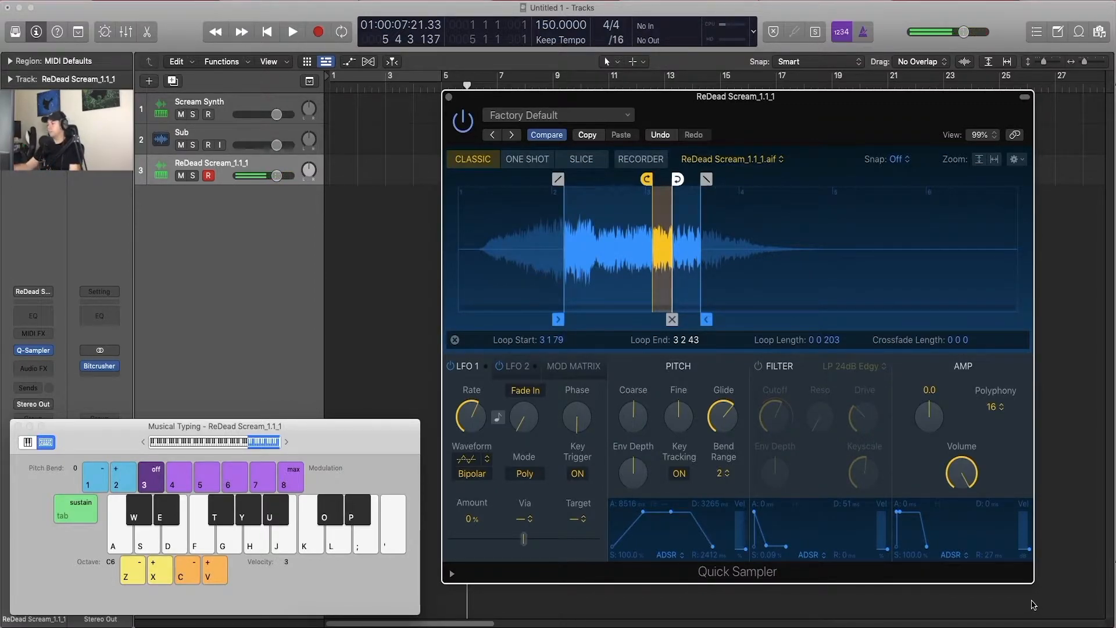
Step: Raise the amp envelope's velocity sensitivity to about 38.5 and audition C7 while increasing the typing velocity to 83
left_click_drag(1028, 549, 1032, 516)
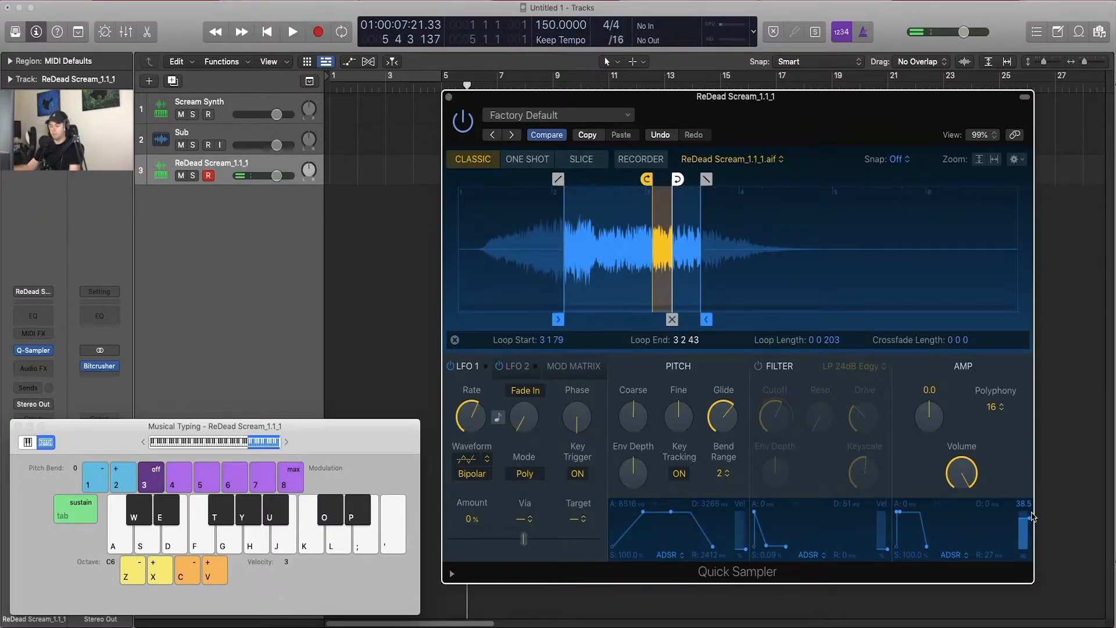
key("k")
key("v")
key("k")
key("v")
key("v")
key("k")
key("k")
key("v")
key("k")
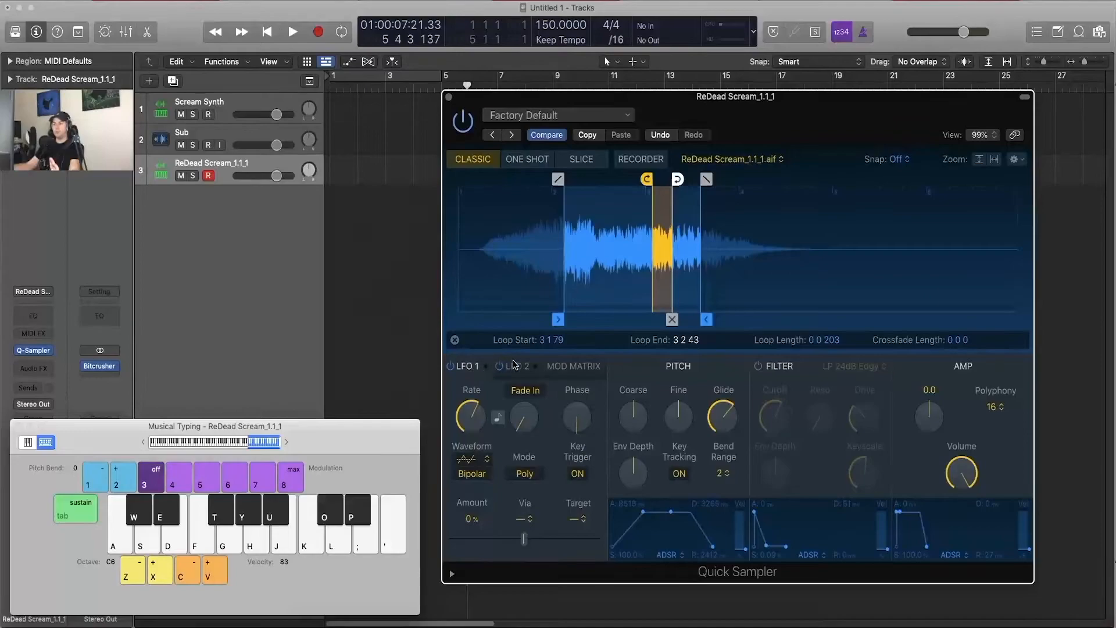
Step: Audition the looped sample at C4 and C5
mouse_move(590, 418)
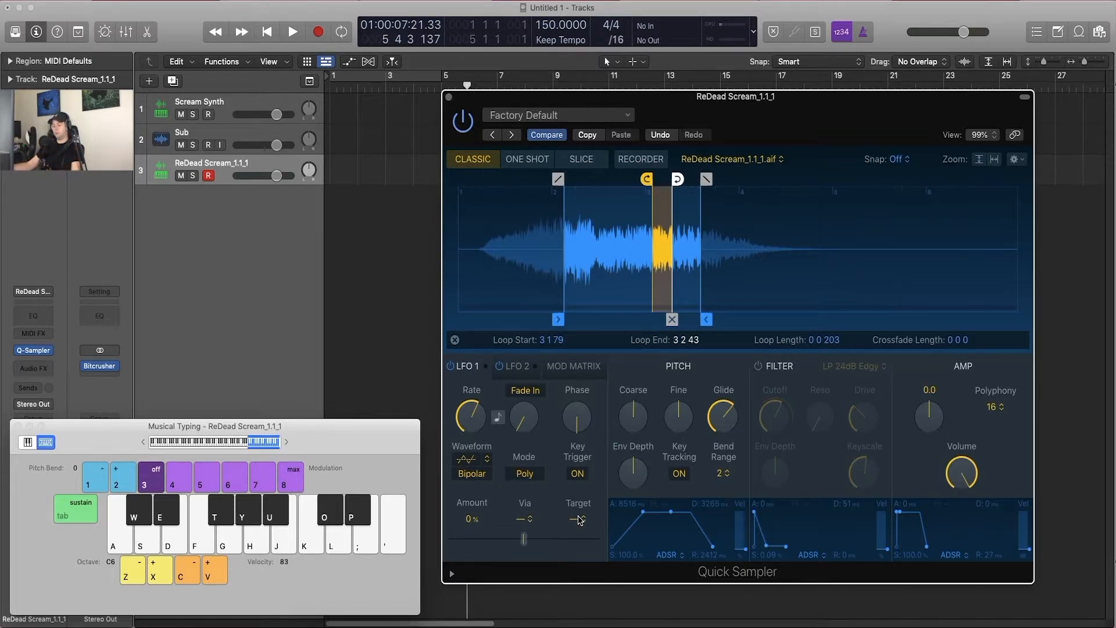
key("a")
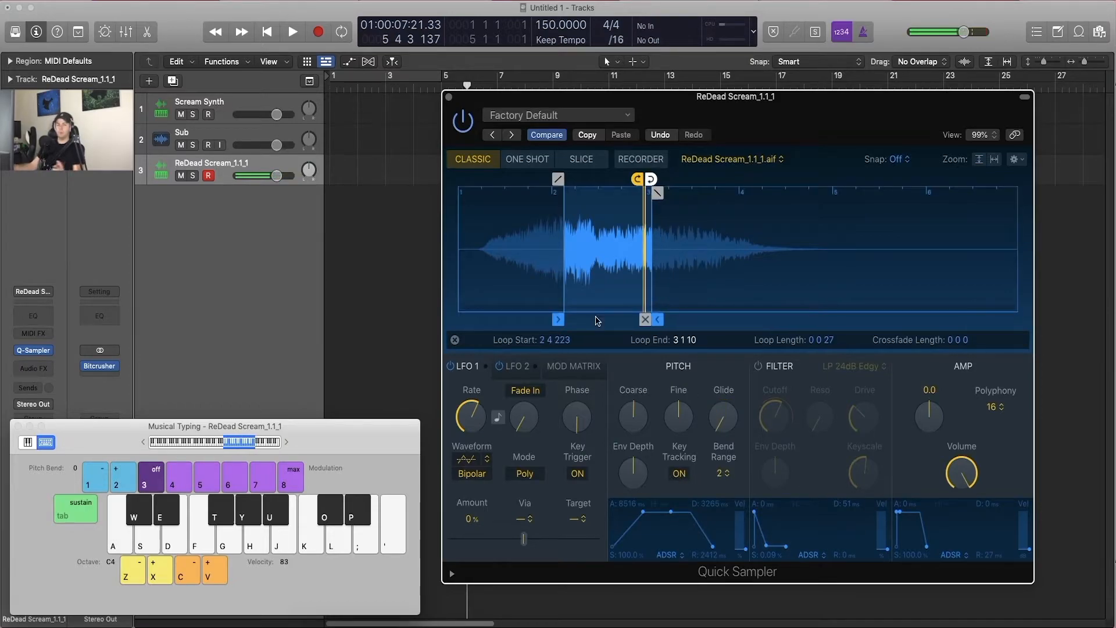
key("a")
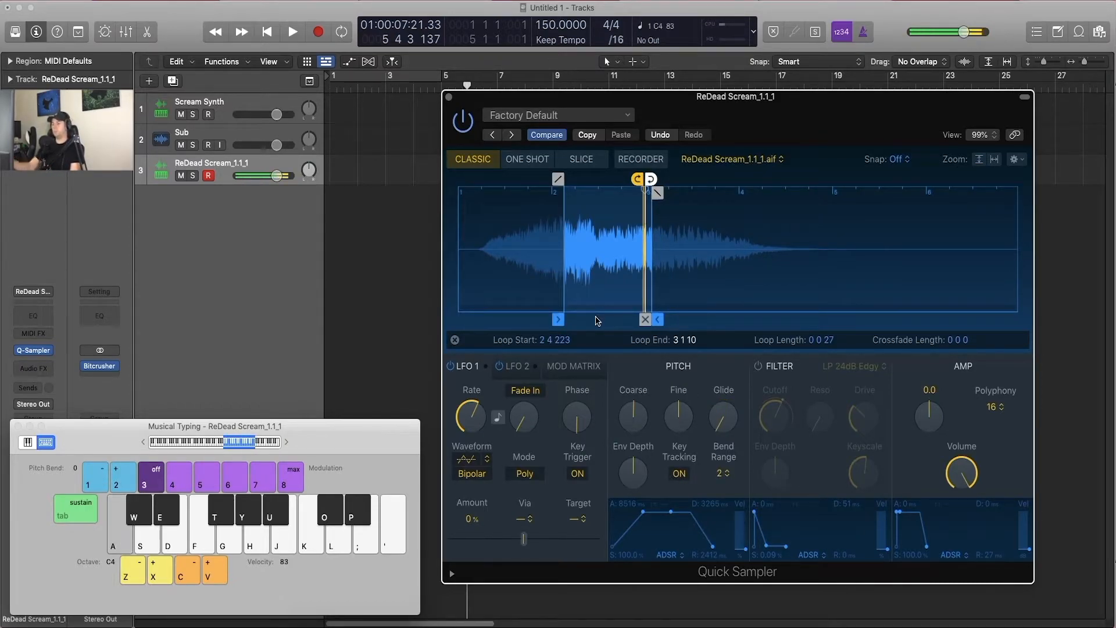
key("x")
key("a")
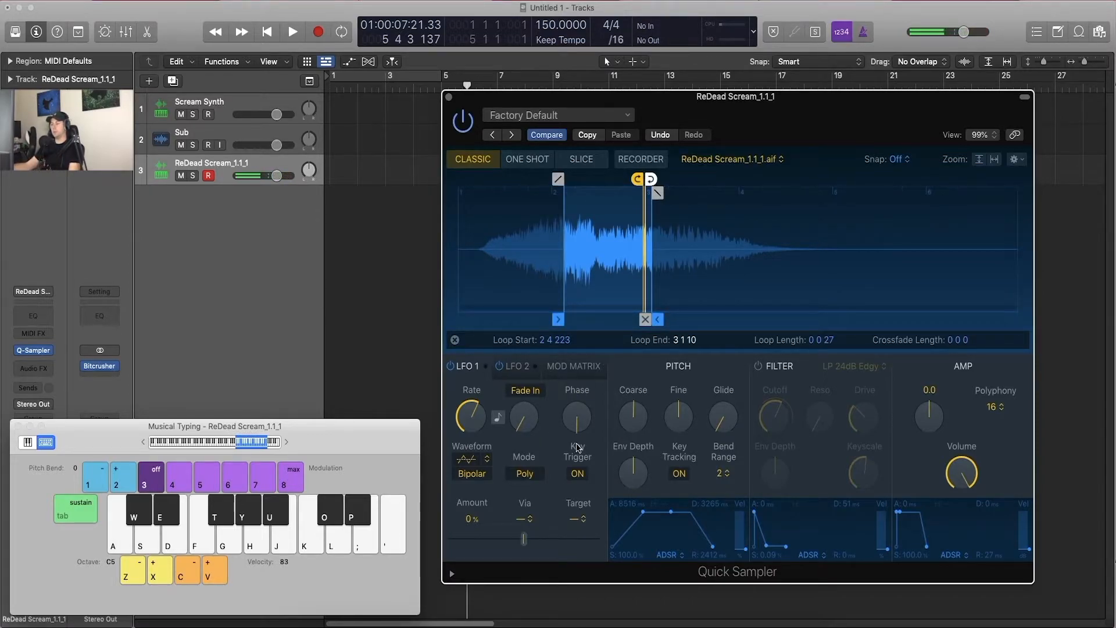
Step: Look through the LFO 1 modulation targets and quantize options, and set the target to Pitch
left_click(578, 519)
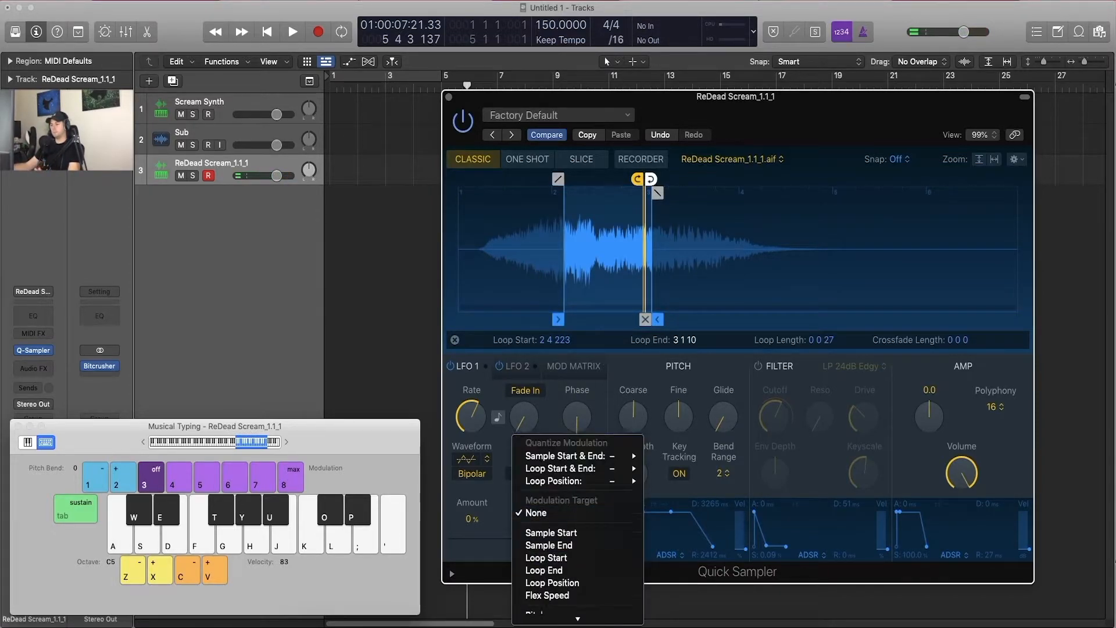
scroll(574, 506, "down", 5)
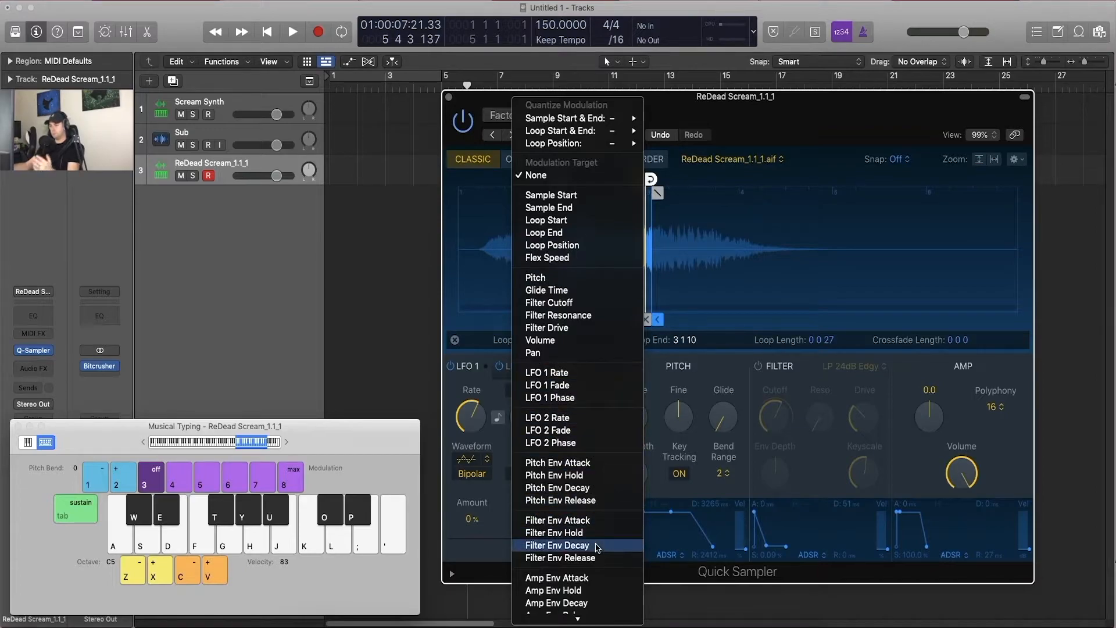
scroll(581, 546, "down", 1)
scroll(577, 349, "down", 1)
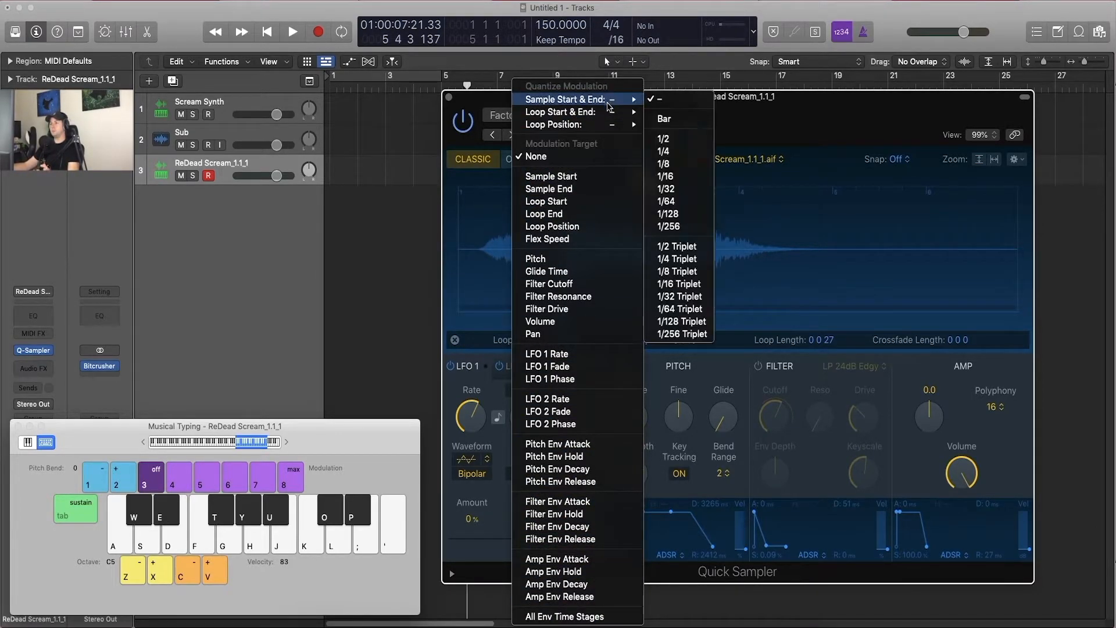
mouse_move(619, 128)
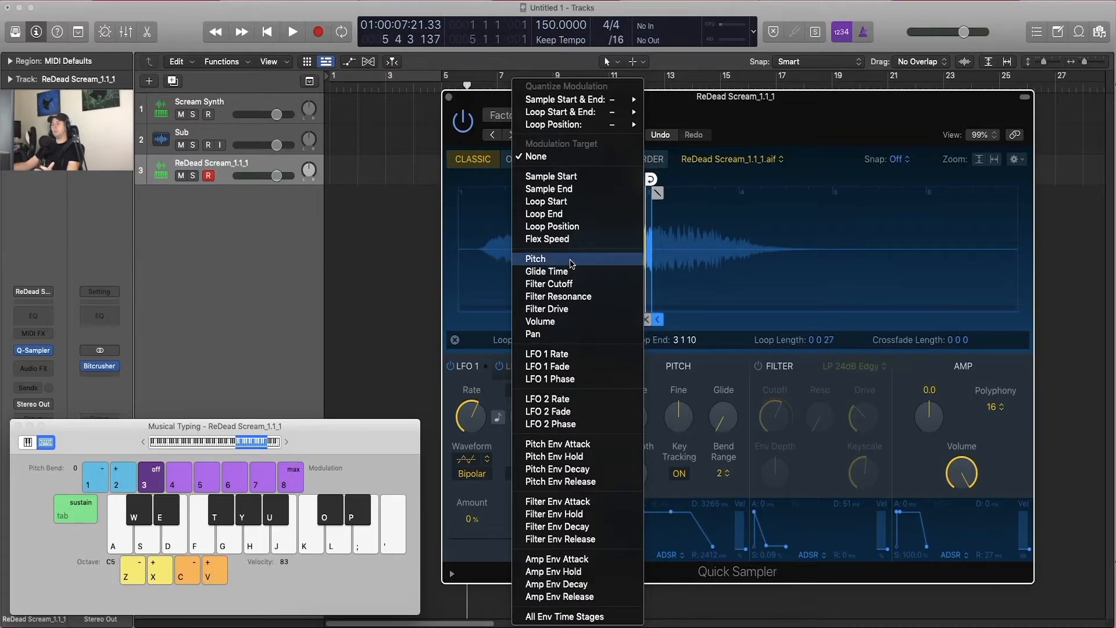
left_click(571, 262)
Step: Set the LFO 1 amount to 1200 cent and its rate to 2.60 Hz while auditioning C5
key("a")
left_click_drag(525, 536, 608, 539)
mouse_move(478, 429)
left_mouse_down()
mouse_move(476, 377)
mouse_move(480, 429)
left_mouse_up()
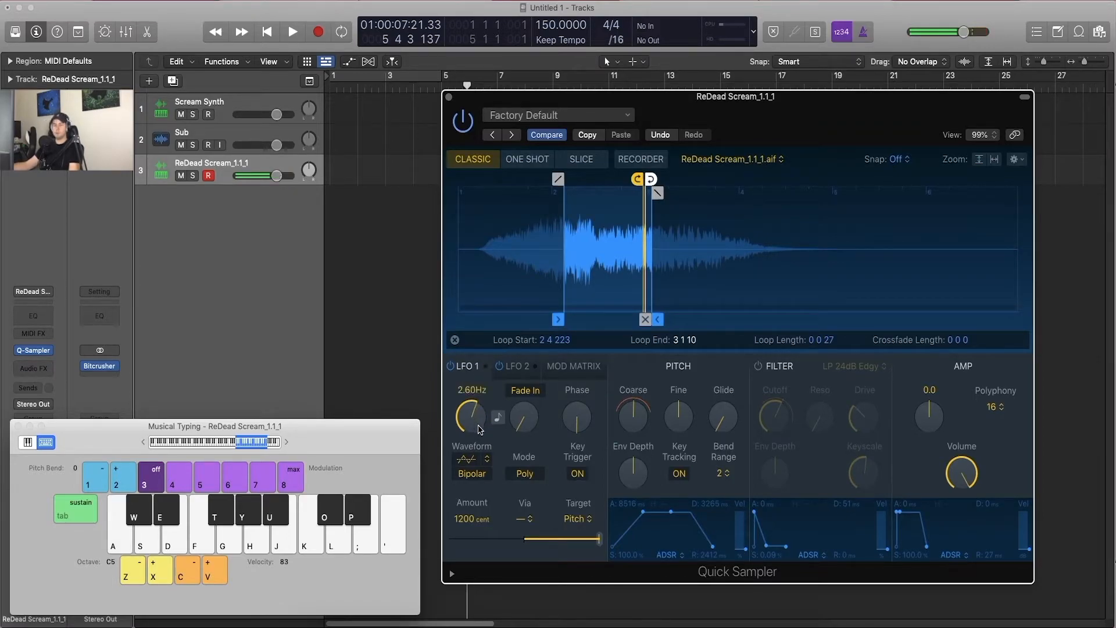
Step: Sync the LFO 1 rate to tempo at 1/4 and increase its Fade In time, auditioning C5
left_click(498, 419)
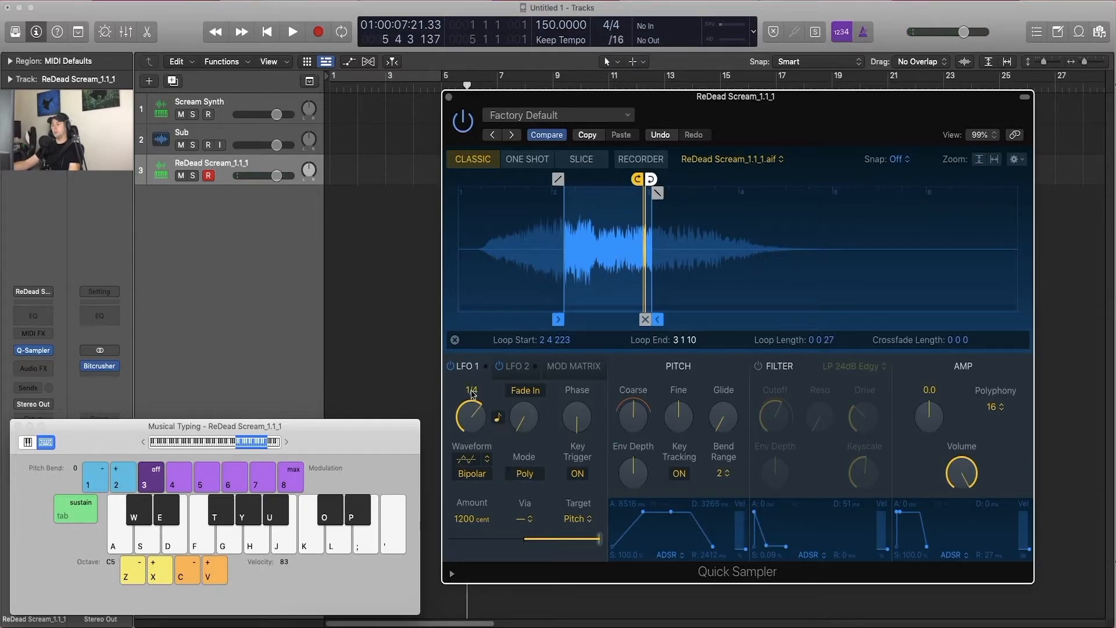
left_click_drag(523, 415, 523, 430)
key("a")
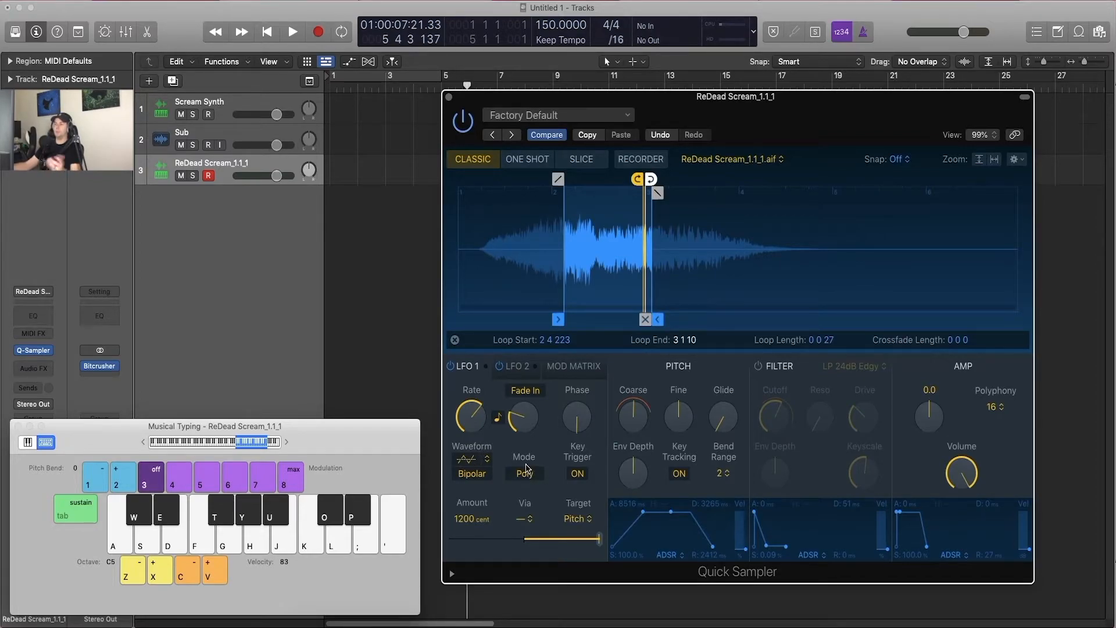
key("a")
Step: Set the LFO 1 waveform to Sine and switch it from Bipolar to Unipolar, auditioning C5
left_click(475, 473)
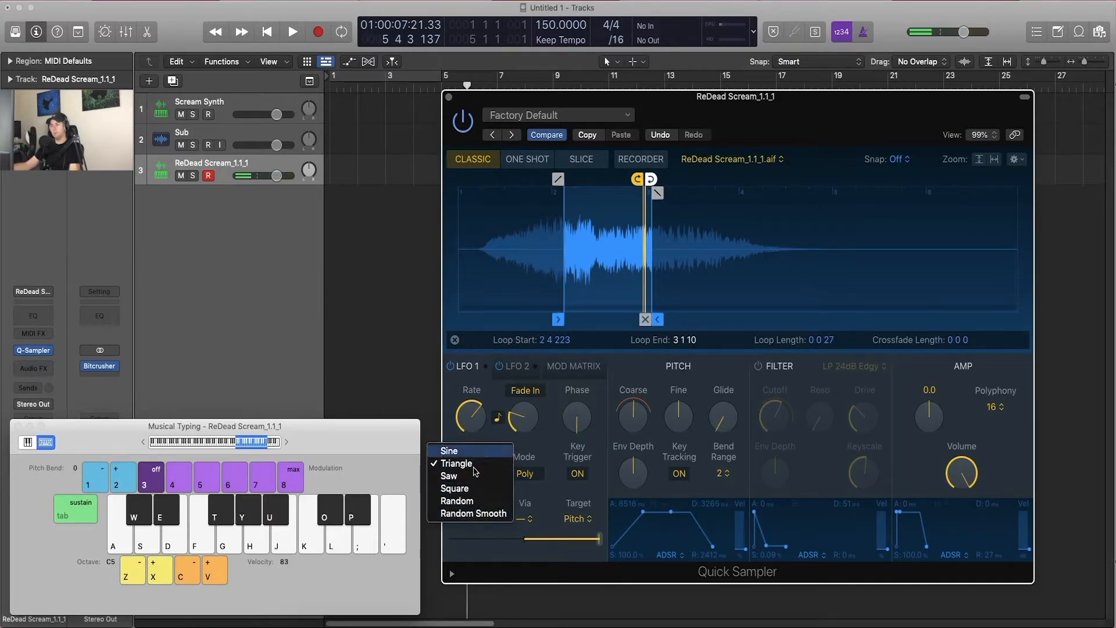
left_click(475, 464)
key("a")
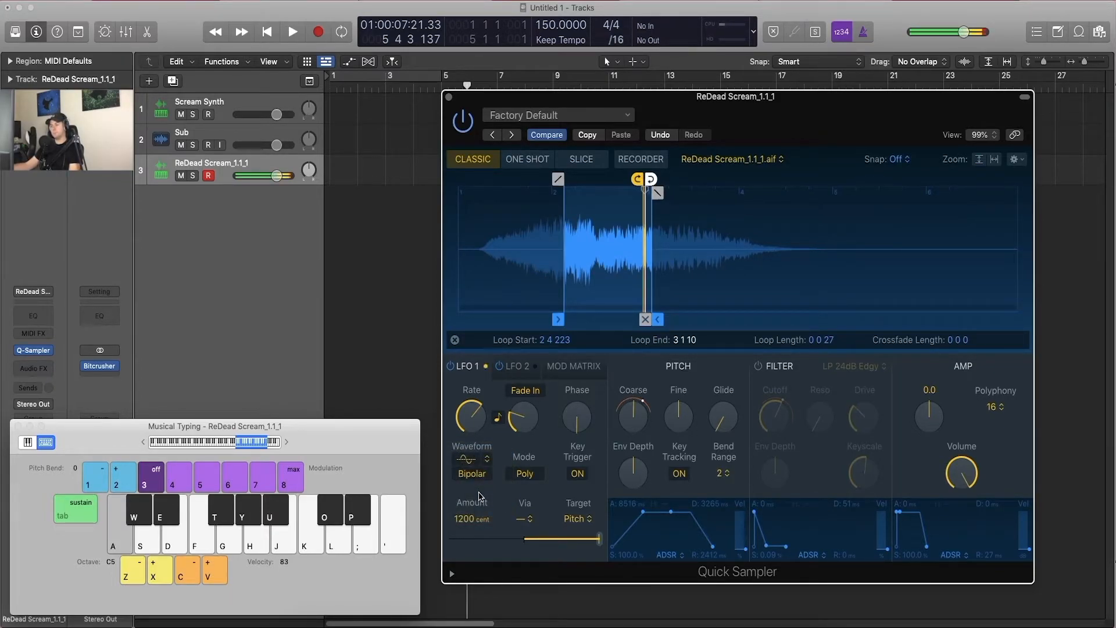
left_click(478, 477)
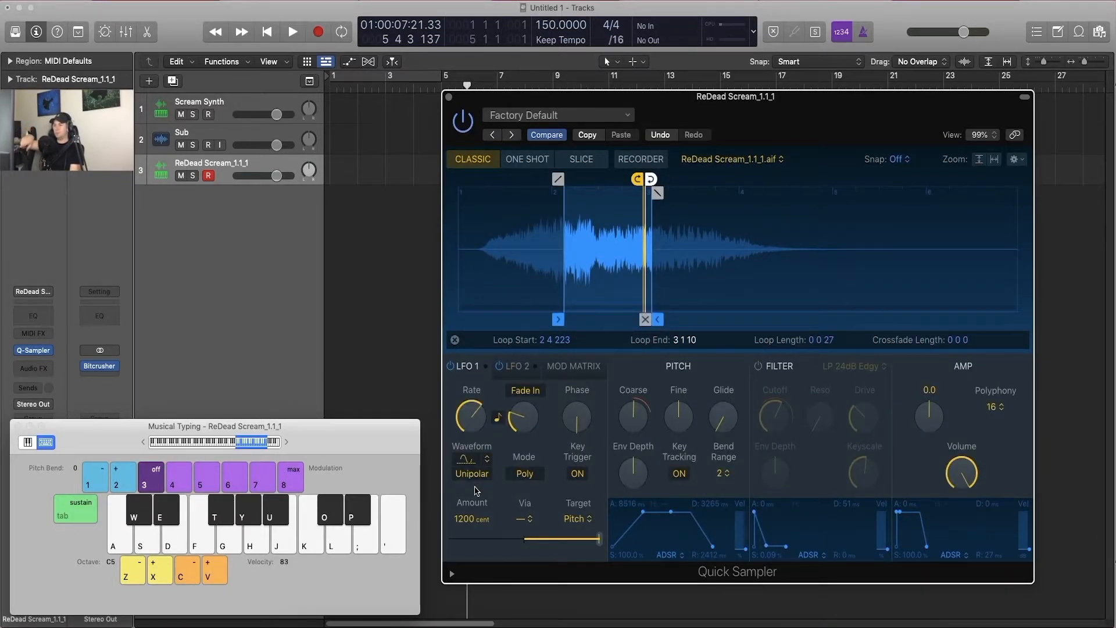
Step: Set the LFO 1 waveform to Saw, auditioning C5 before and after the change
key("a")
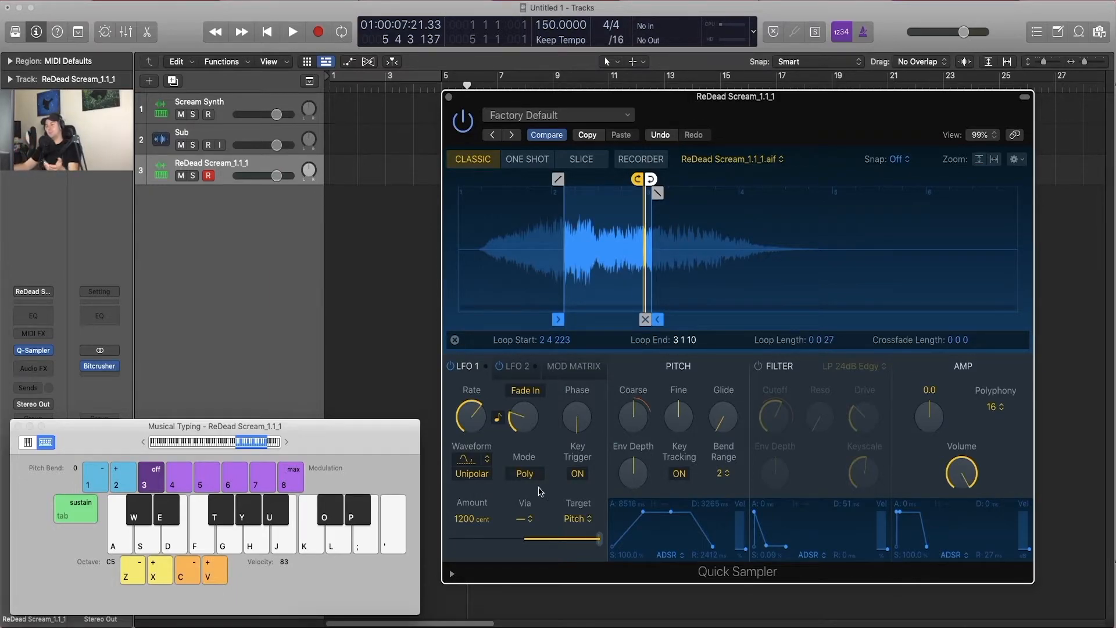
key("a")
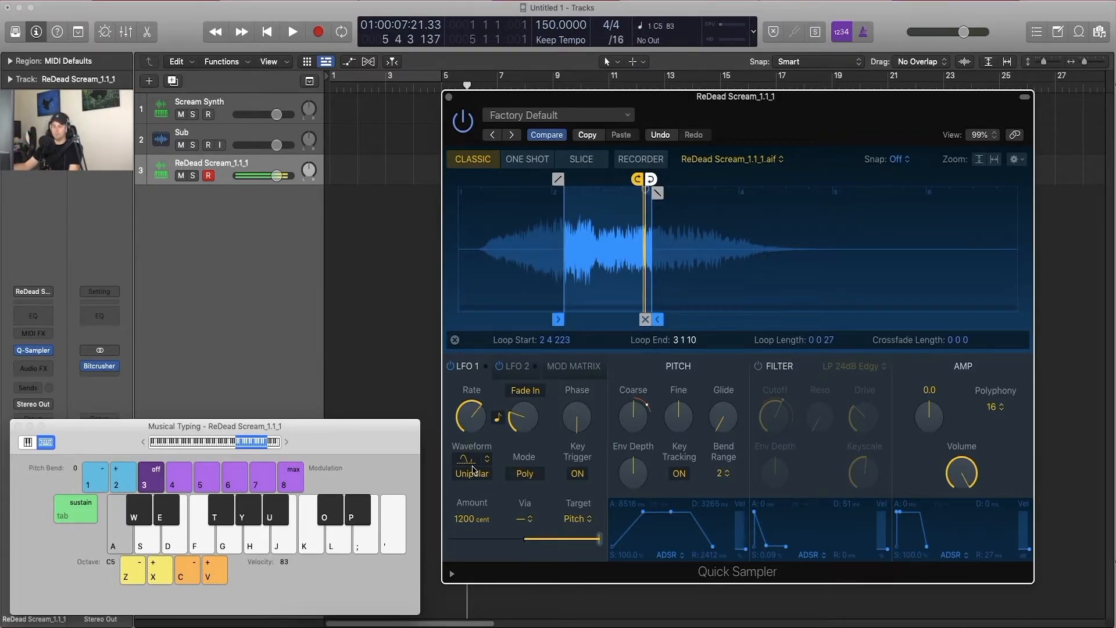
left_click(471, 462)
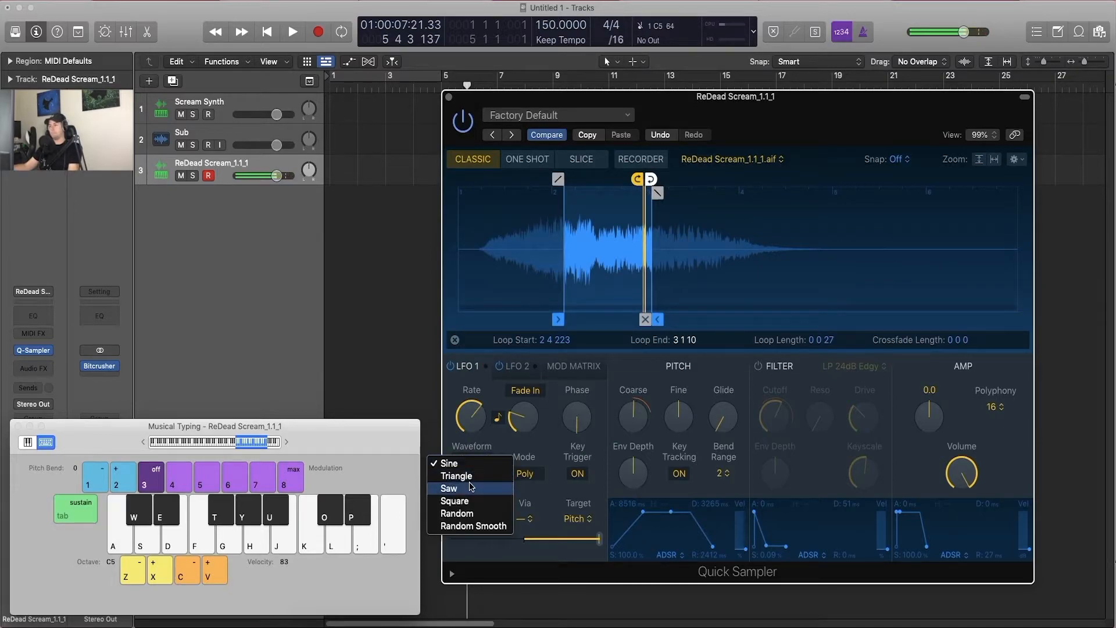
left_click(470, 488)
key("a")
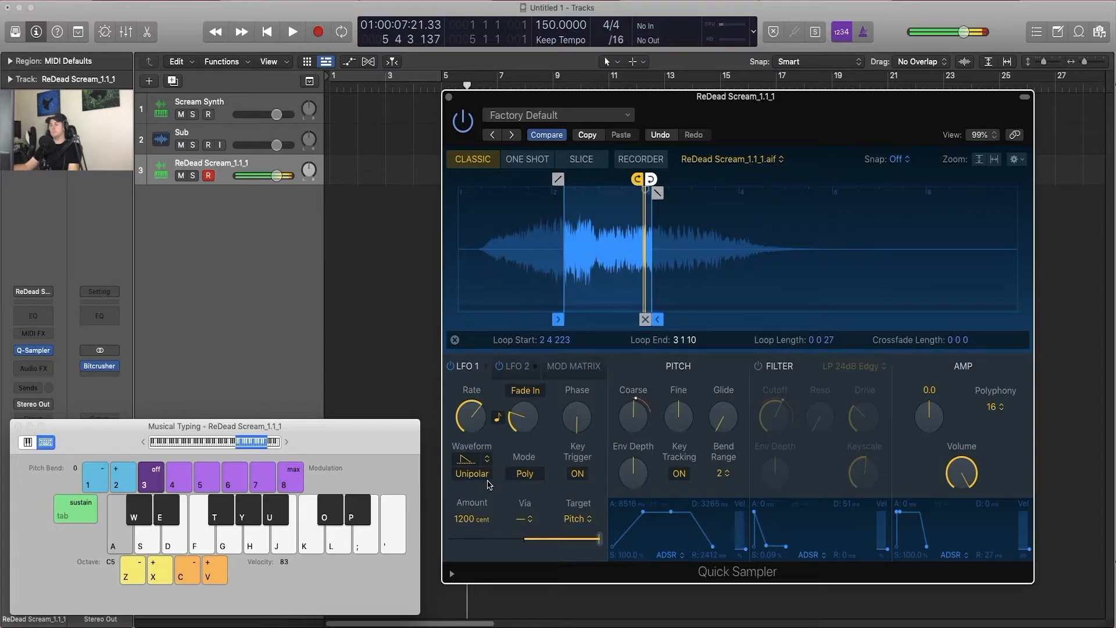
key("a")
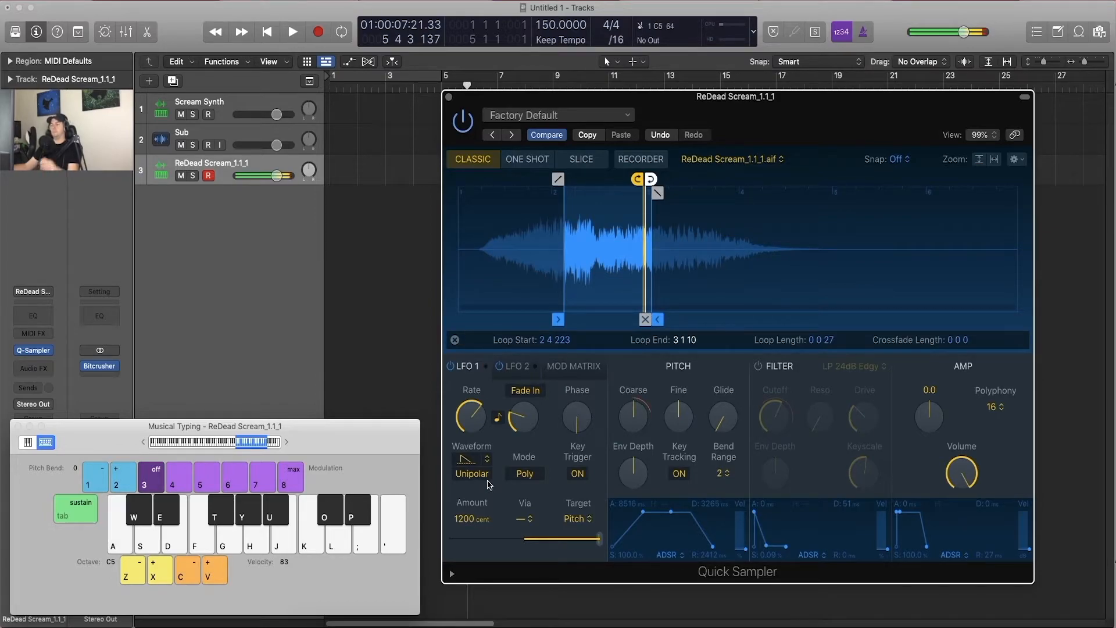
Step: Examine the modulation targets available for the Velocity source in the Mod Matrix
left_click(555, 365)
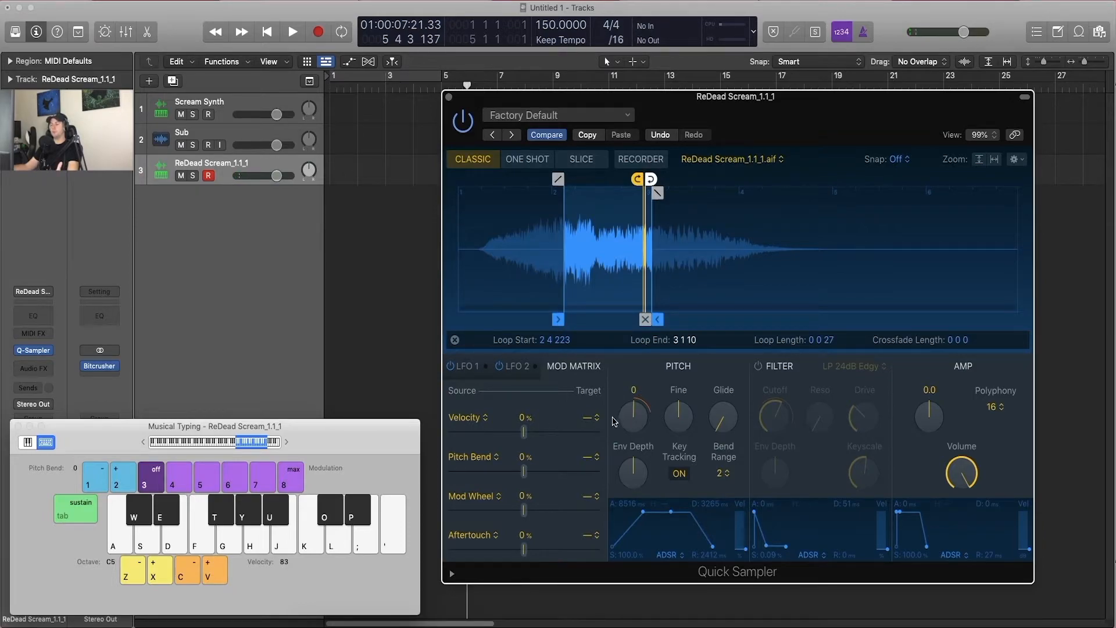
left_click(592, 417)
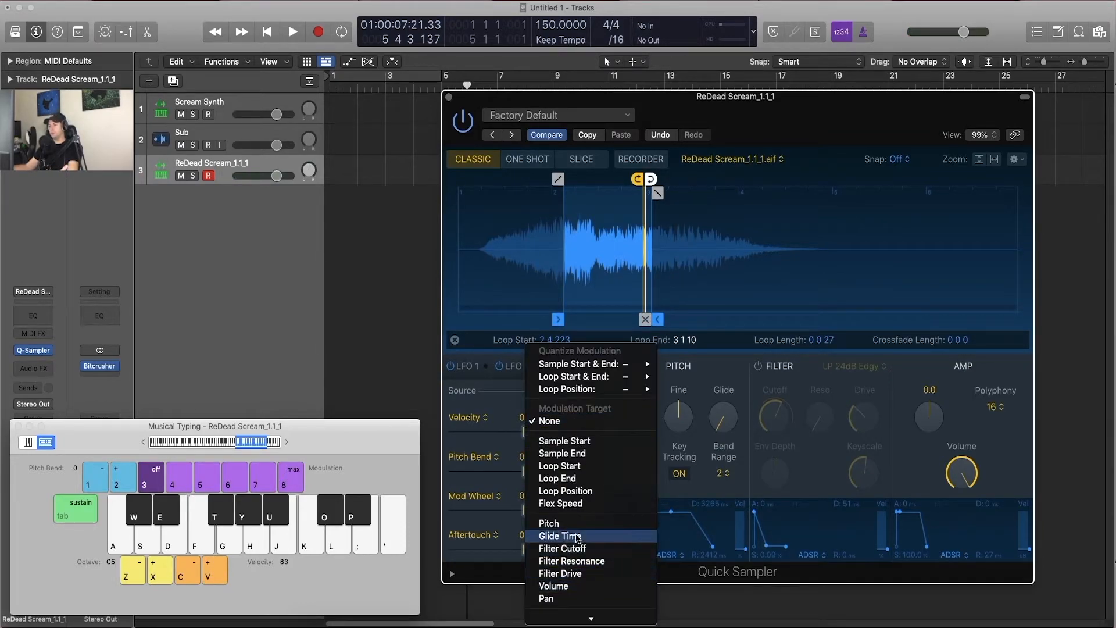
left_click(474, 401)
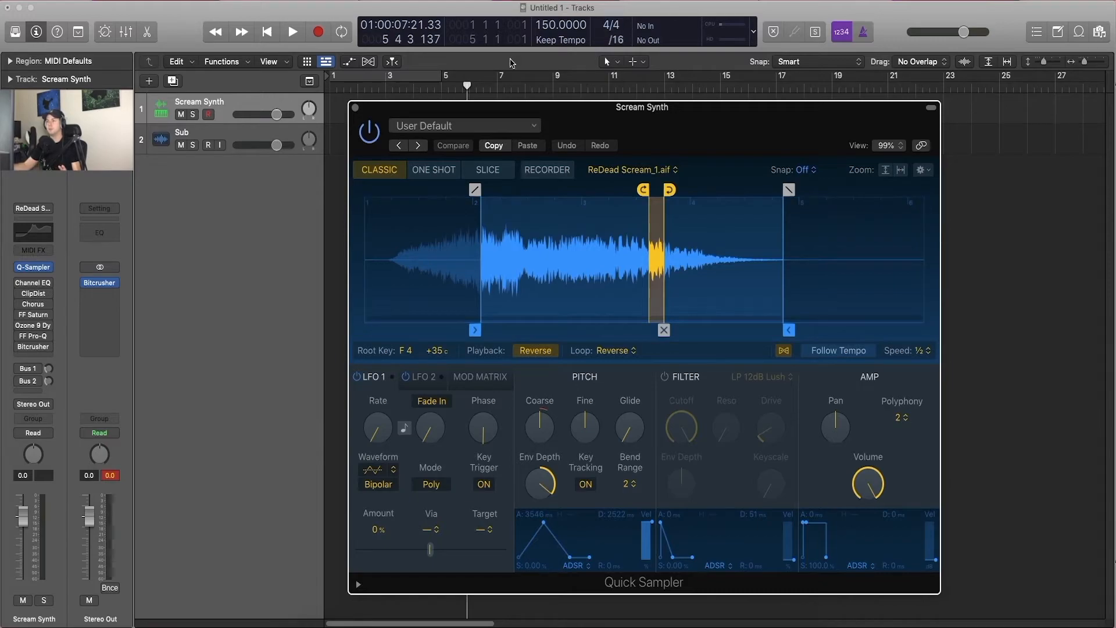
Step: Place the Musical Typing keyboard beside the Scream Synth sampler window and audition notes with it
left_click(490, 125)
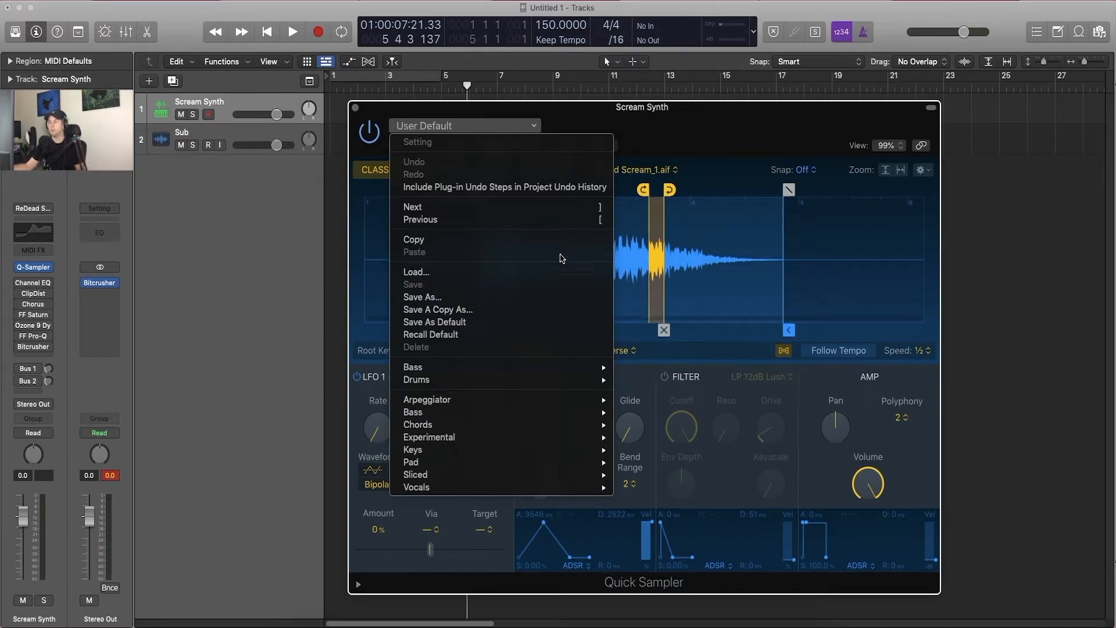
left_click(657, 177)
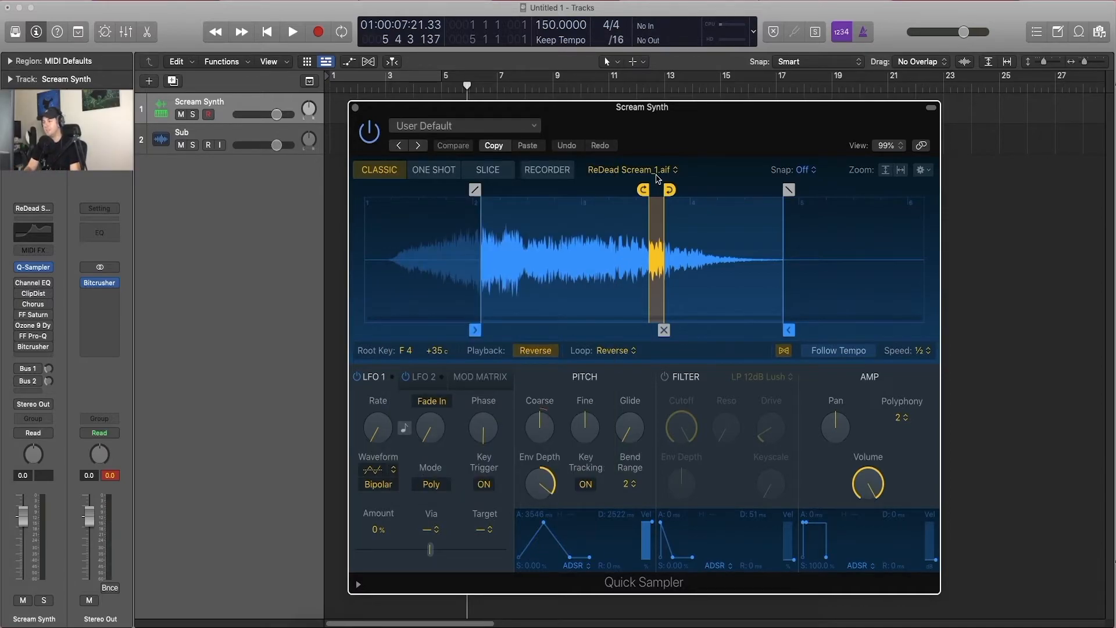
key("super+k")
left_click_drag(703, 378, 348, 394)
left_click_drag(722, 126, 839, 110)
left_click_drag(373, 379, 403, 374)
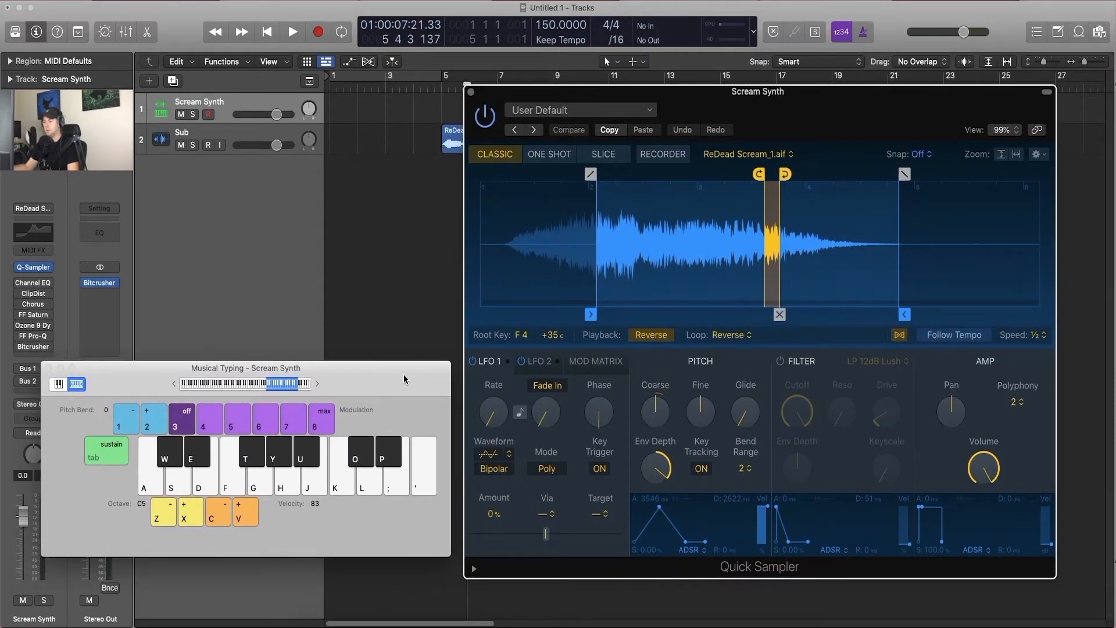
key("a")
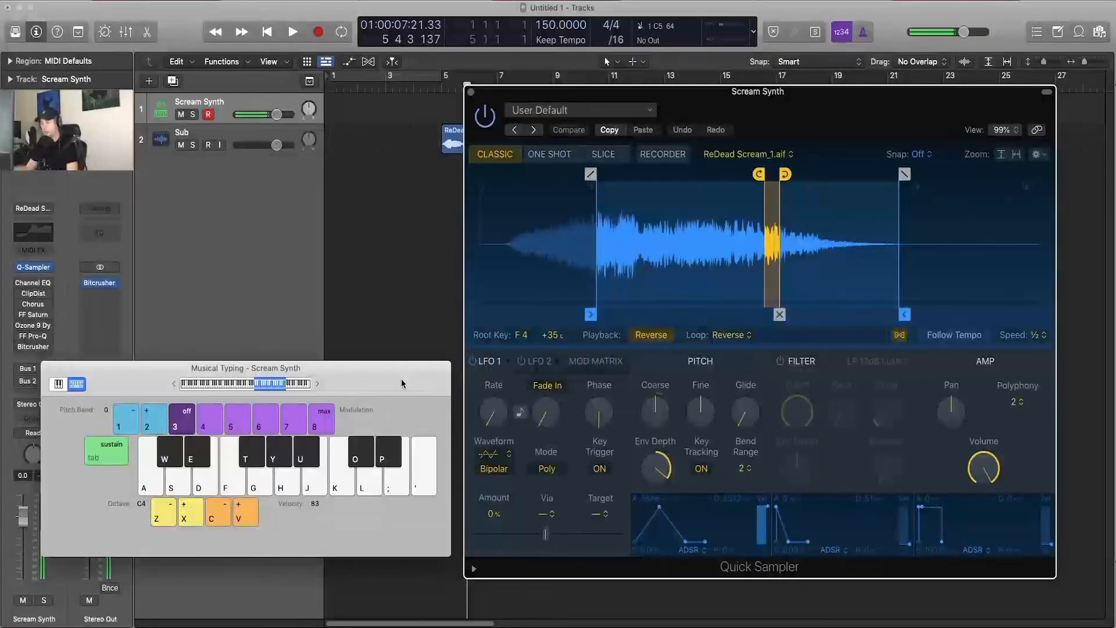
key("a")
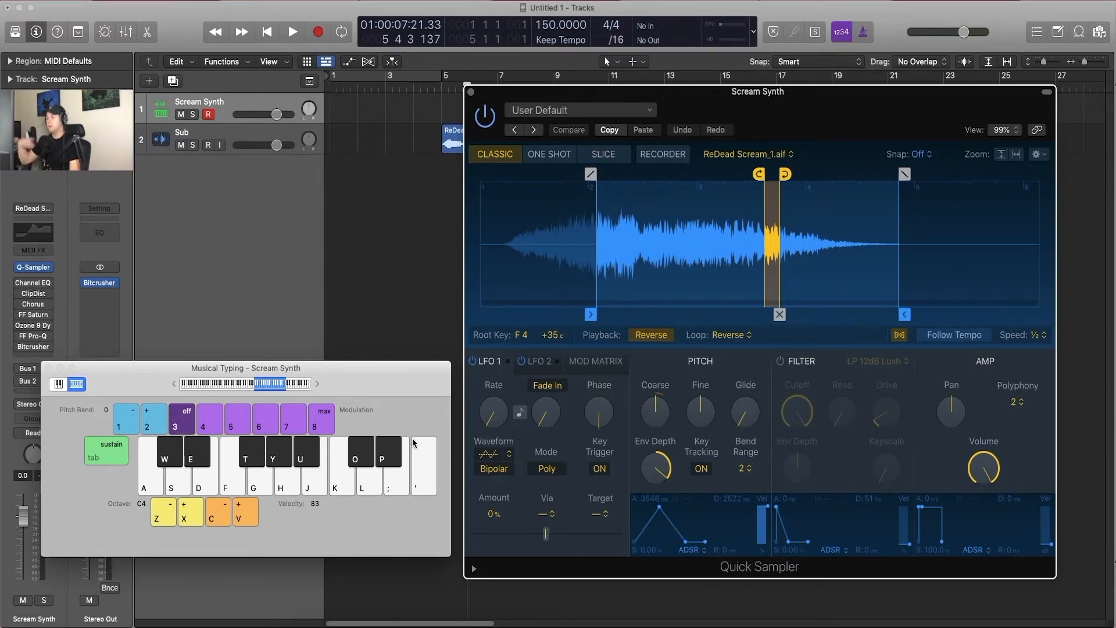
key("f")
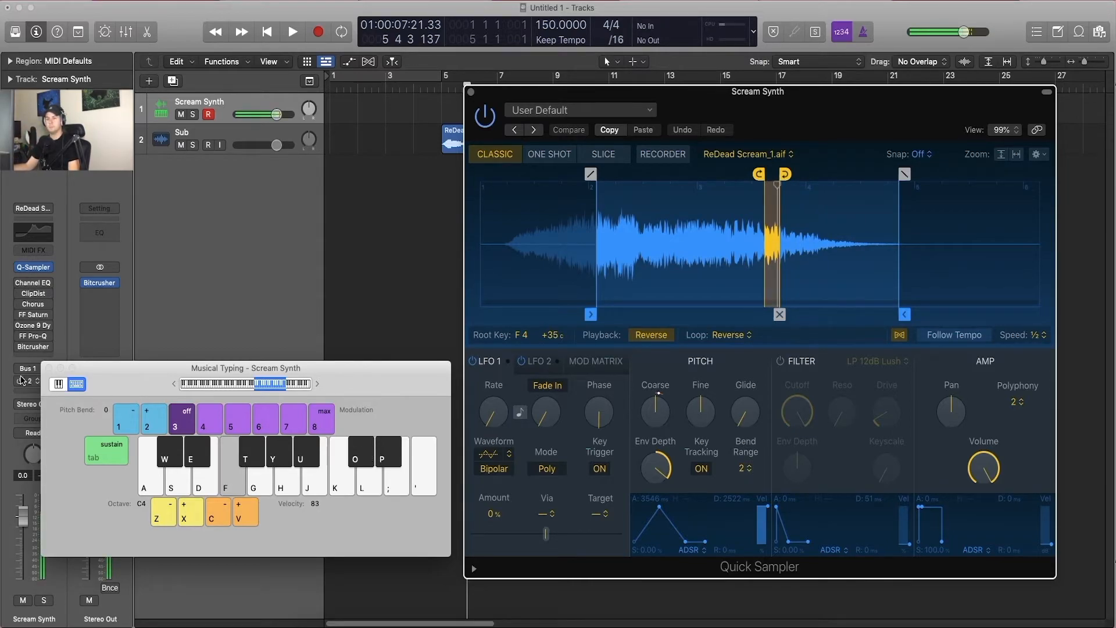
Step: Enable Clip Distortion on the Scream Synth channel and show its settings together with the Musical Typing keyboard
left_click(49, 367)
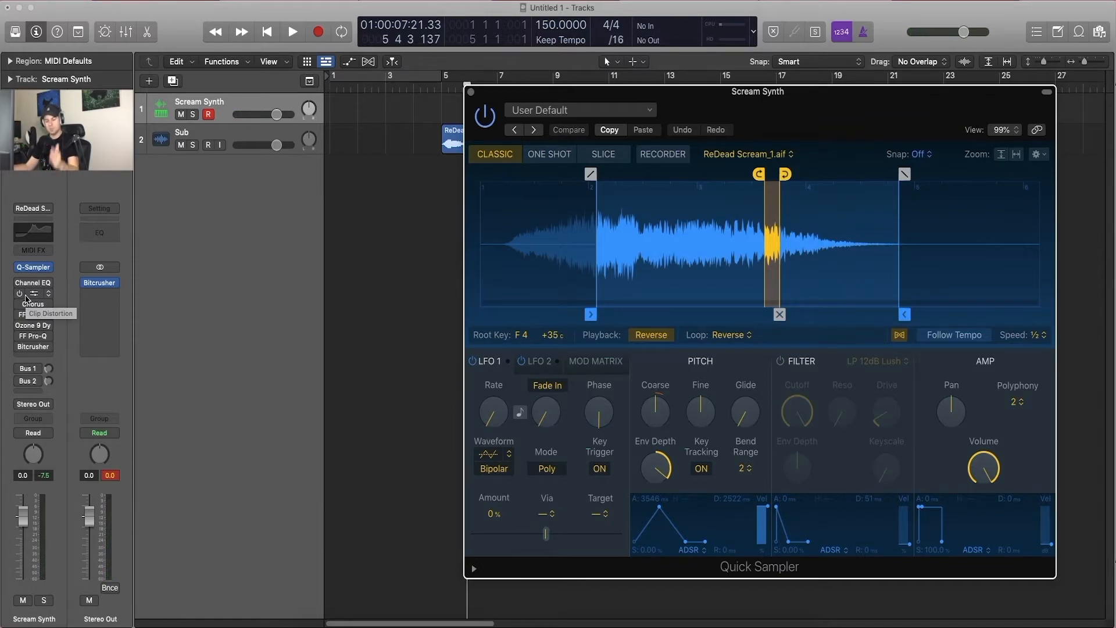
left_click(20, 295)
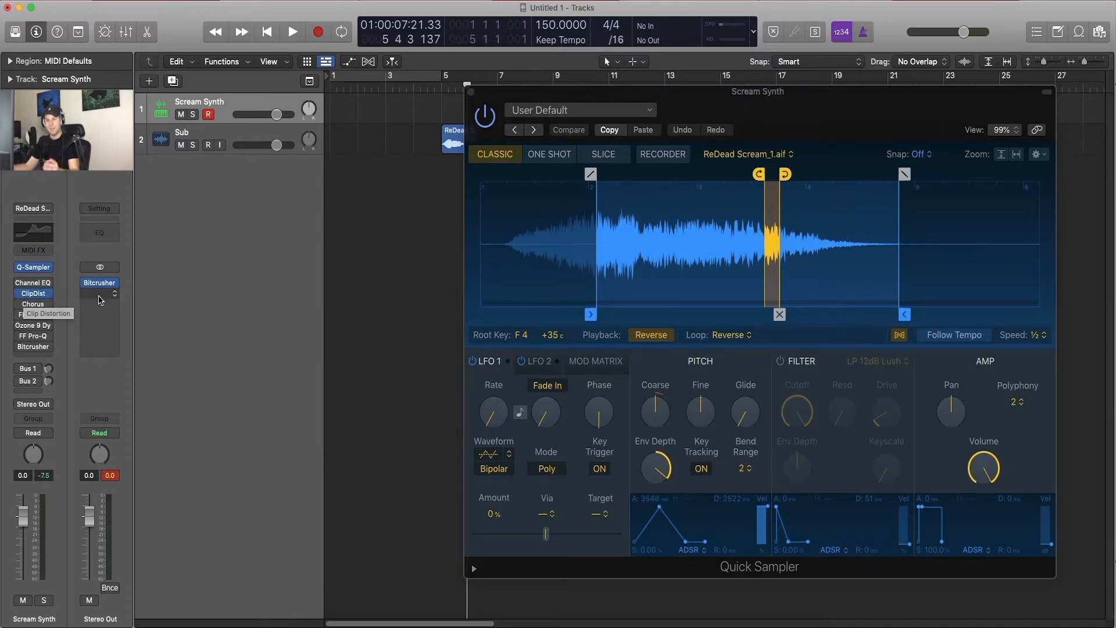
left_click(36, 294)
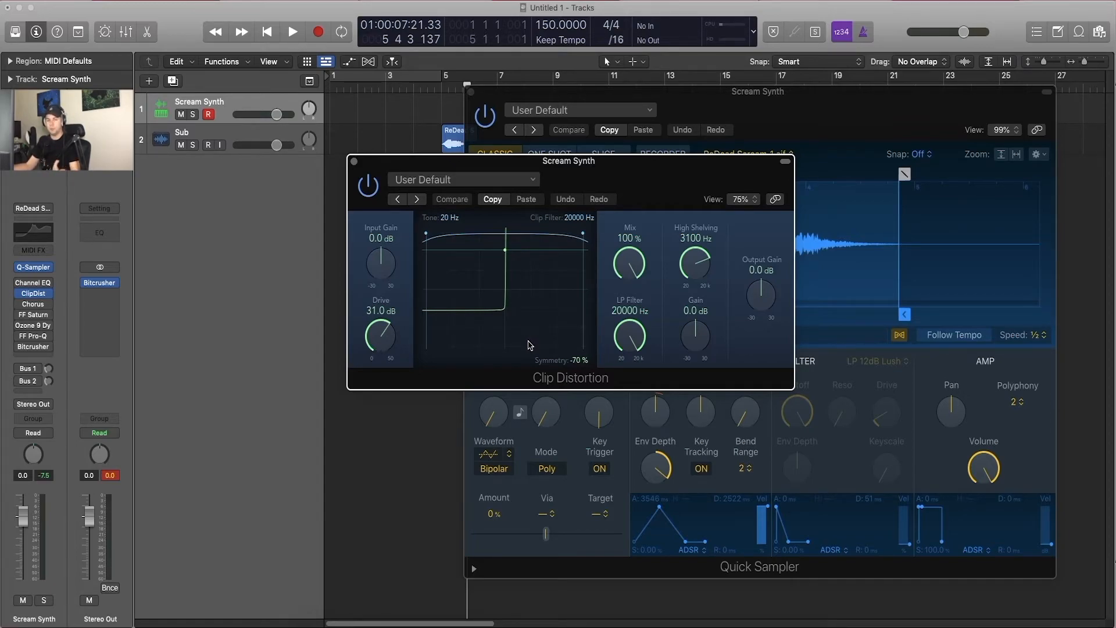
key("super+k")
left_click_drag(343, 376, 347, 406)
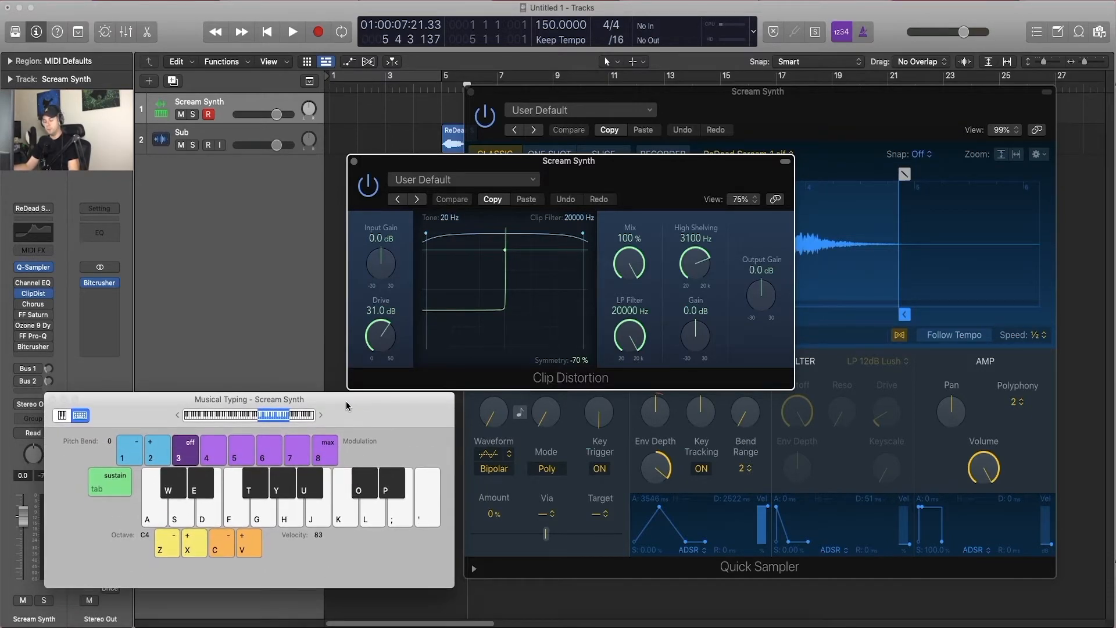
Step: Audition C5, C4 and C3 through the Clip Distortion, return to octave C4, and close the effect's window
key("k")
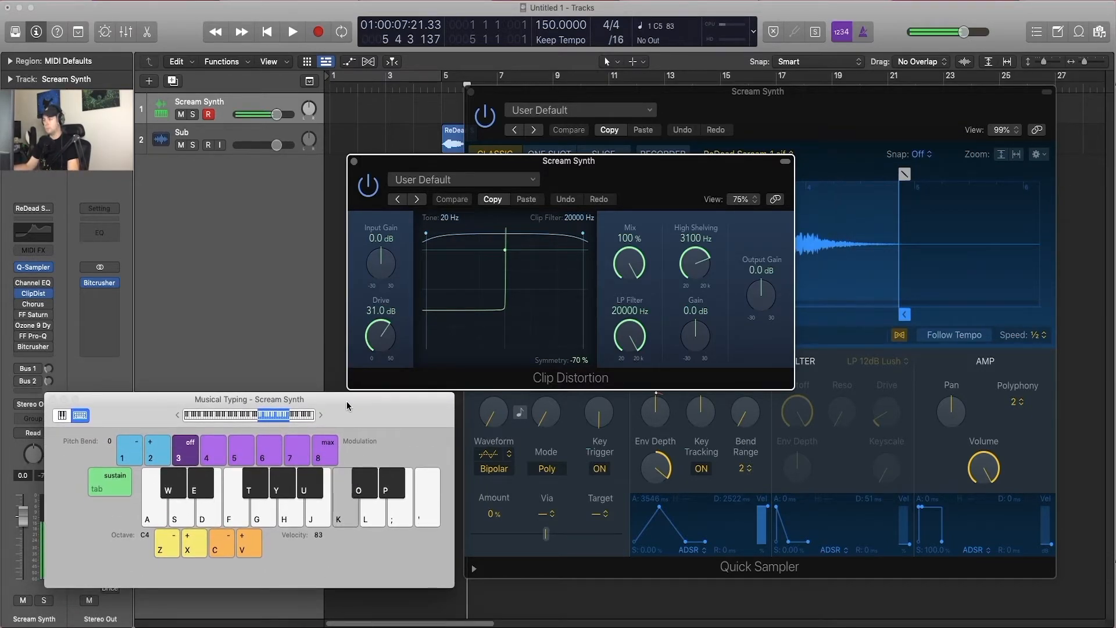
key("a")
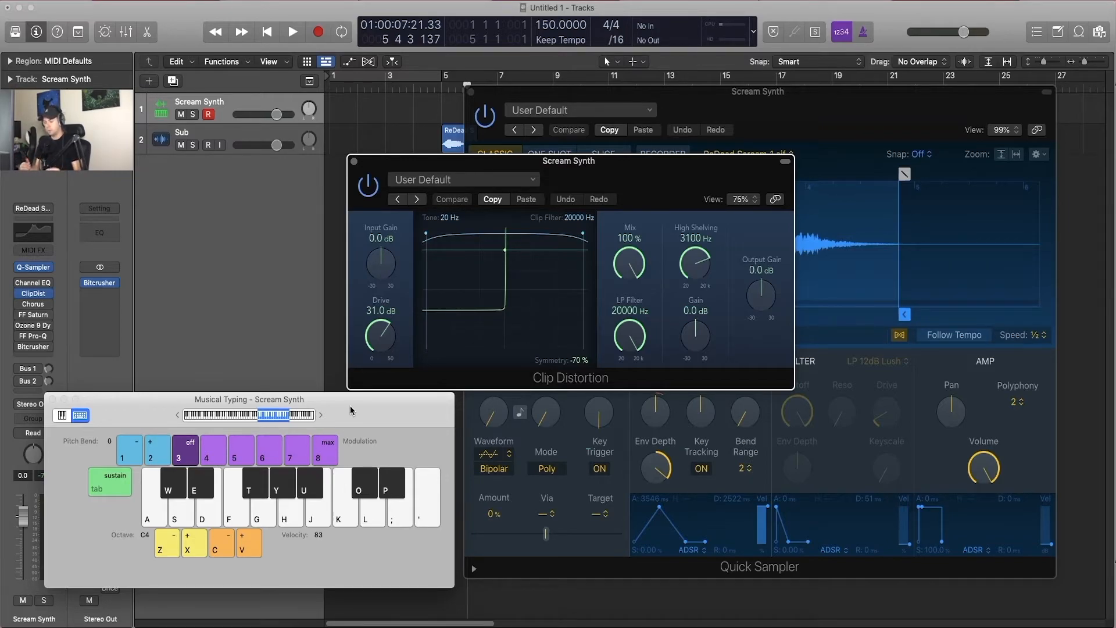
key("a")
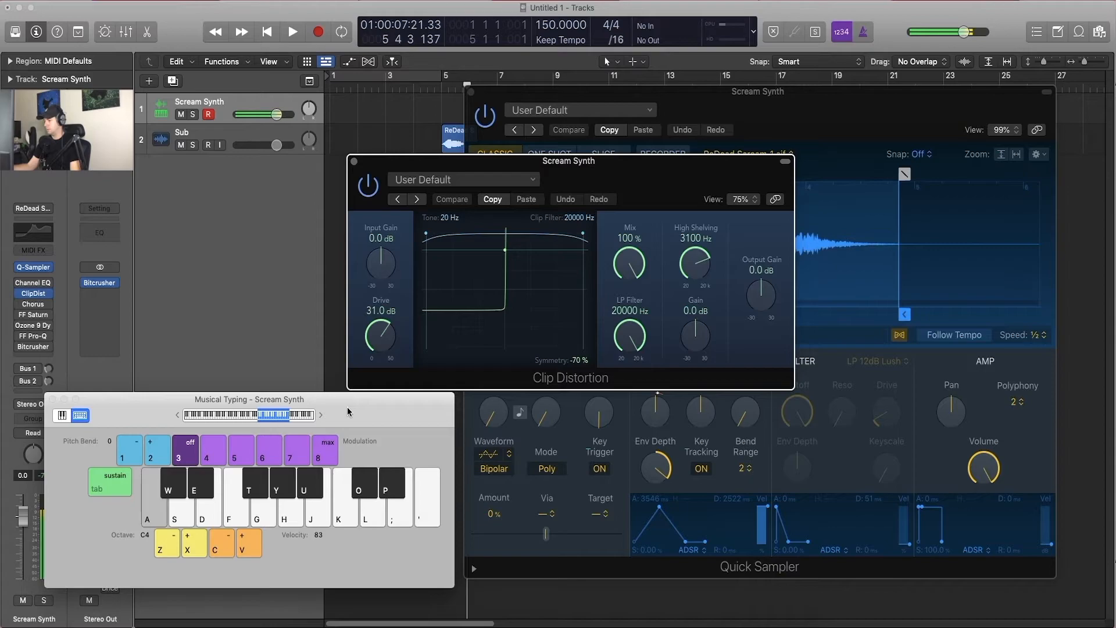
key("z")
key("a")
key("x")
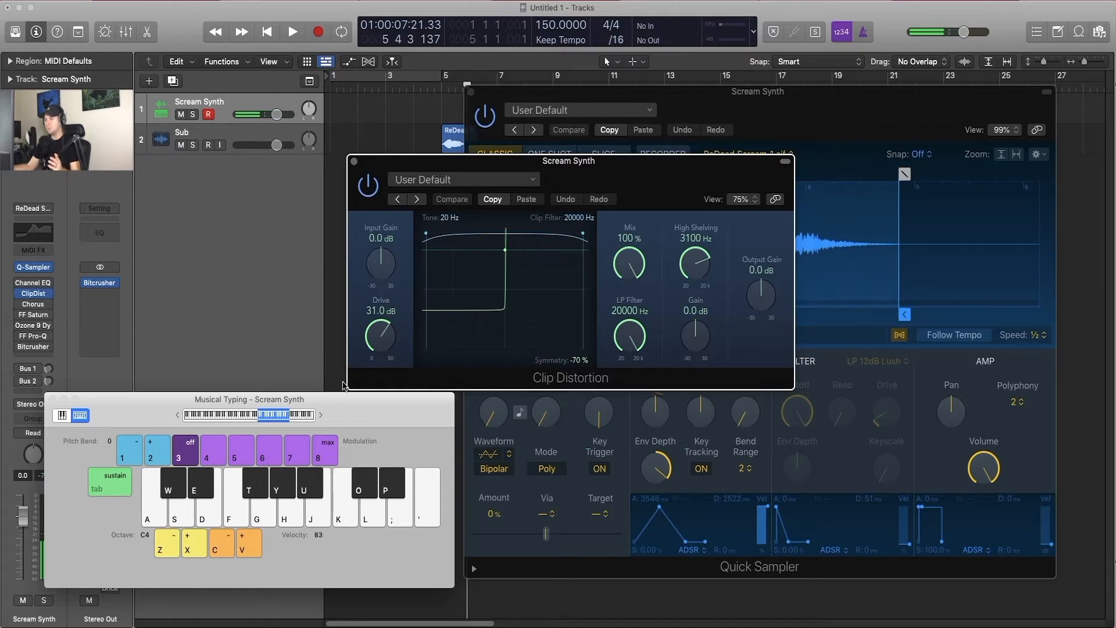
left_click(354, 161)
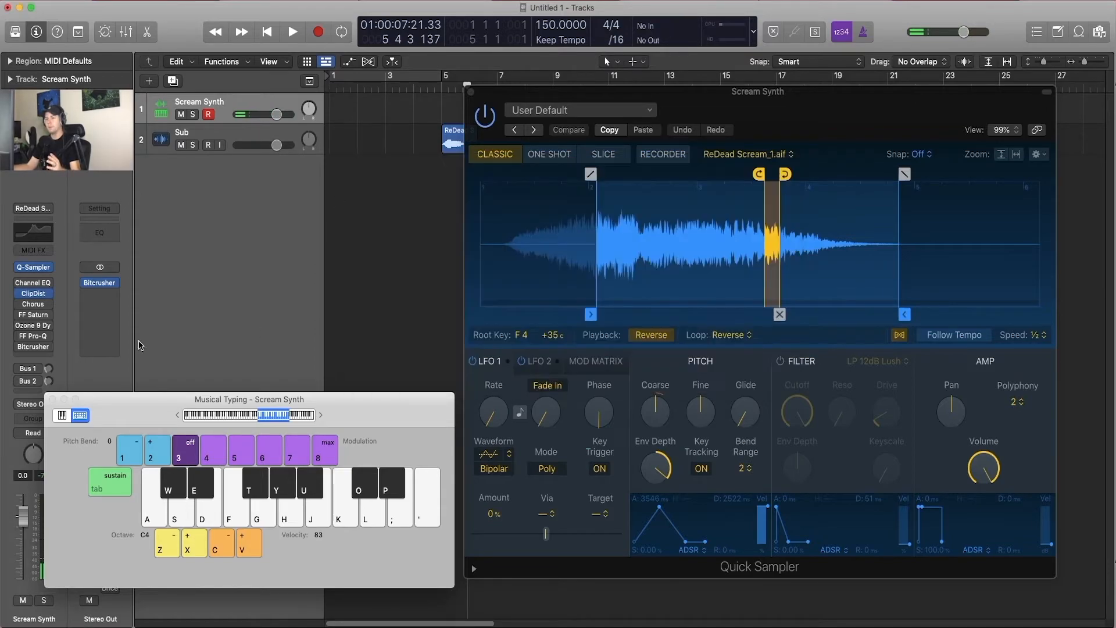
Step: Enable and open the Channel EQ on Scream Synth, and turn off all of its active bands
left_click(33, 283)
left_click_drag(802, 193, 600, 129)
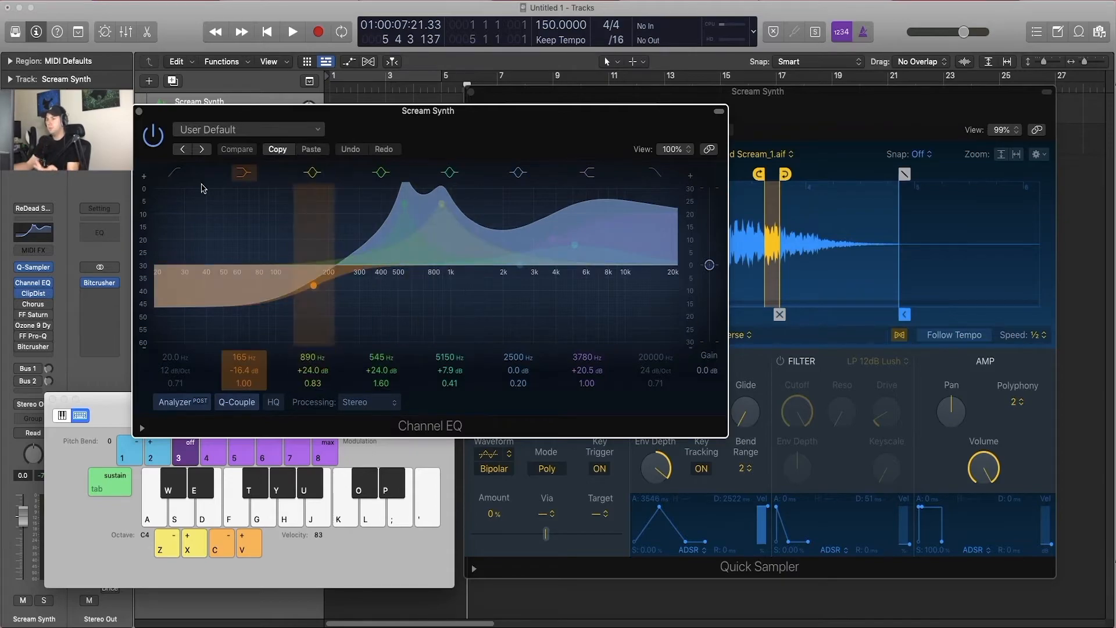
left_click(245, 174)
left_click(308, 173)
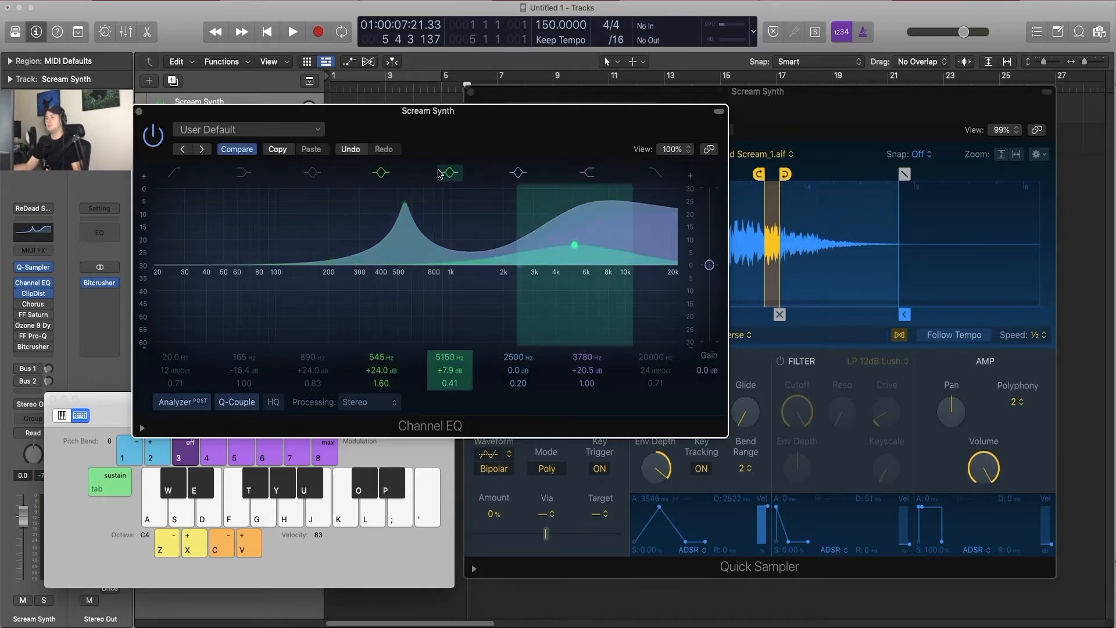
left_click(442, 173)
left_click(381, 172)
left_click(518, 173)
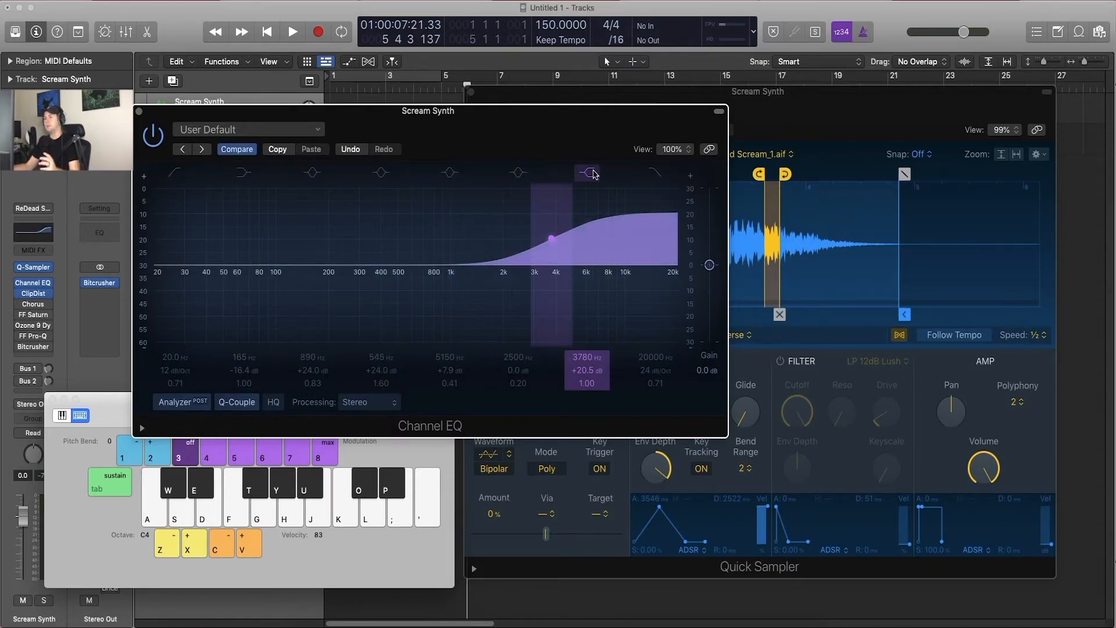
left_click(589, 173)
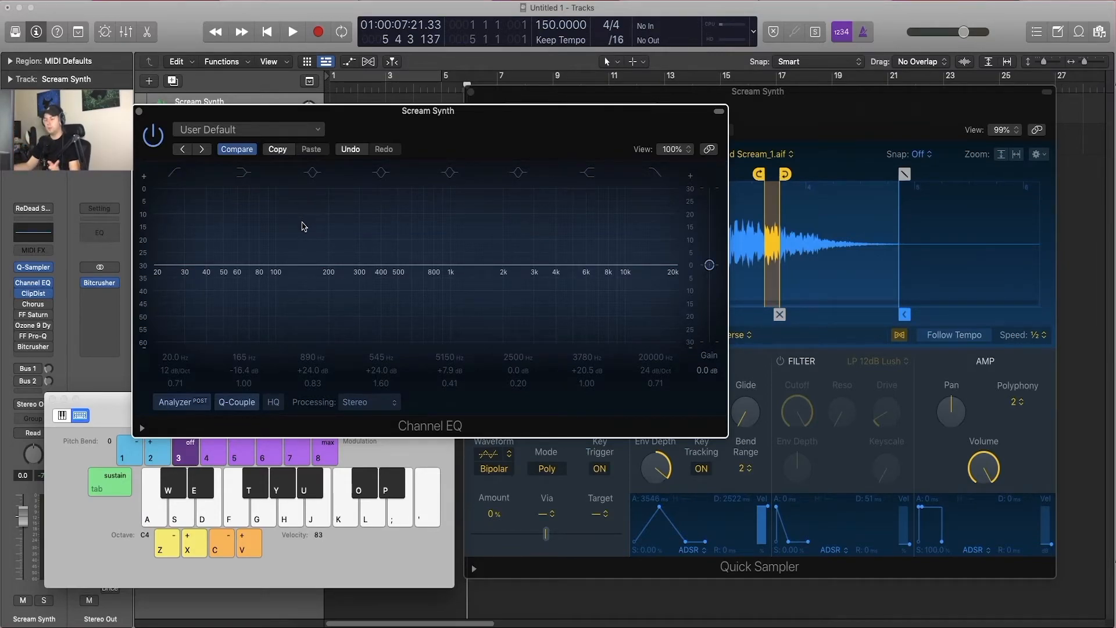
Step: Switch the EQ's 165 Hz low shelf on and off while auditioning D4, and leave it on
key("s")
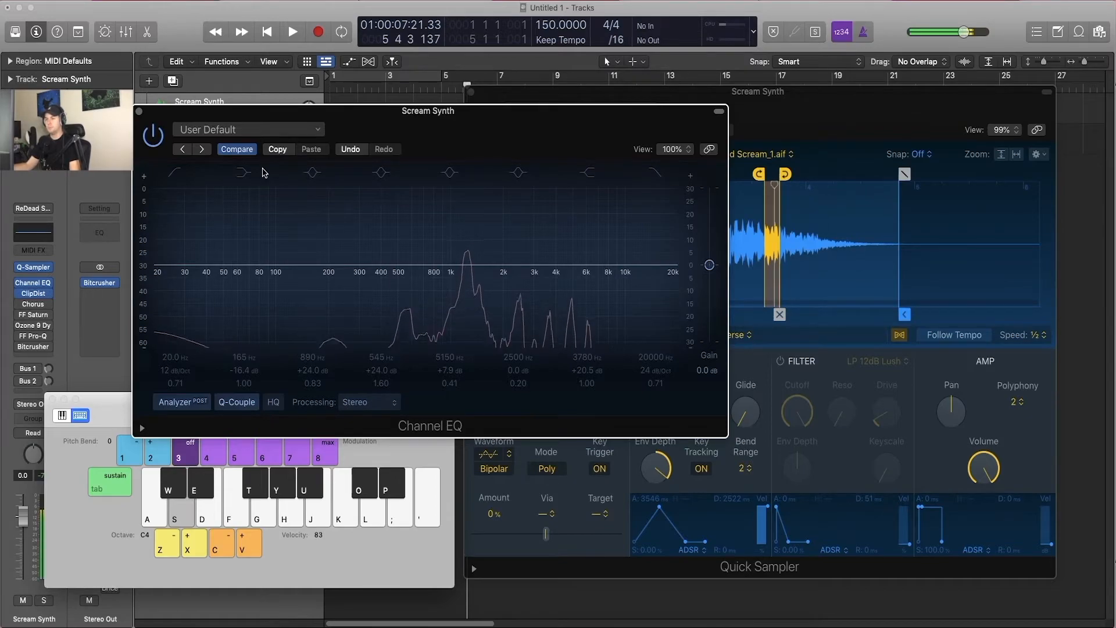
left_click(248, 174)
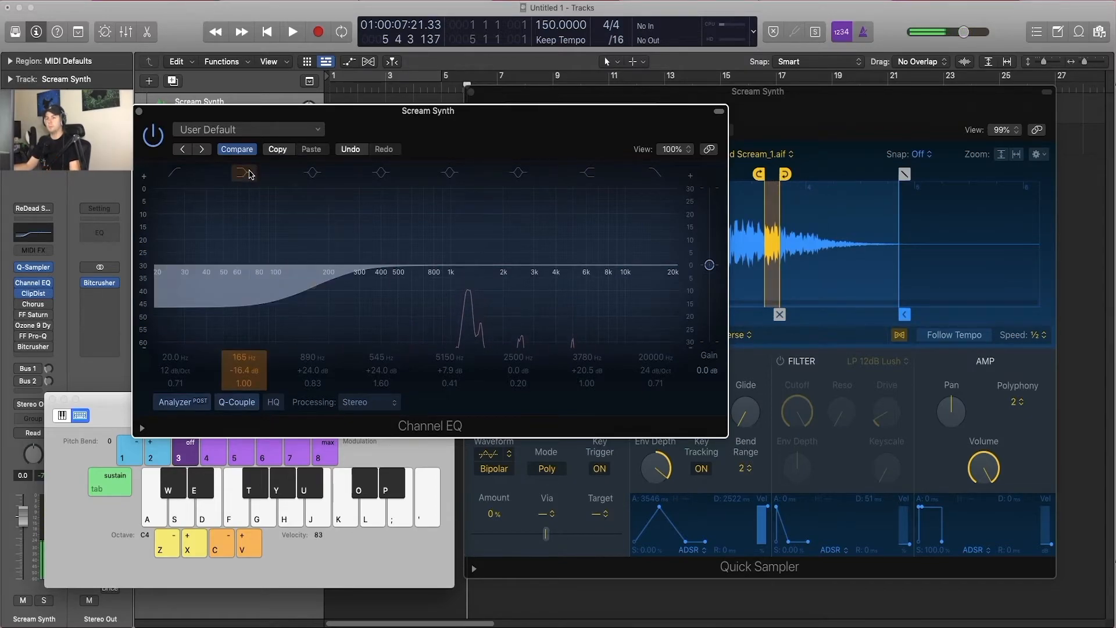
key("s")
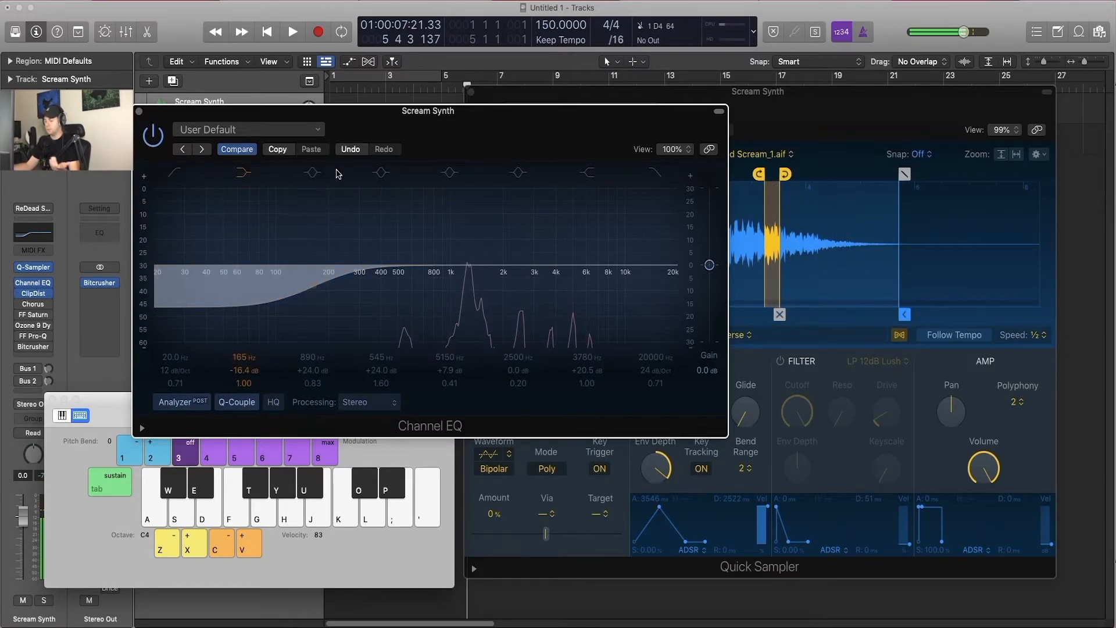
key("s")
left_click(240, 174)
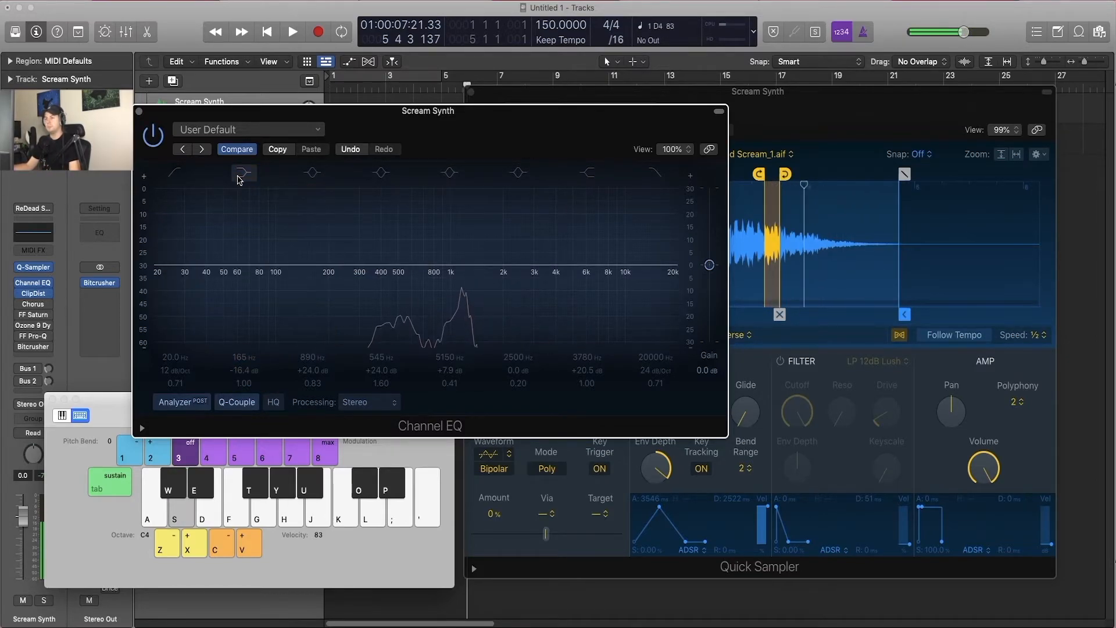
left_click(241, 174)
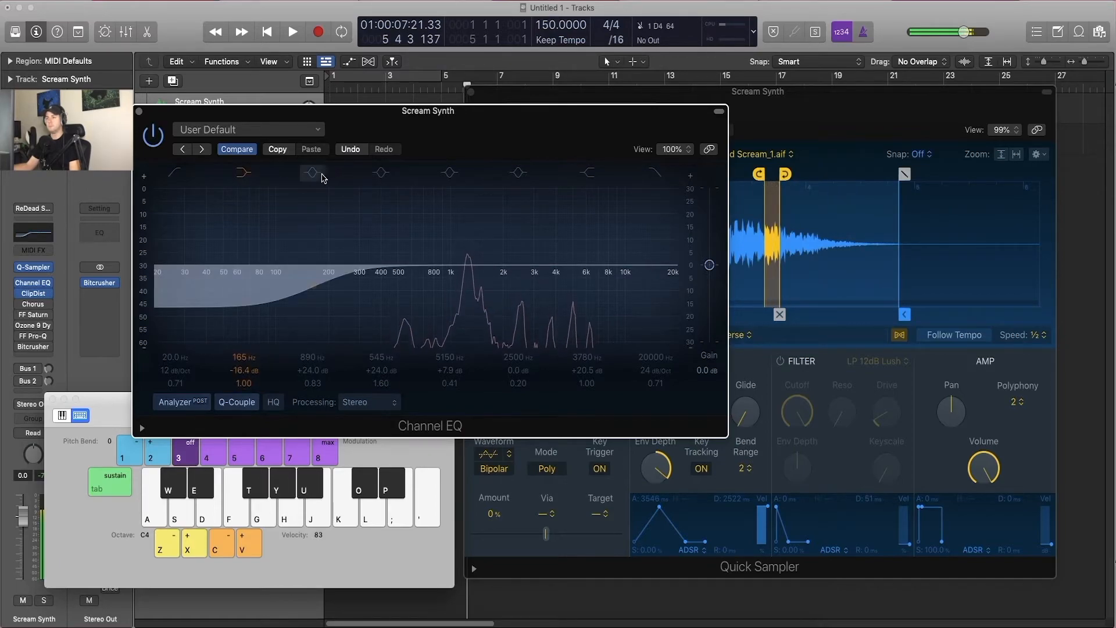
Step: Turn on the EQ's 890 Hz and 545 Hz boost bands, auditioning D4 between them
left_click(323, 177)
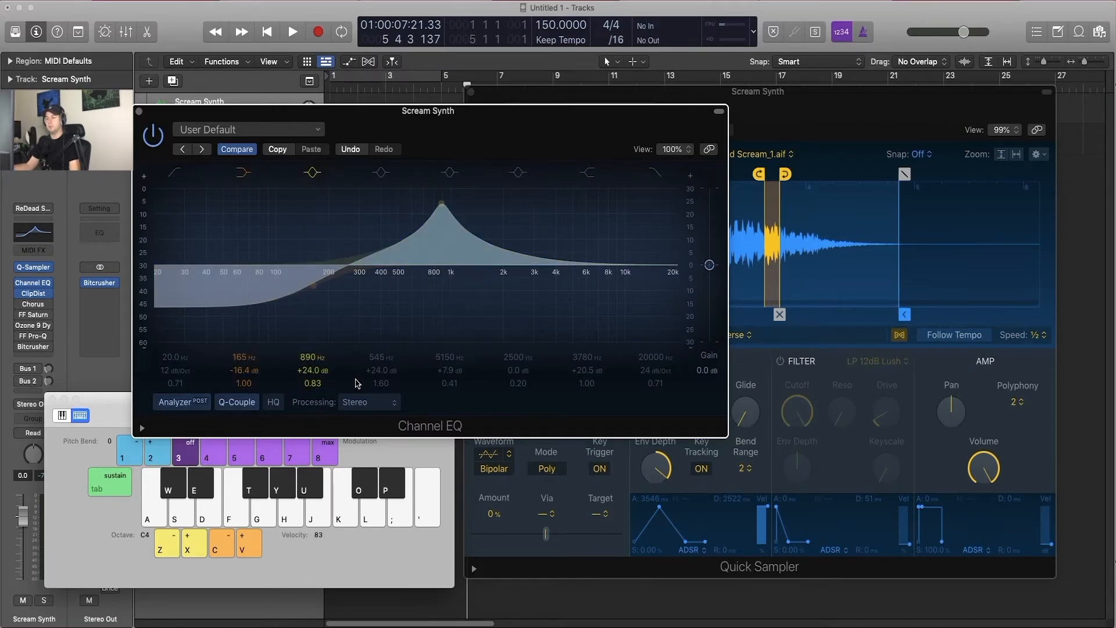
key("s")
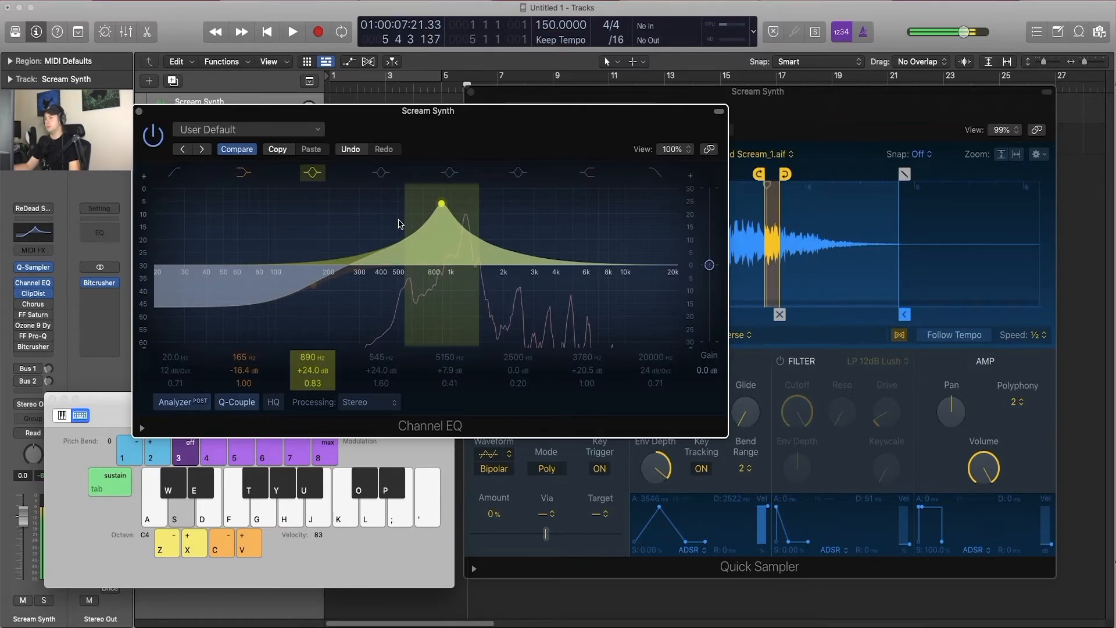
left_click(381, 175)
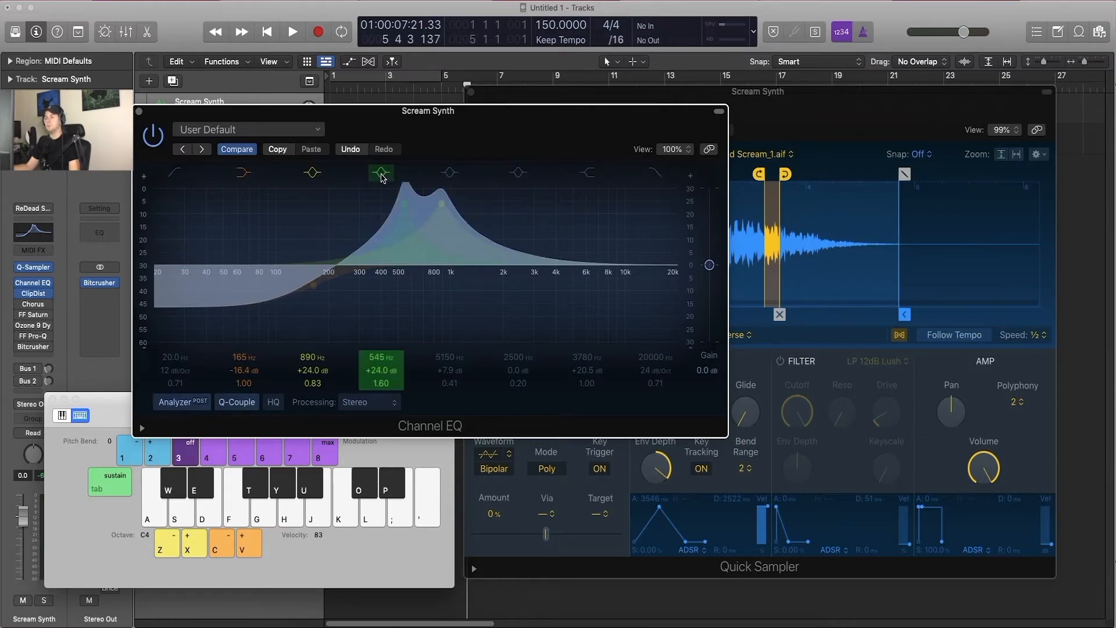
Step: Turn on the EQ's 5150 Hz, 2500 Hz and 3780 Hz bands while auditioning D4, and close the Channel EQ
key("s")
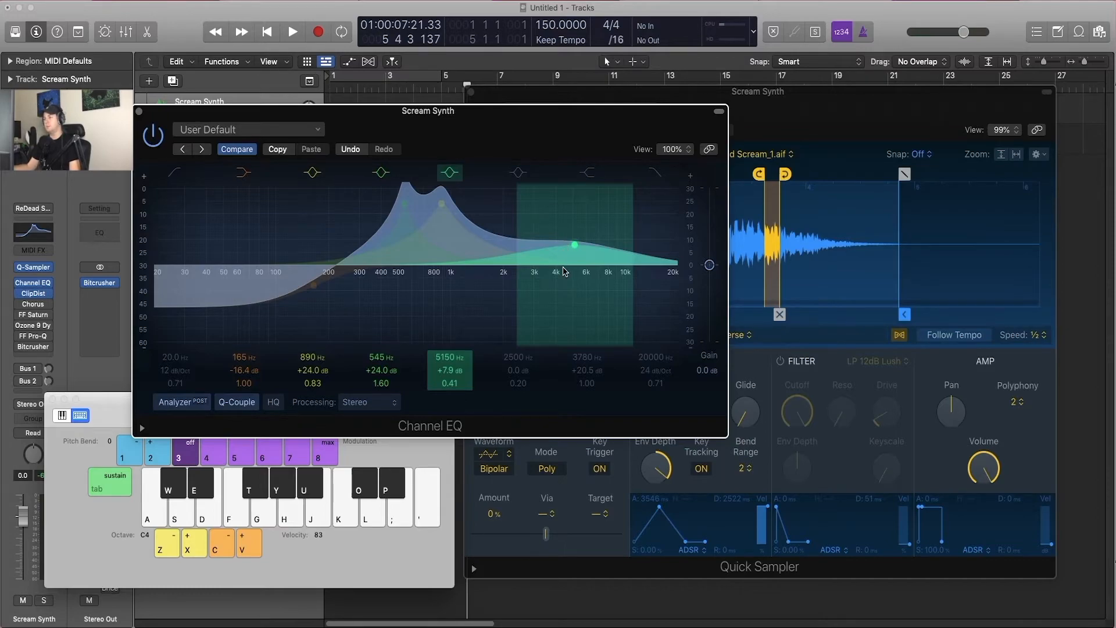
key("w")
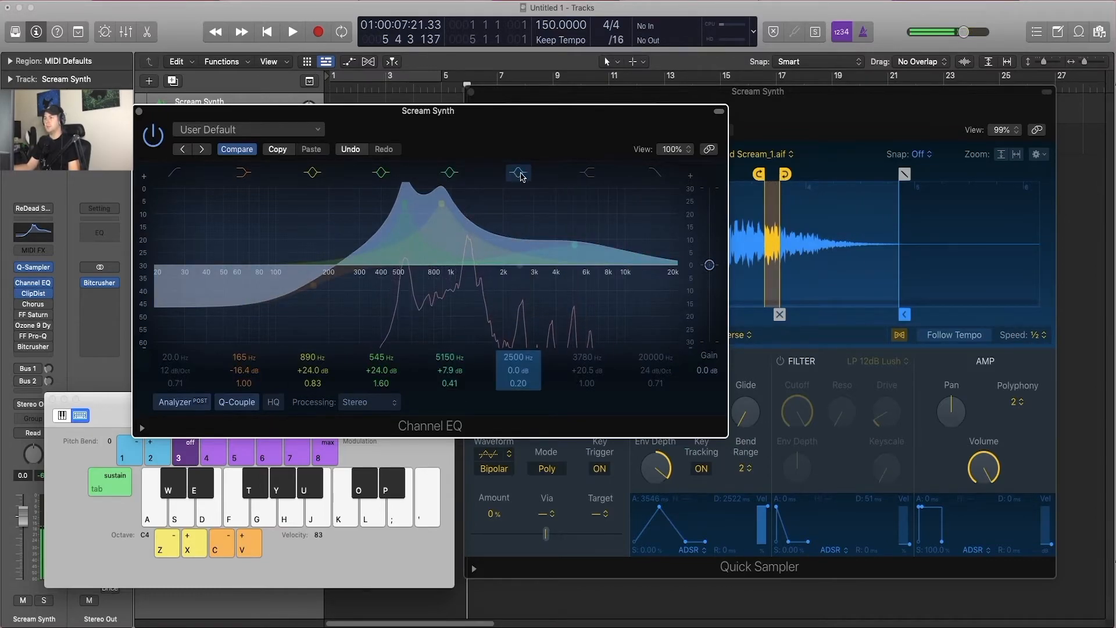
left_click(587, 172)
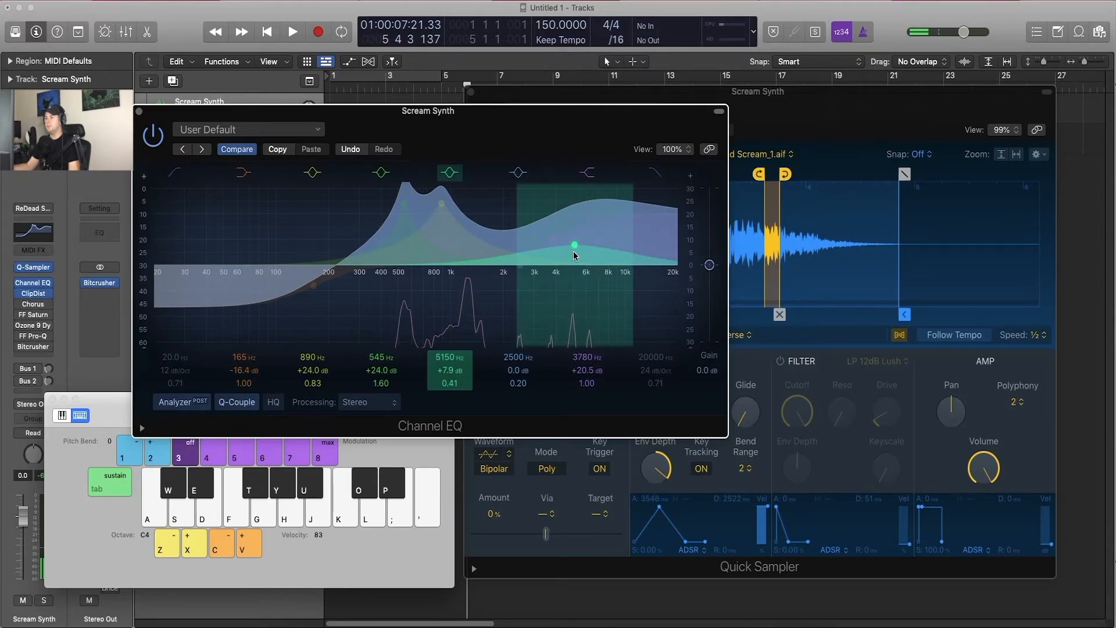
key("s")
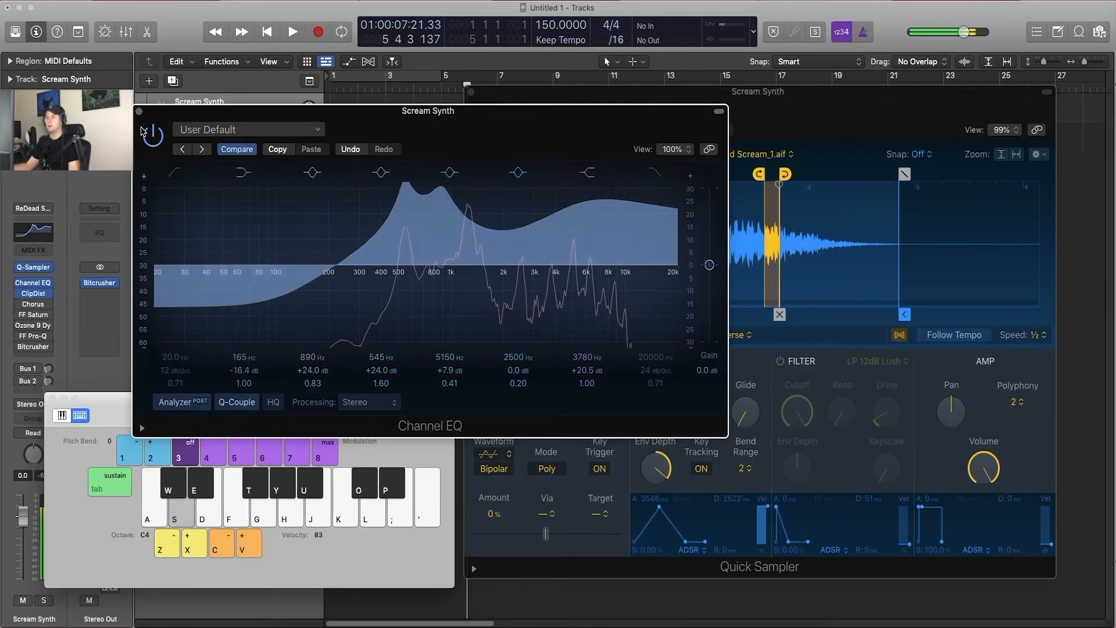
left_click(139, 111)
Step: Enable and open the Chorus on Scream Synth, and audition D4, C3 and C4 through it
left_click(29, 304)
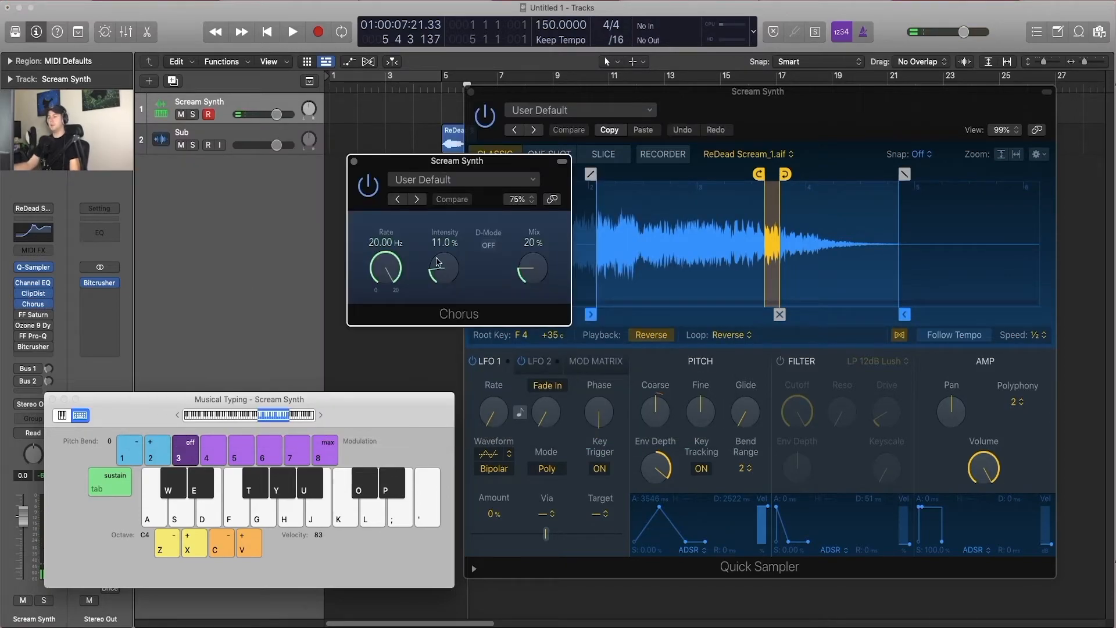
left_click_drag(491, 164, 616, 184)
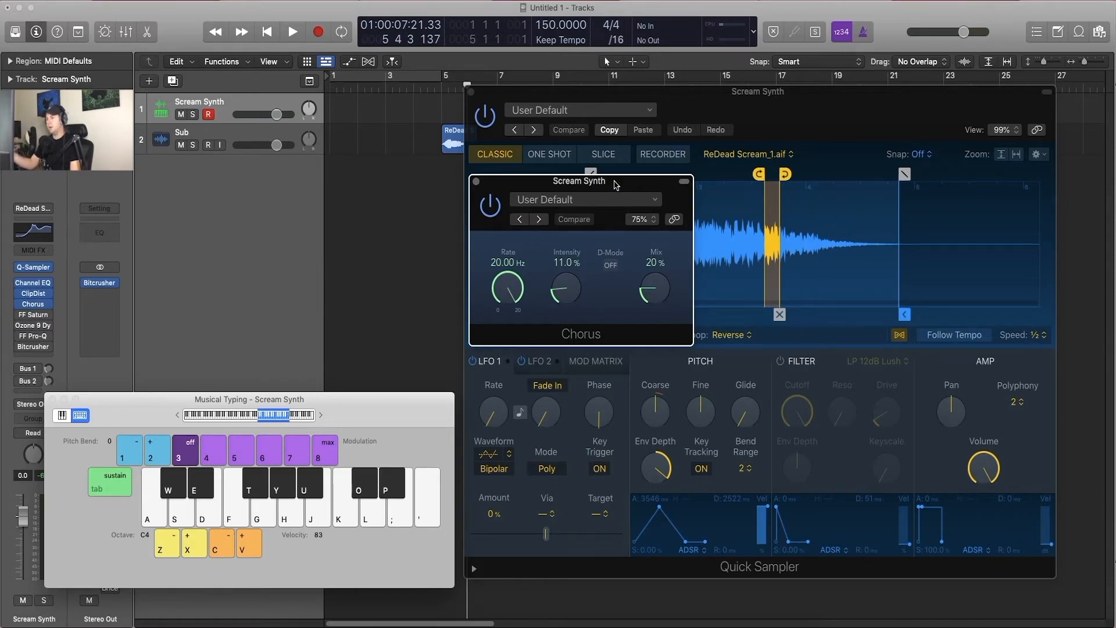
key("s")
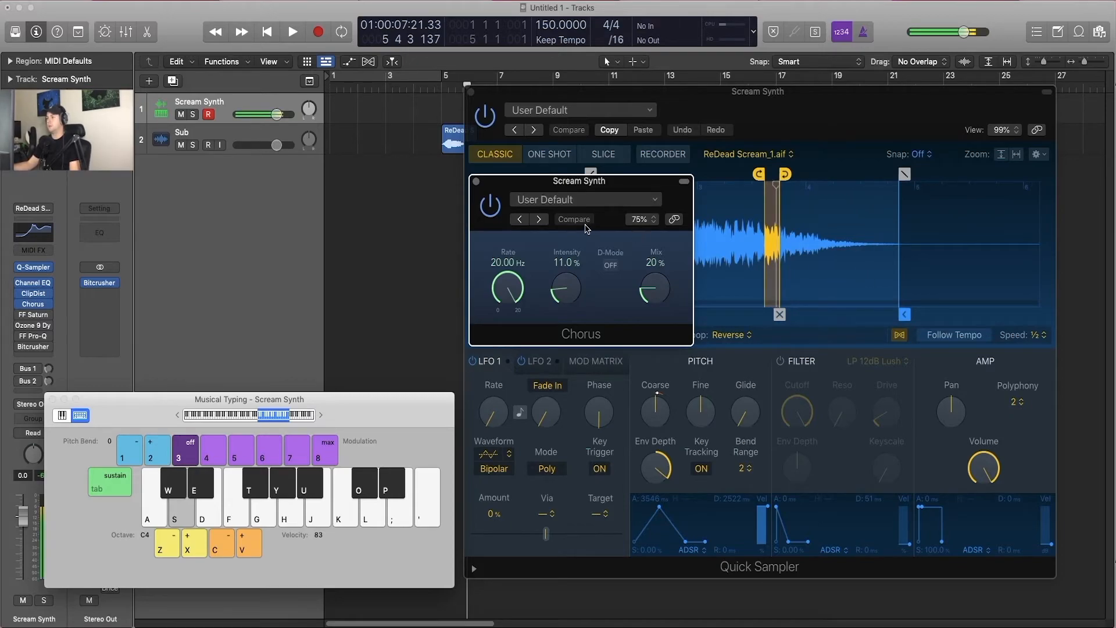
key("z")
key("a")
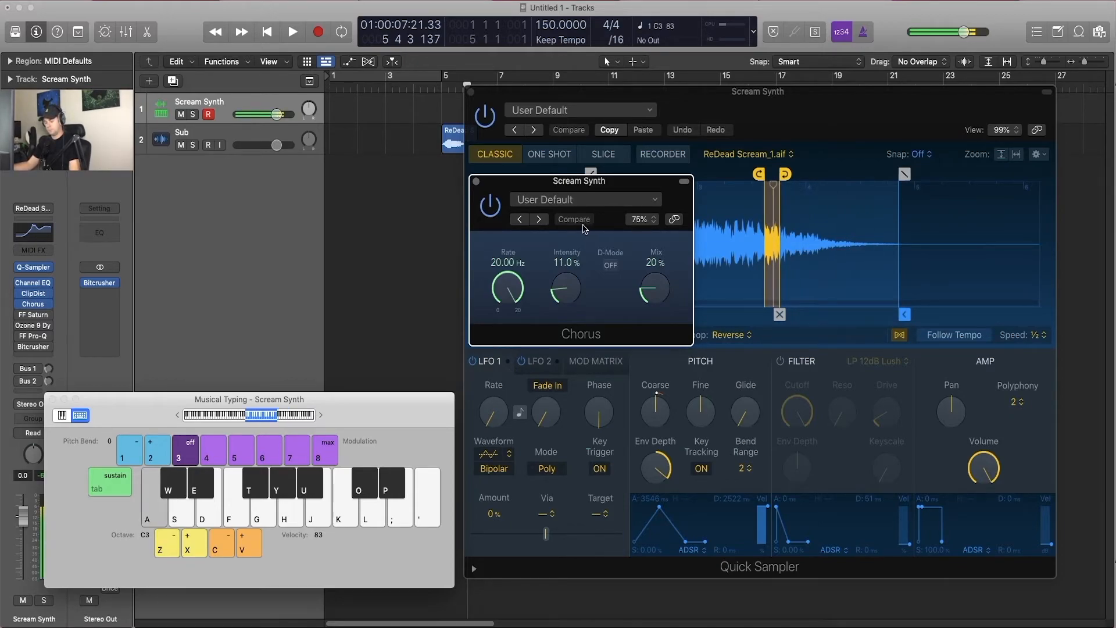
key("x")
key("a")
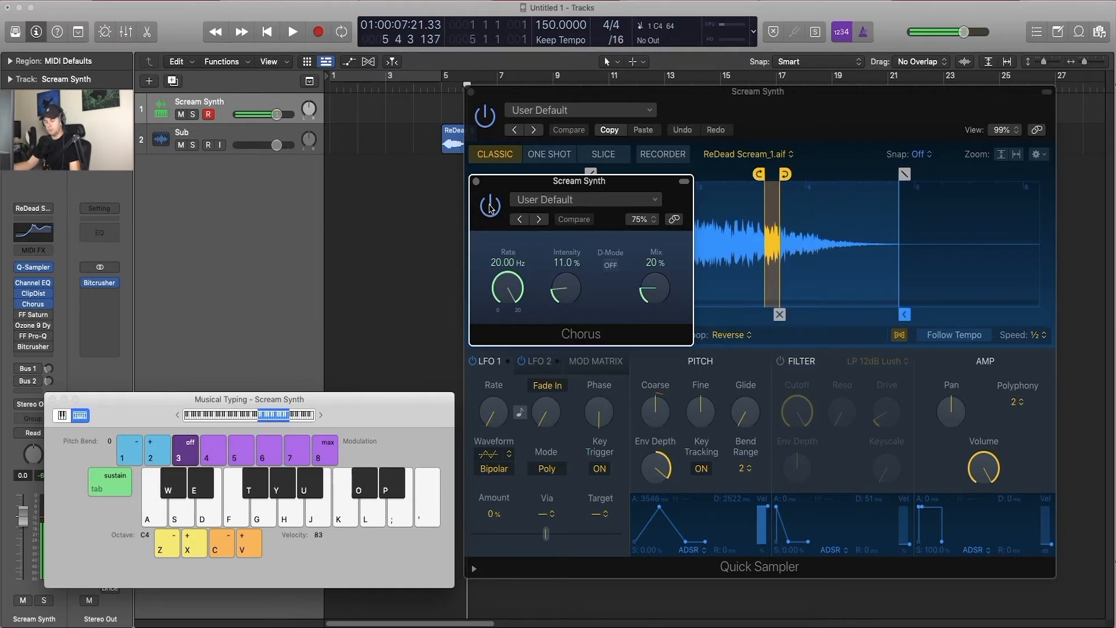
key("a")
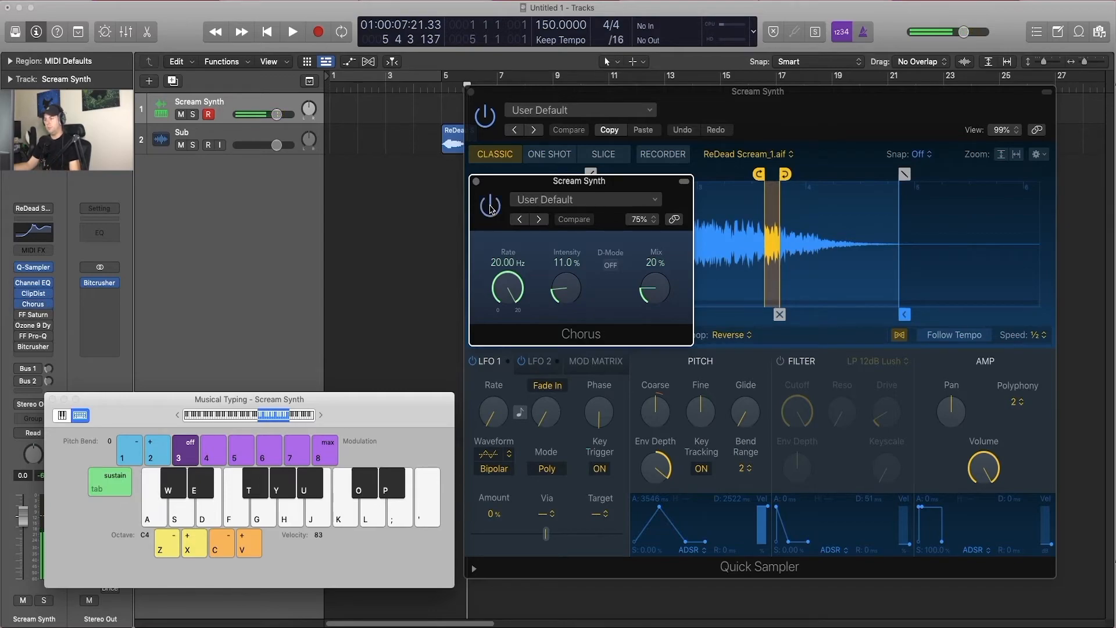
key("a")
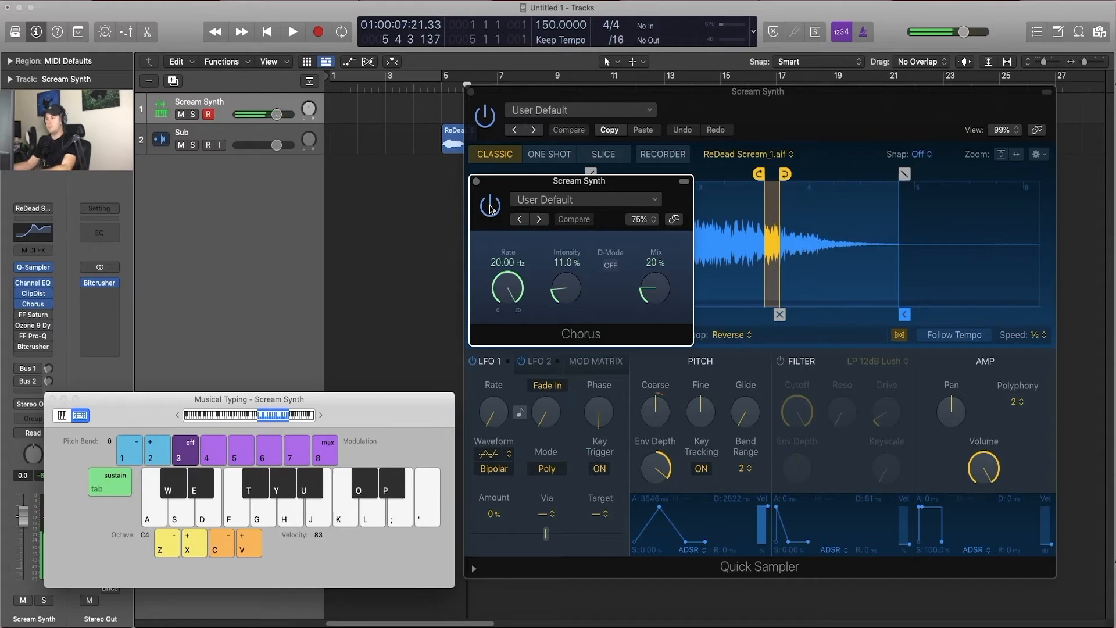
Step: Enable and open FF Saturn on Scream Synth, and place its window clear of the Musical Typing keyboard
left_click(33, 314)
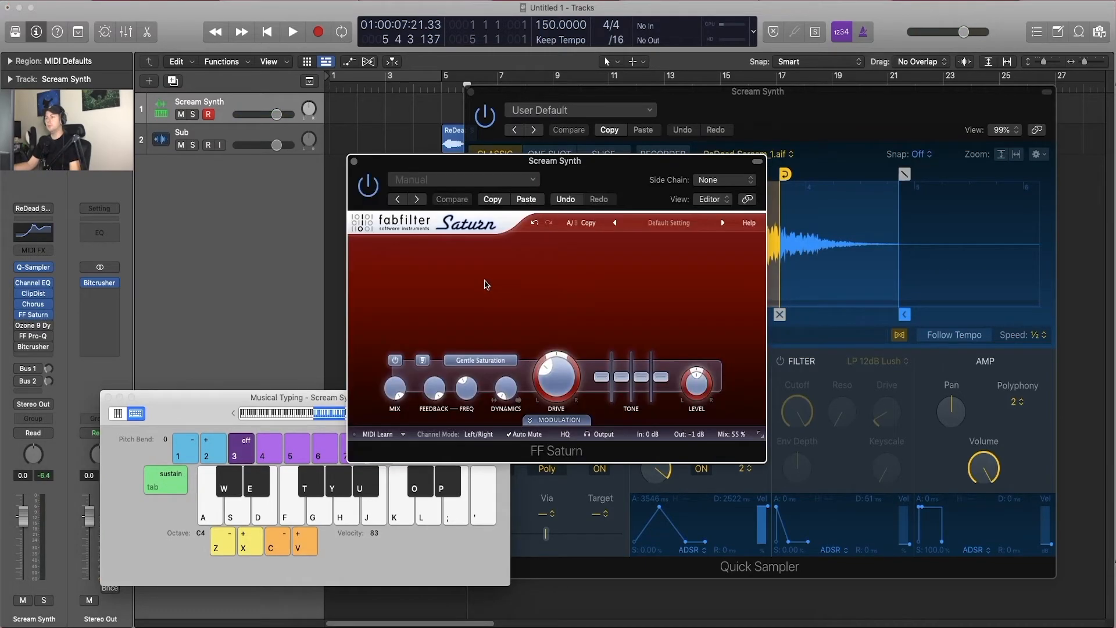
left_click_drag(616, 170, 646, 166)
left_click_drag(266, 397, 167, 436)
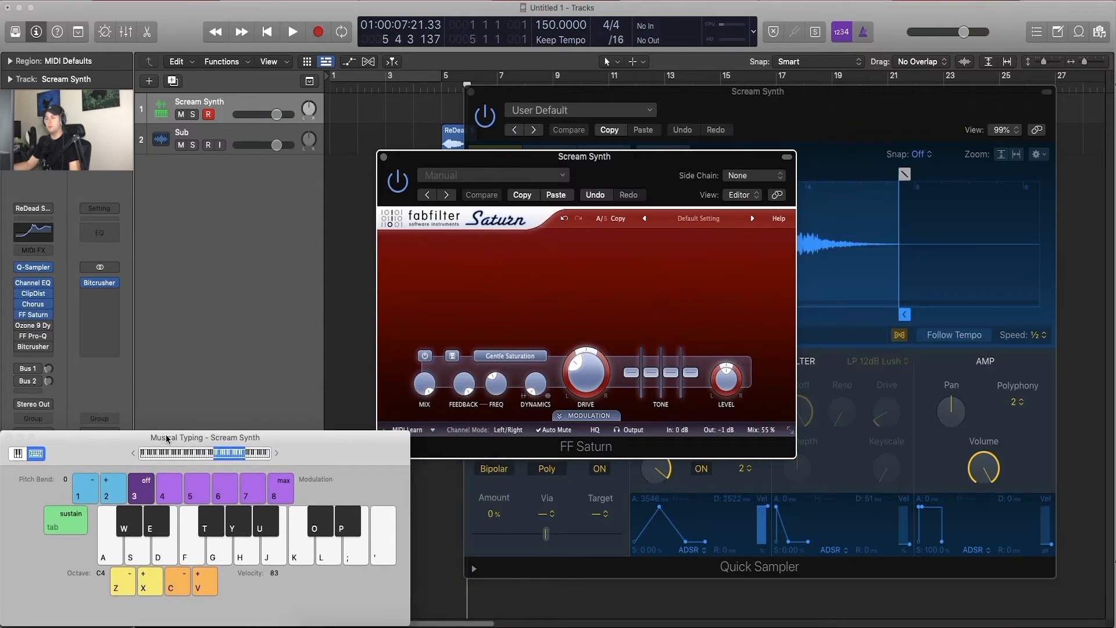
left_click_drag(667, 161, 708, 248)
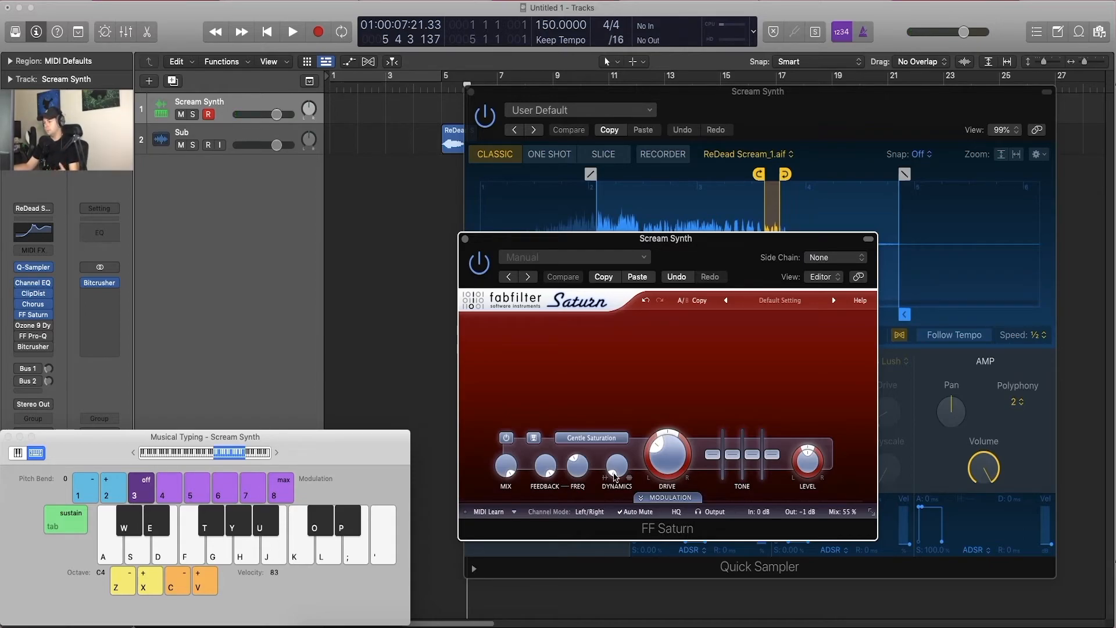
Step: Set FF Saturn's band 1 Dynamics to 1.000 and audition C4 and C3 through it
mouse_move(616, 478)
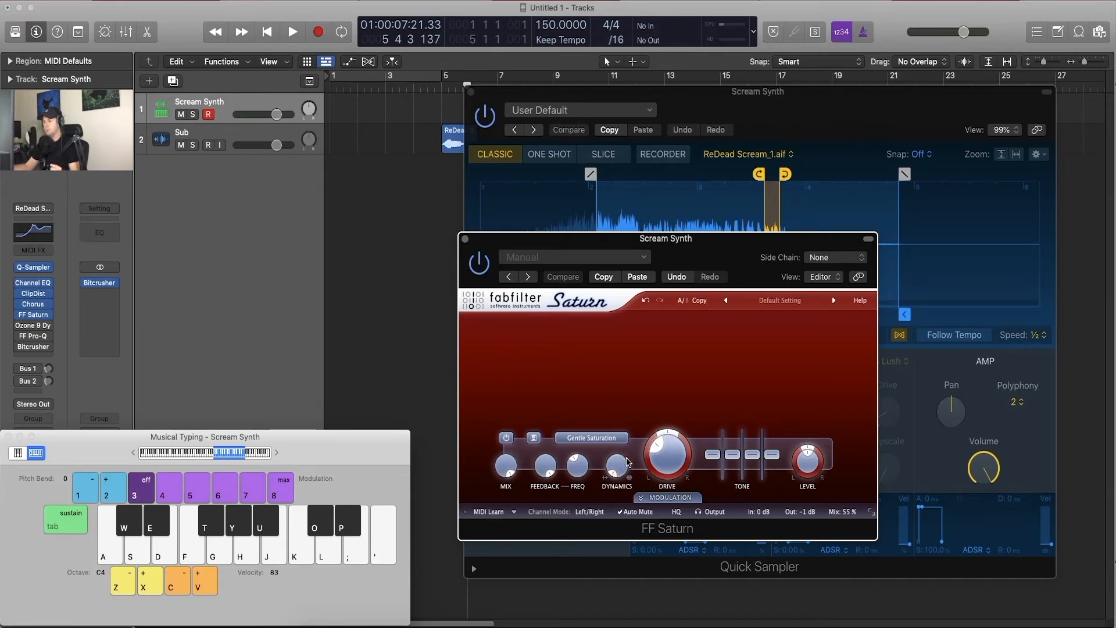
left_click_drag(618, 468, 632, 206)
key("a")
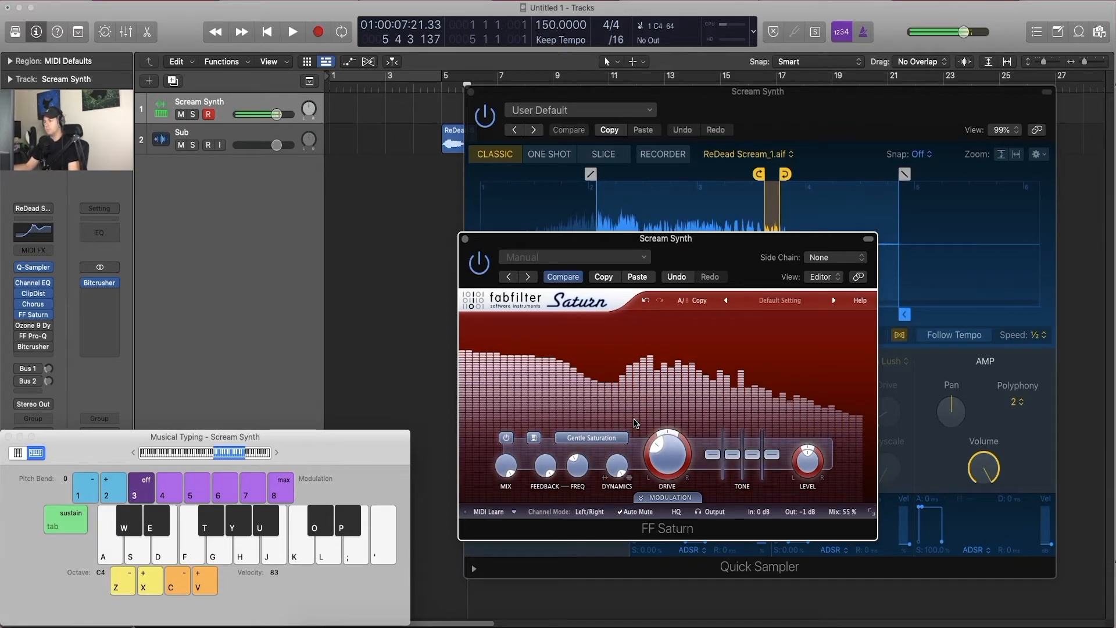
mouse_move(617, 480)
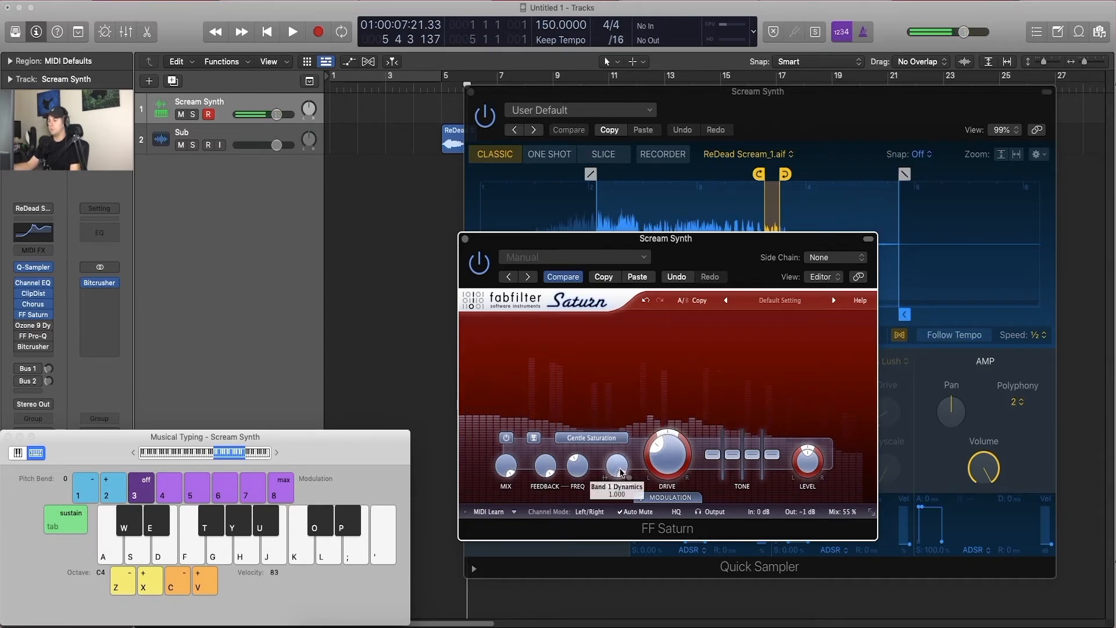
key("z")
key("a")
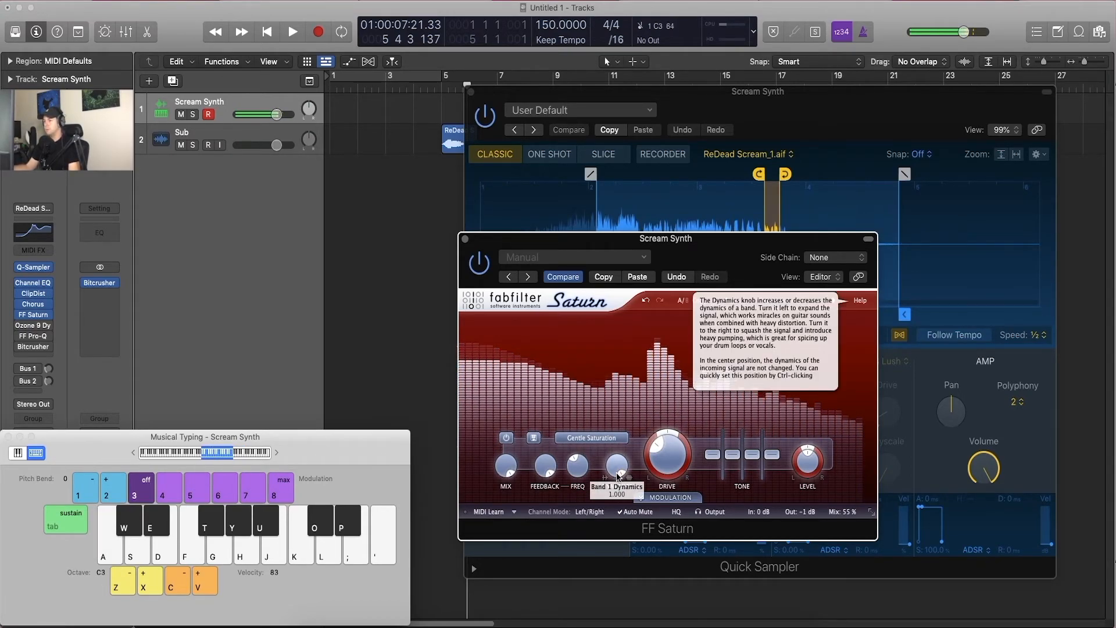
key("a")
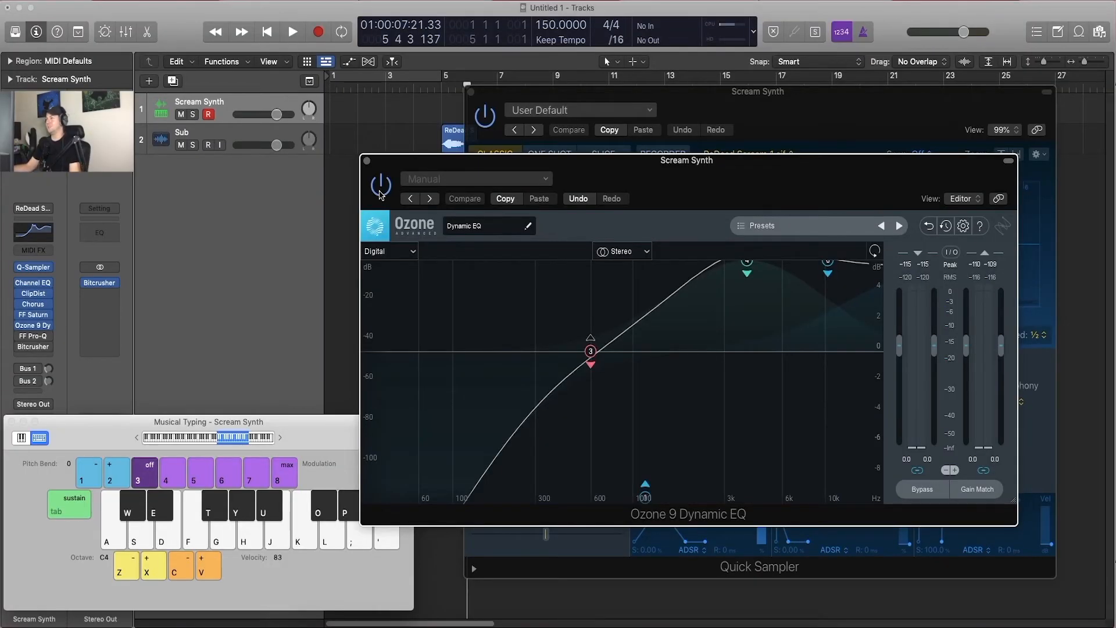
Step: Bypass the Ozone 9 Dynamic EQ and audition C4 without it
left_click(380, 193)
key("a")
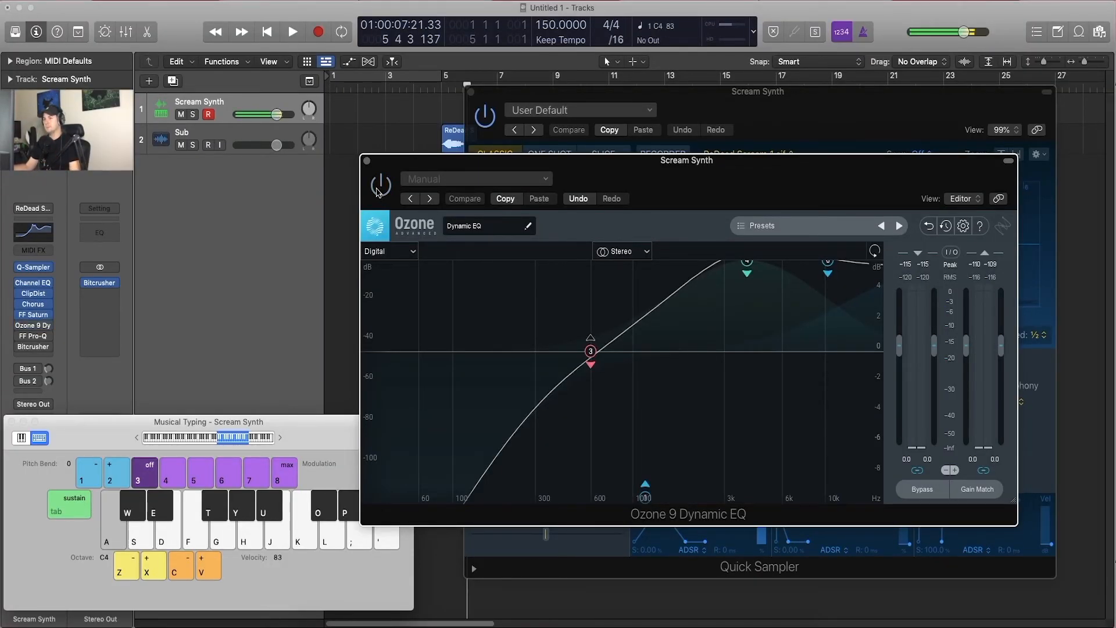
key("a")
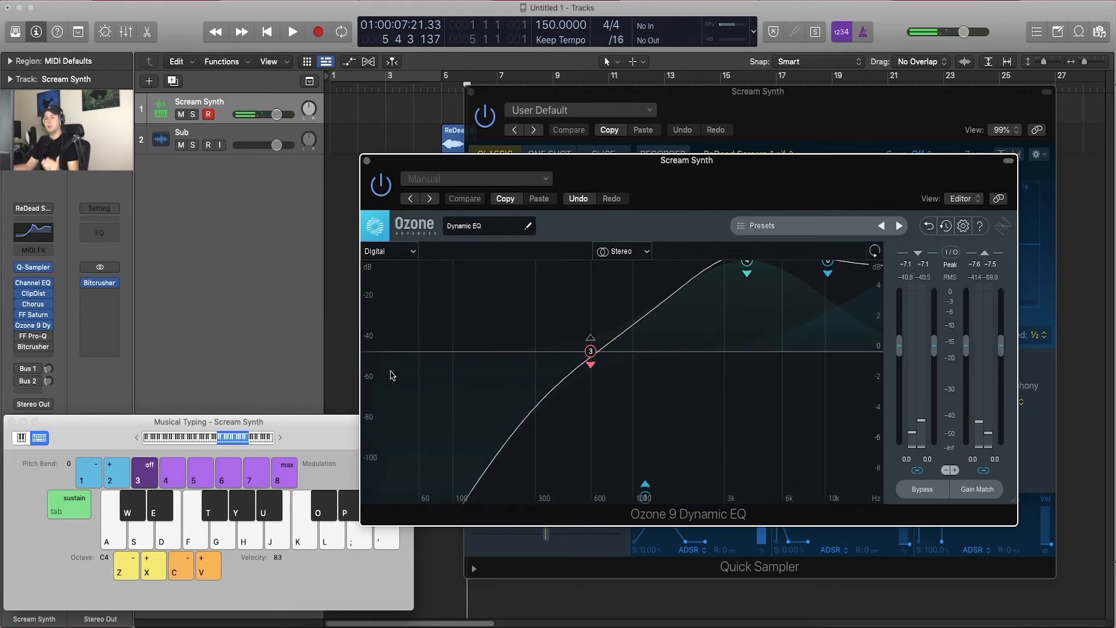
Step: Compare C4 through FF Pro-Q and the Ozone 9 Dynamic EQ, leave only Ozone enabled, and close the Pro-Q window
left_click(34, 339)
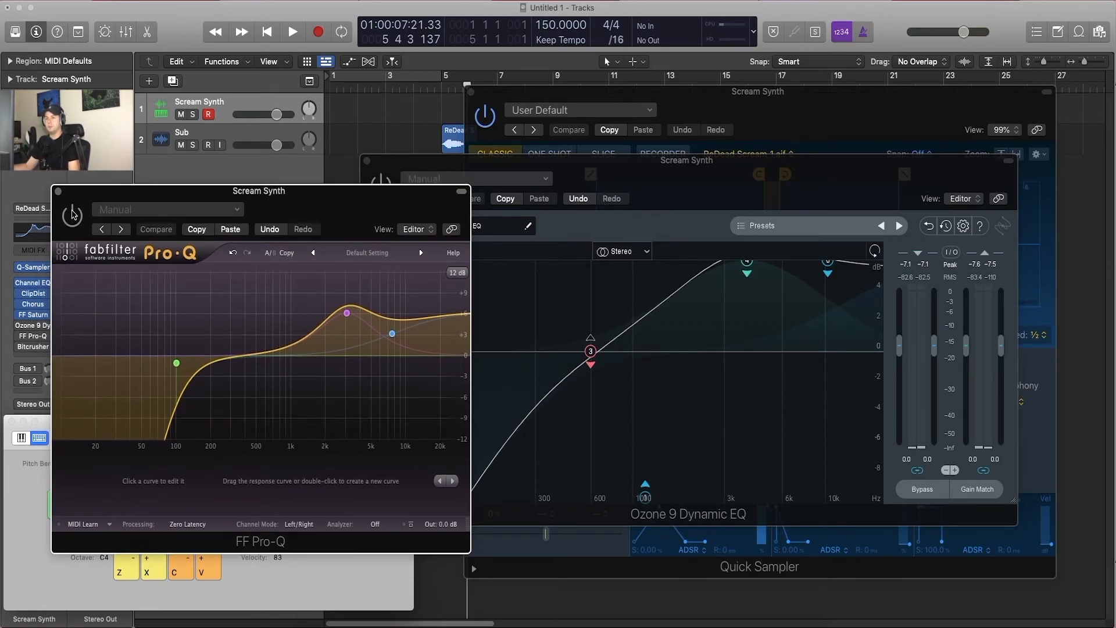
key("a")
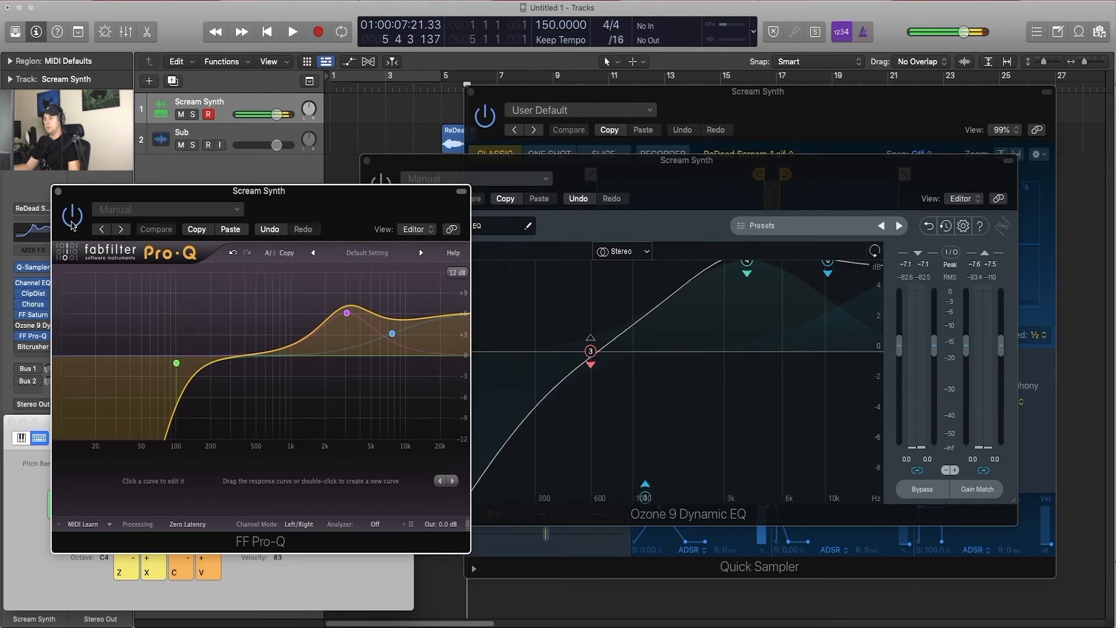
left_click(616, 234)
left_click(382, 188)
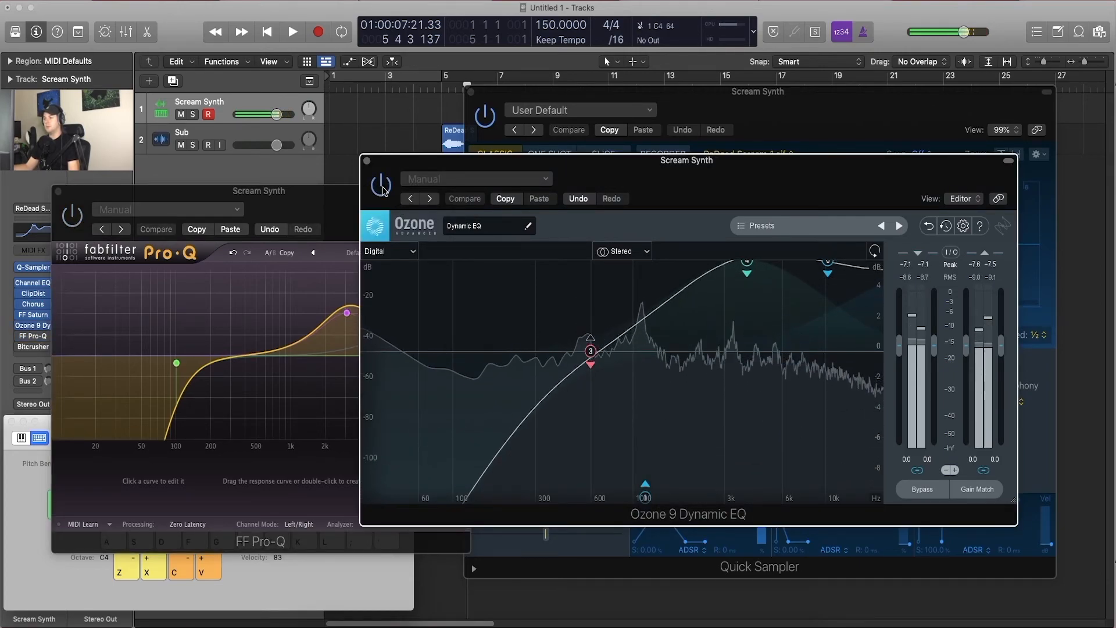
left_click(382, 190)
key("a")
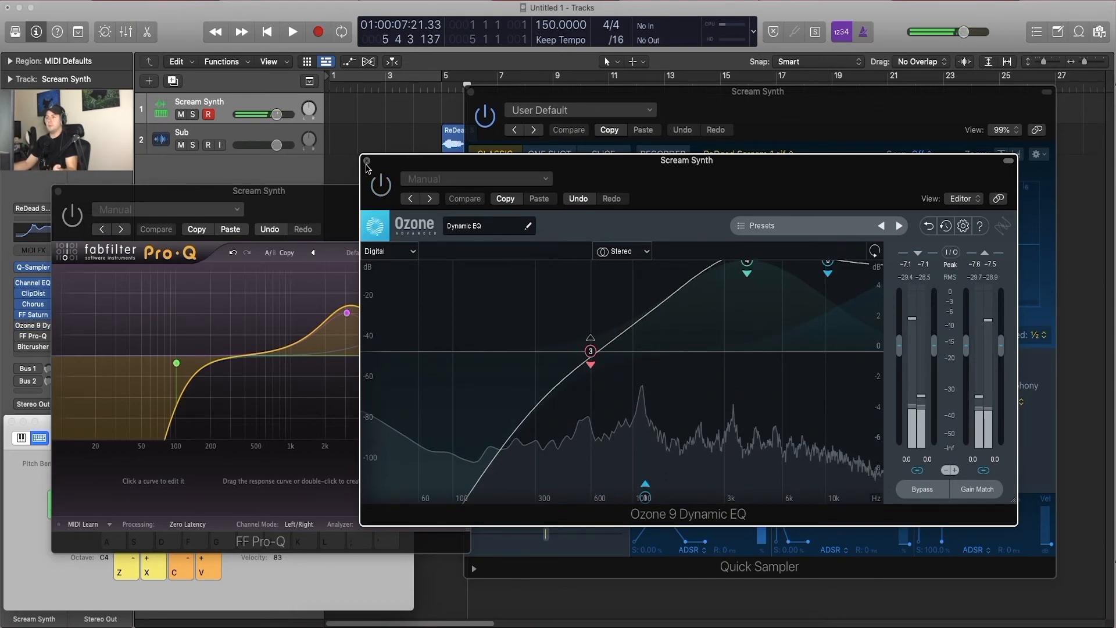
left_click(57, 190)
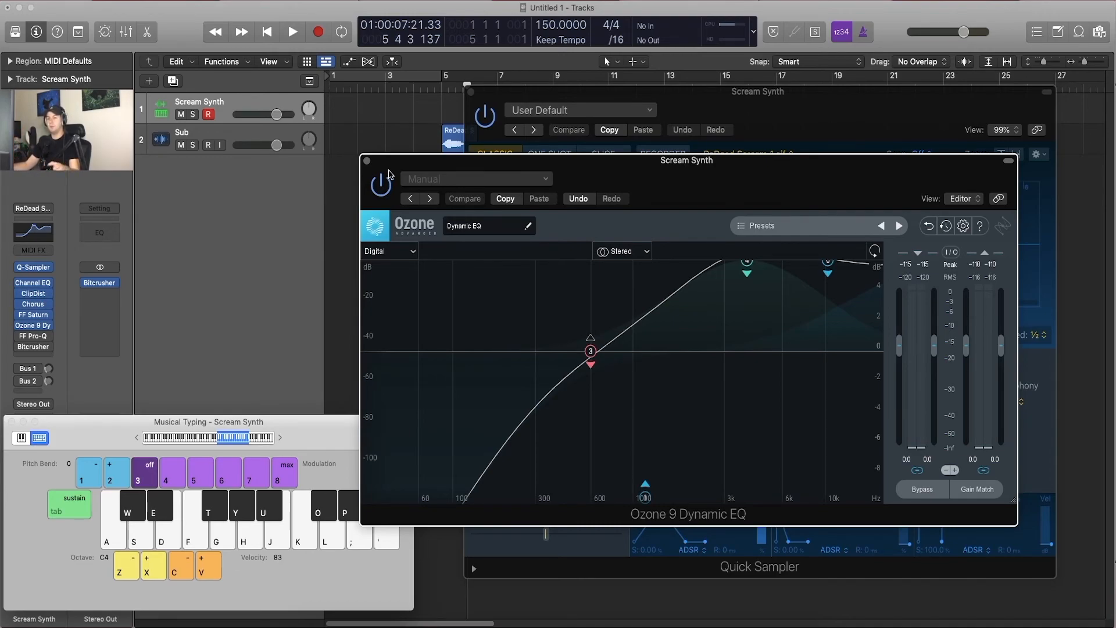
key("a")
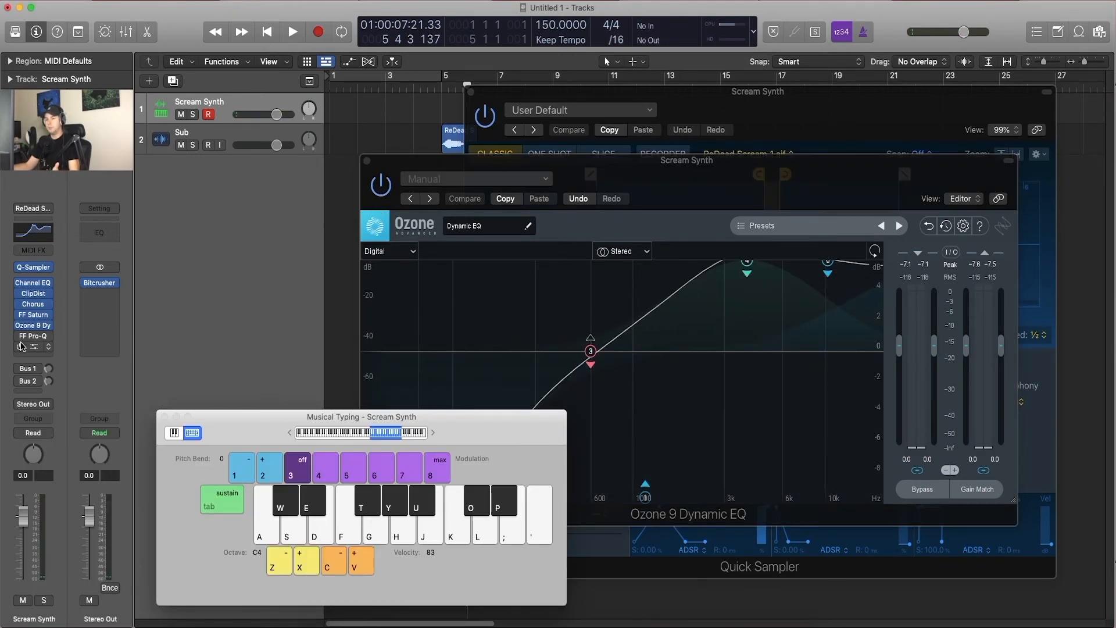
Step: Open and enable the Bitcrusher on Scream Synth, audition C4 through it, and close its window
left_click(29, 347)
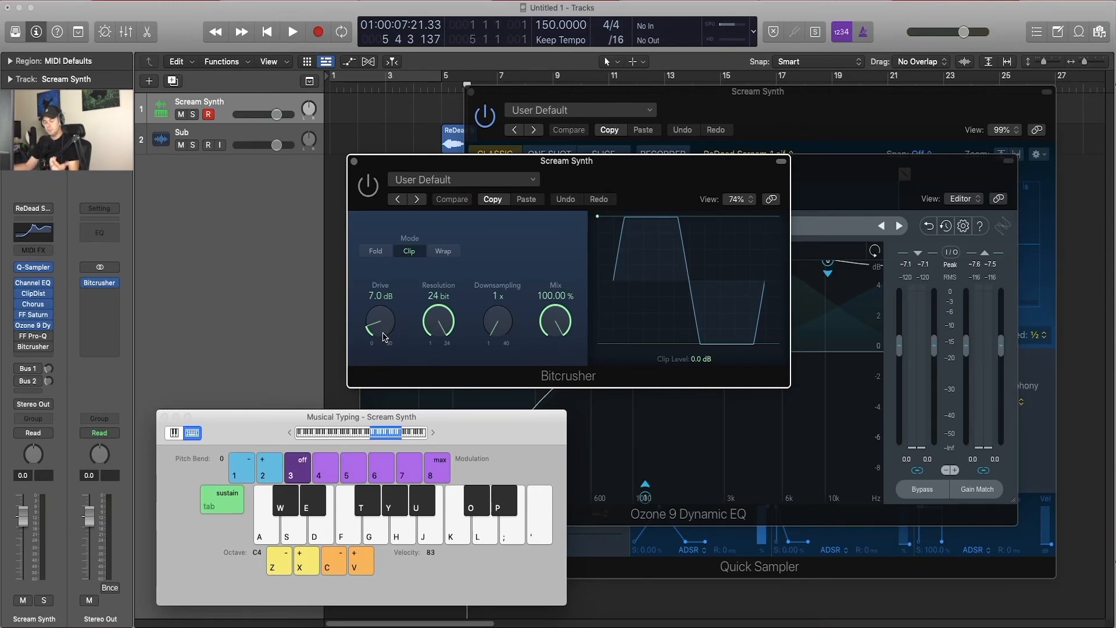
left_click(364, 189)
key("a")
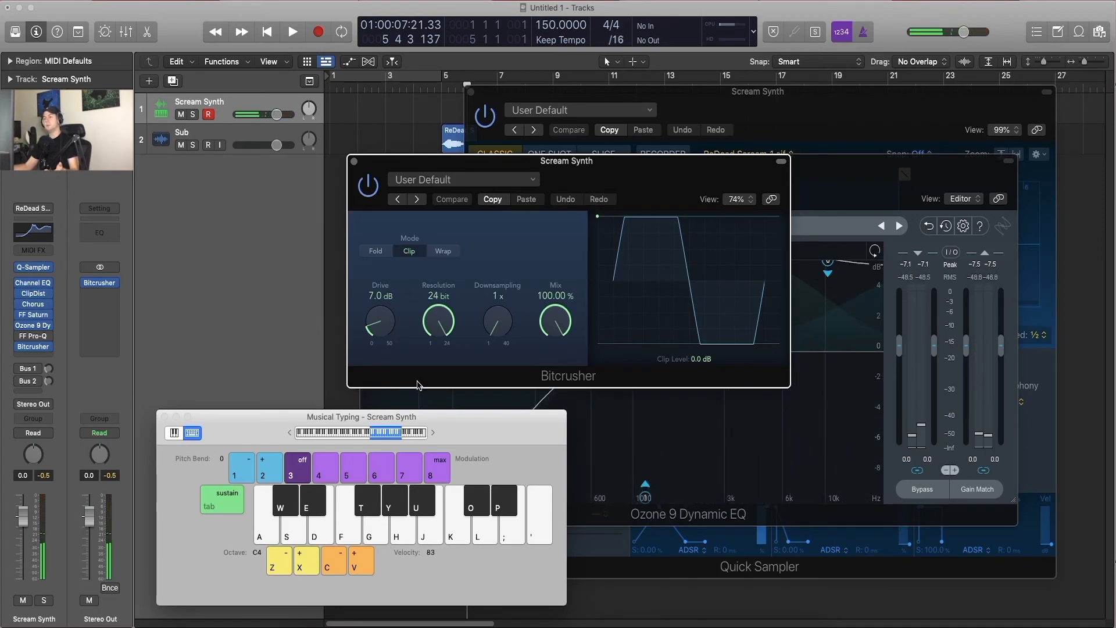
left_click(354, 161)
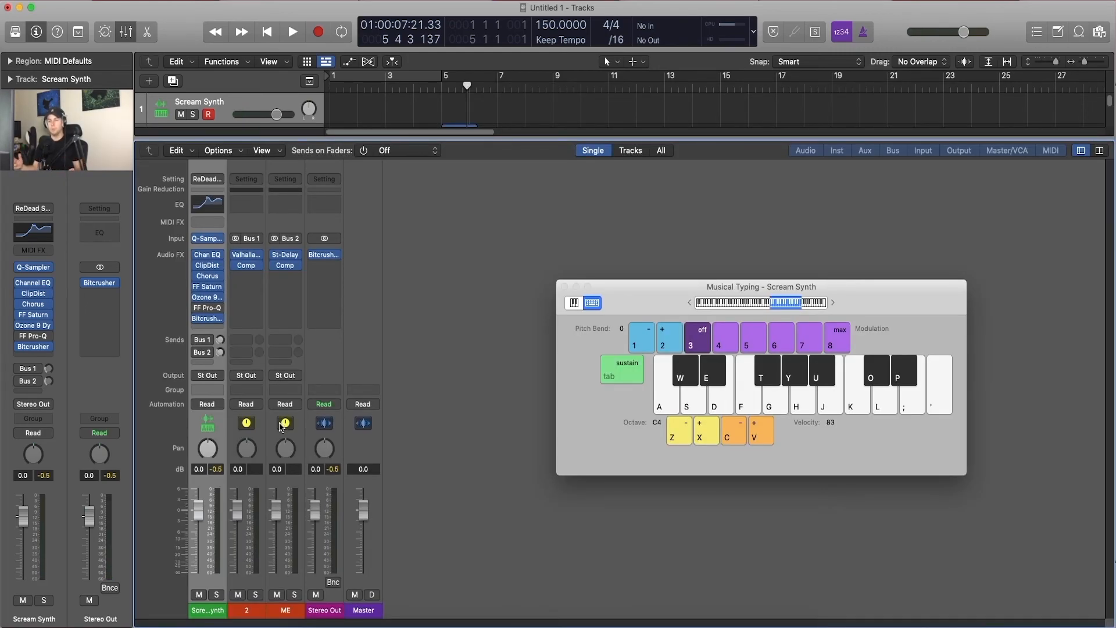
Step: Activate Scream Synth's Bus 1 and Bus 2 sends with both return channels' compressors bypassed, and audition C4
left_click(197, 352)
left_click(236, 266)
left_click(274, 265)
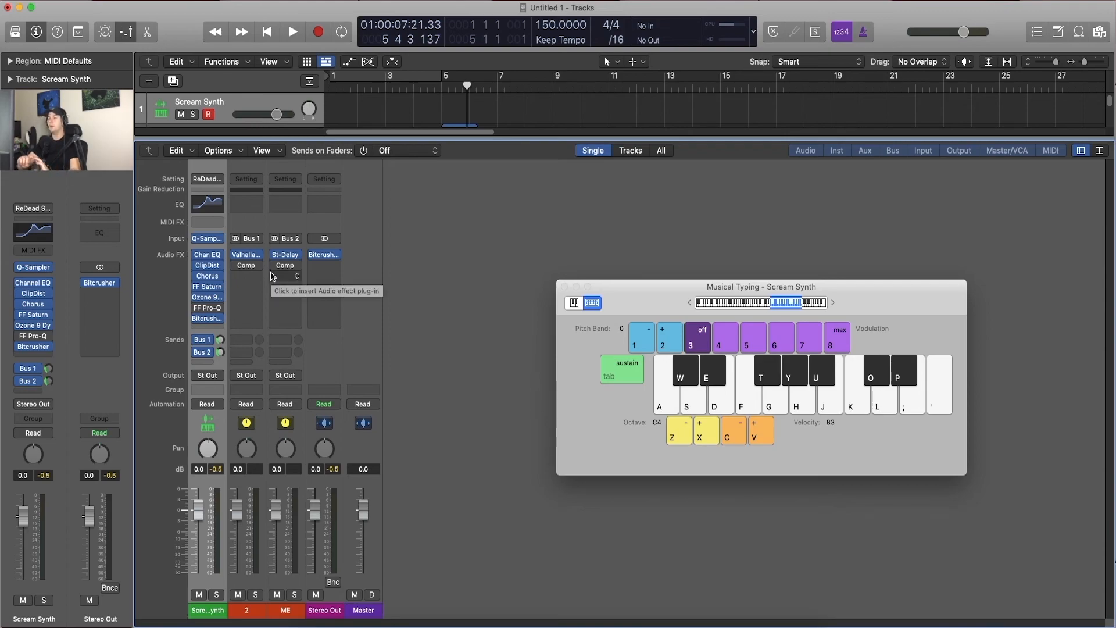
key("a")
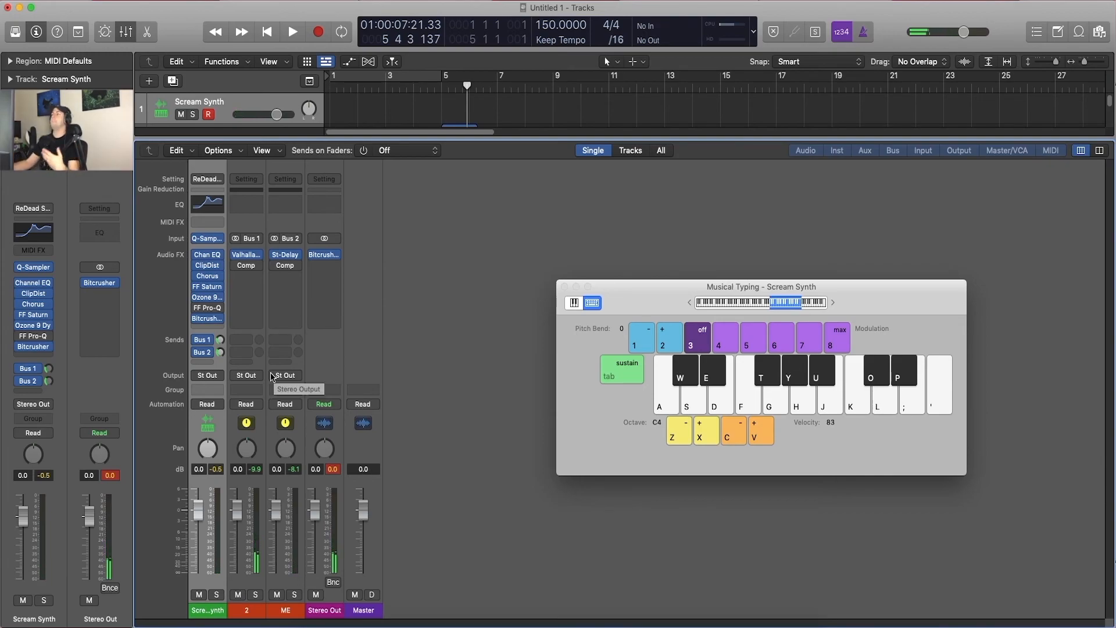
Step: Side-chain the Bus 1 return's Compressor to Scream Synth (Inst 1), with both return compressors enabled, and close its window
left_click(245, 266)
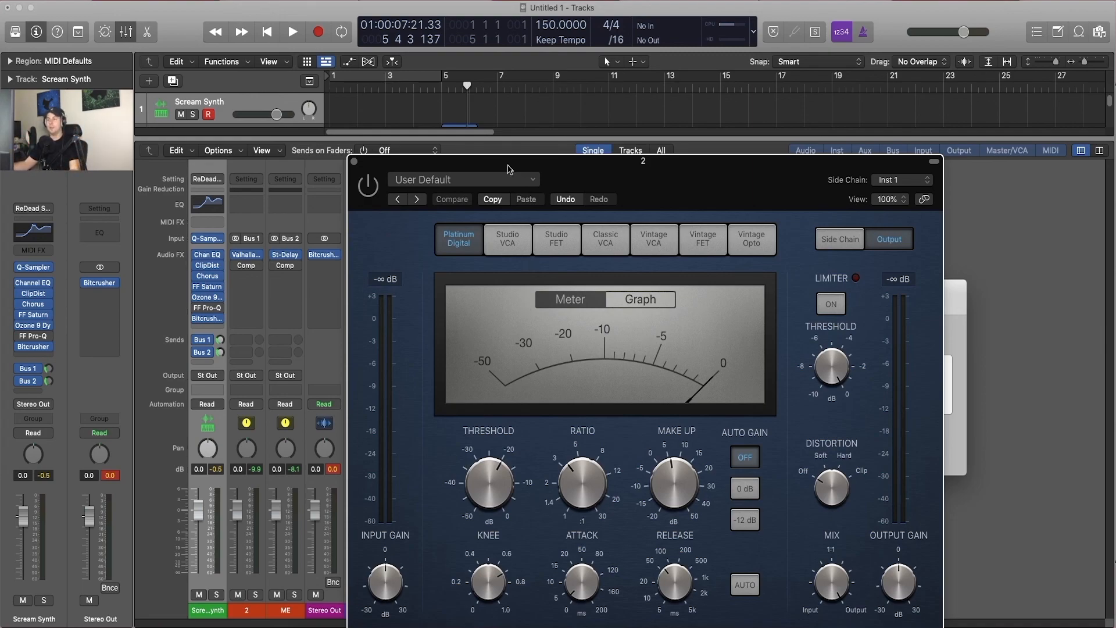
left_click(878, 181)
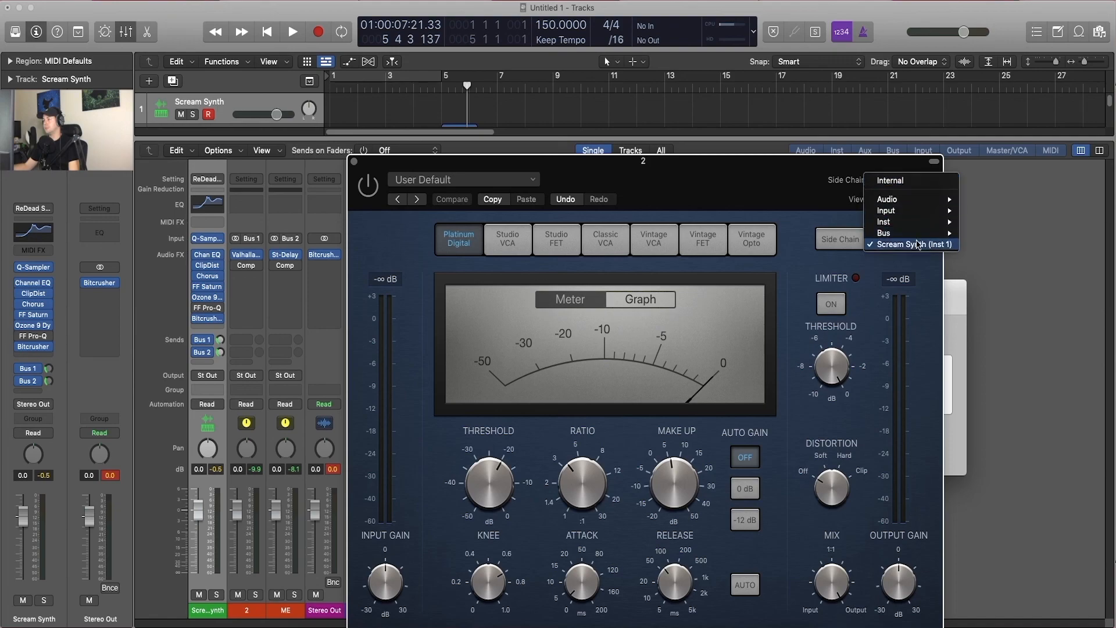
mouse_move(934, 222)
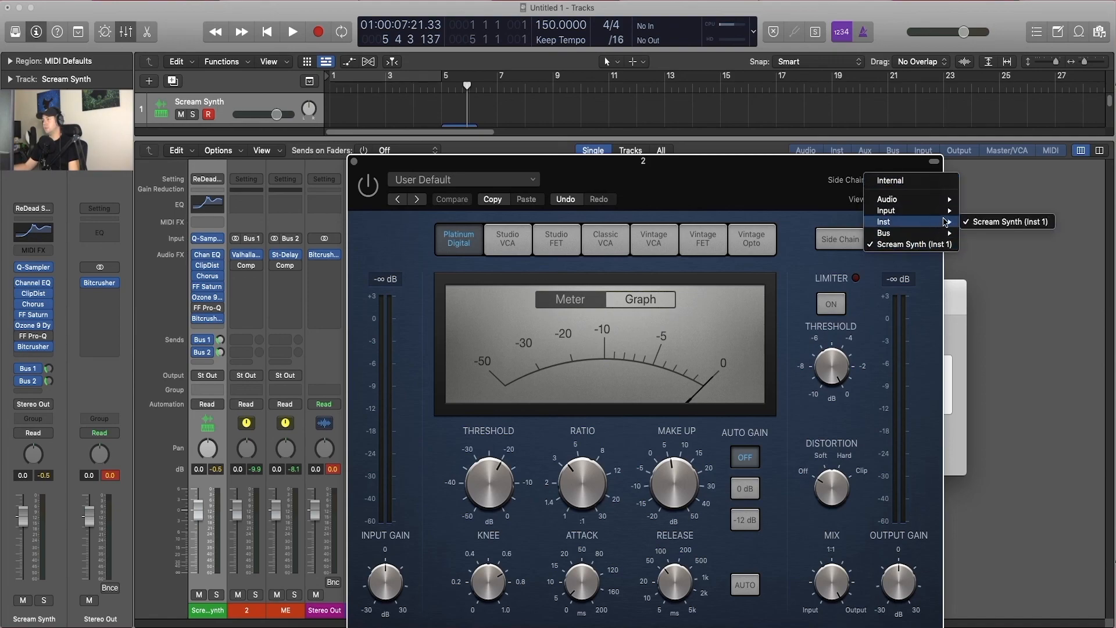
left_click(1015, 222)
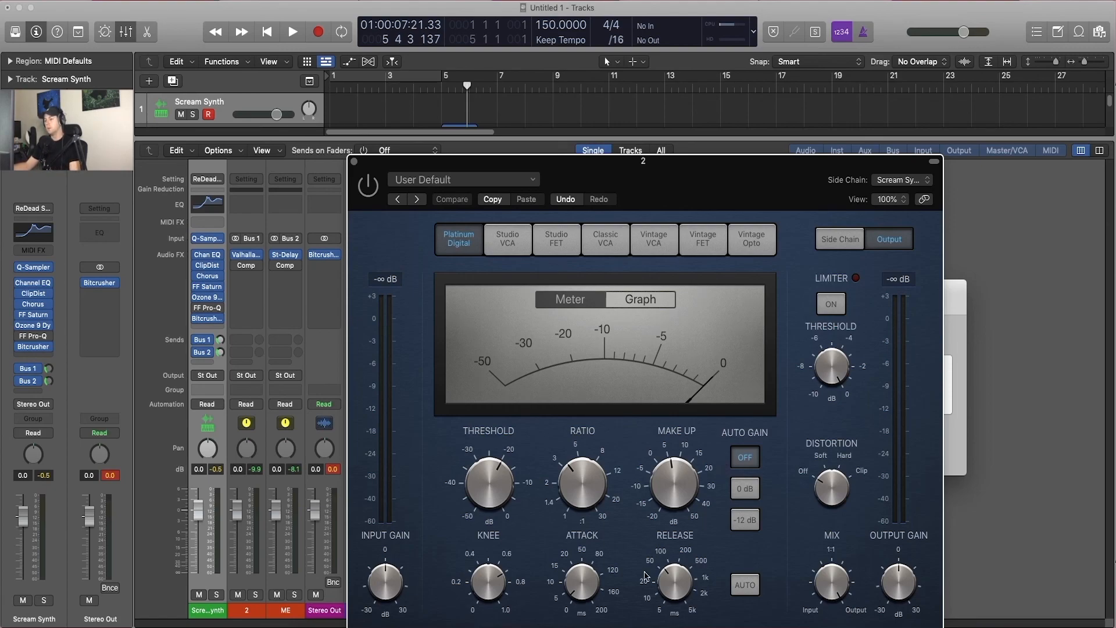
left_click_drag(696, 192, 752, 167)
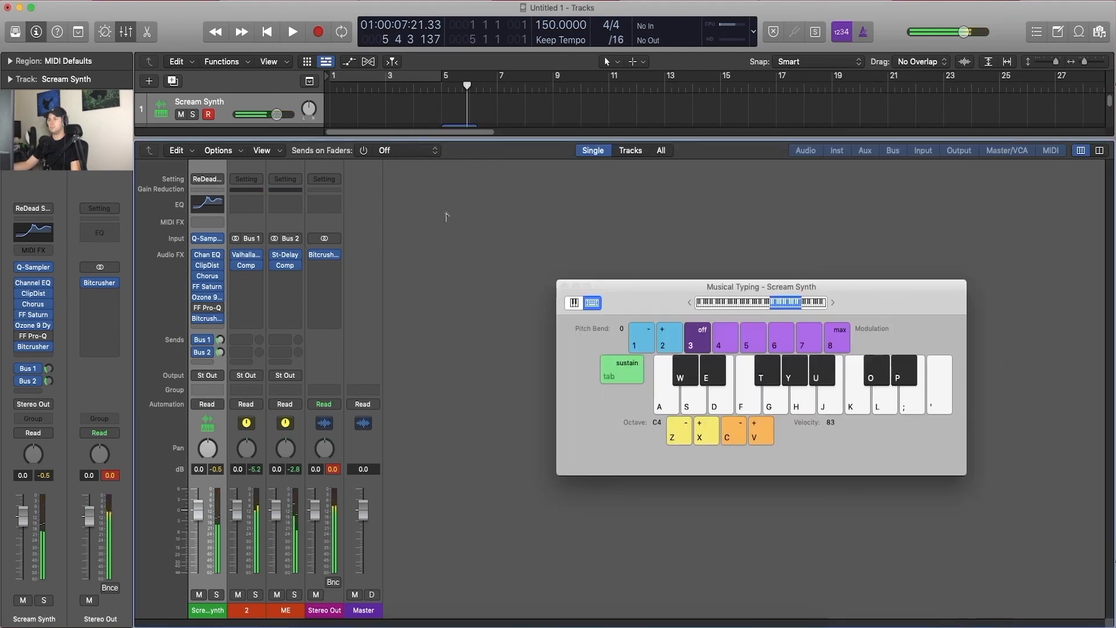
left_click(409, 135)
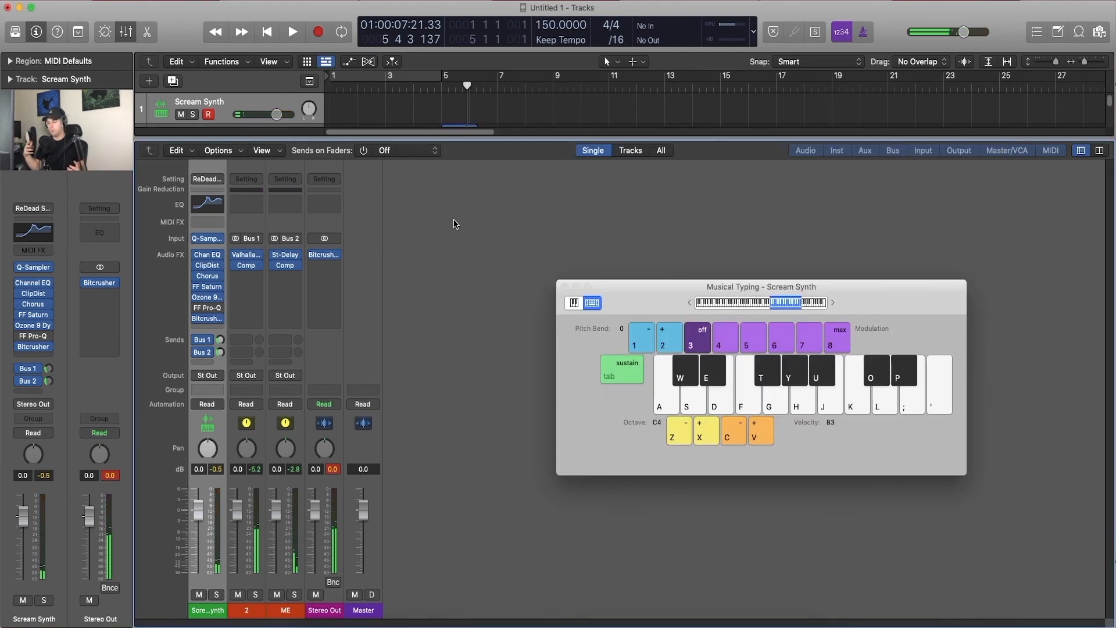
Step: Hide the Musical Typing keyboard and open the project's Note Pad
key("super+k")
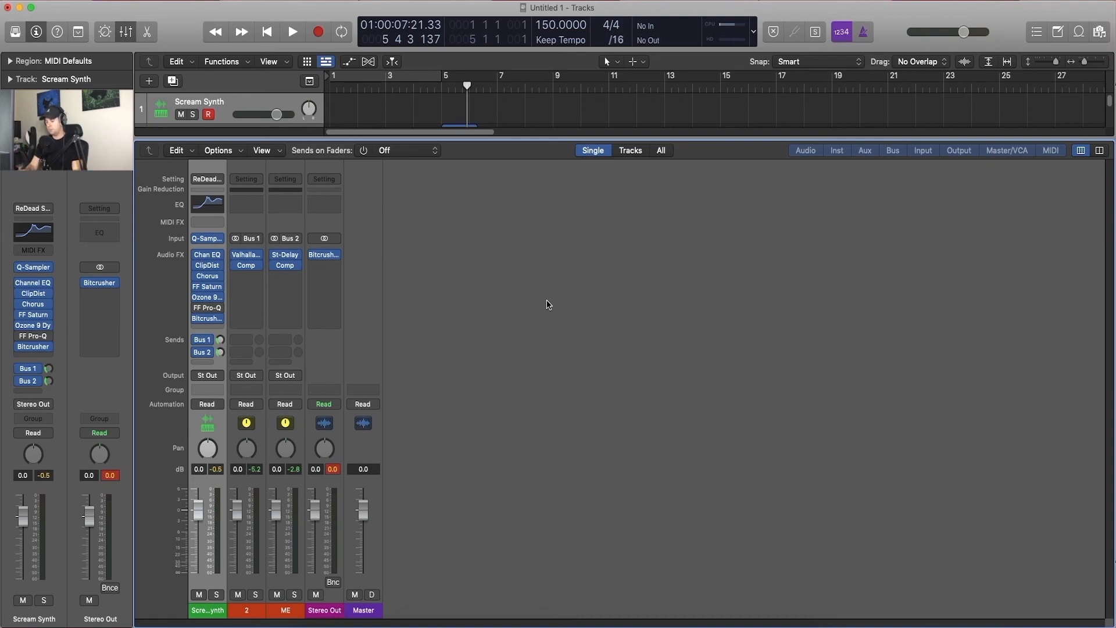
key("alt+super+p")
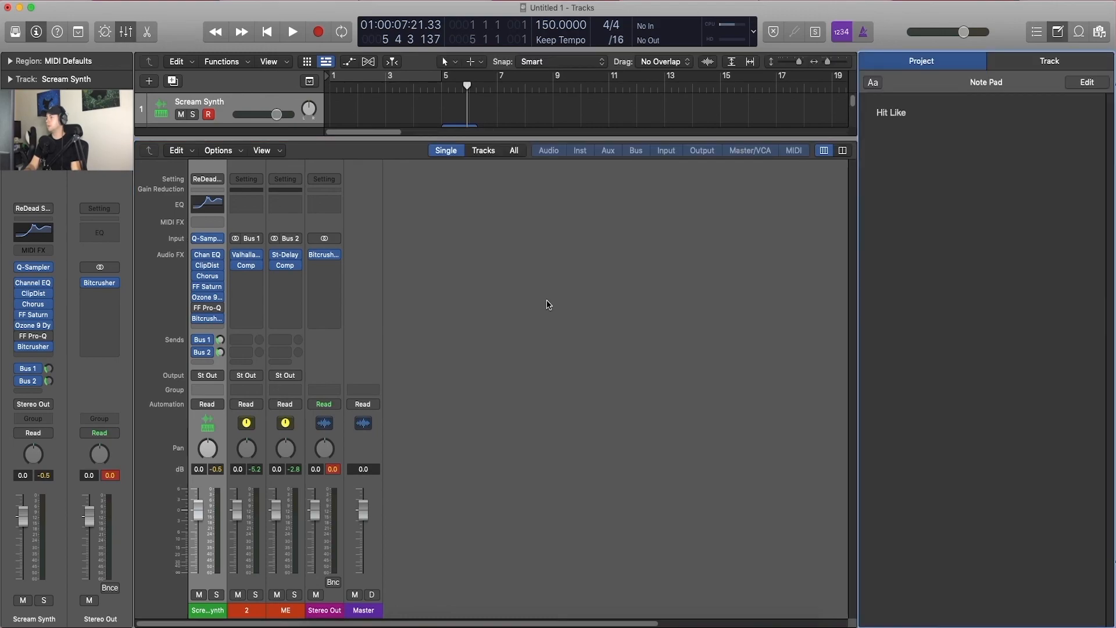